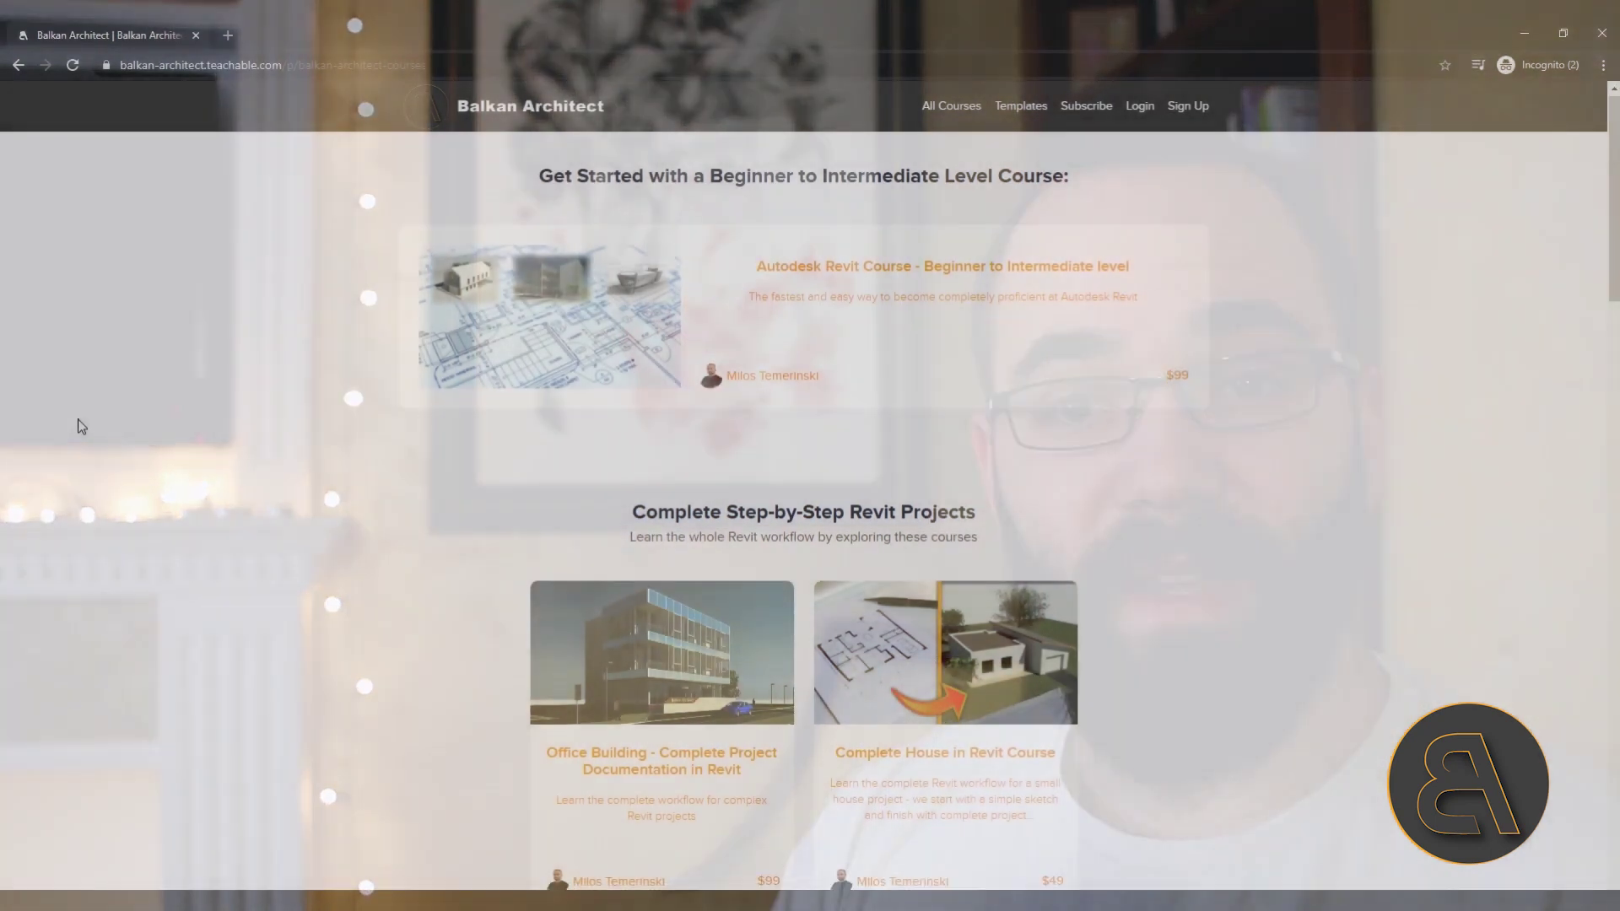
- Browse the Revit course listings on the Balkan Architect courses page
scroll(82, 426, "down", 7)
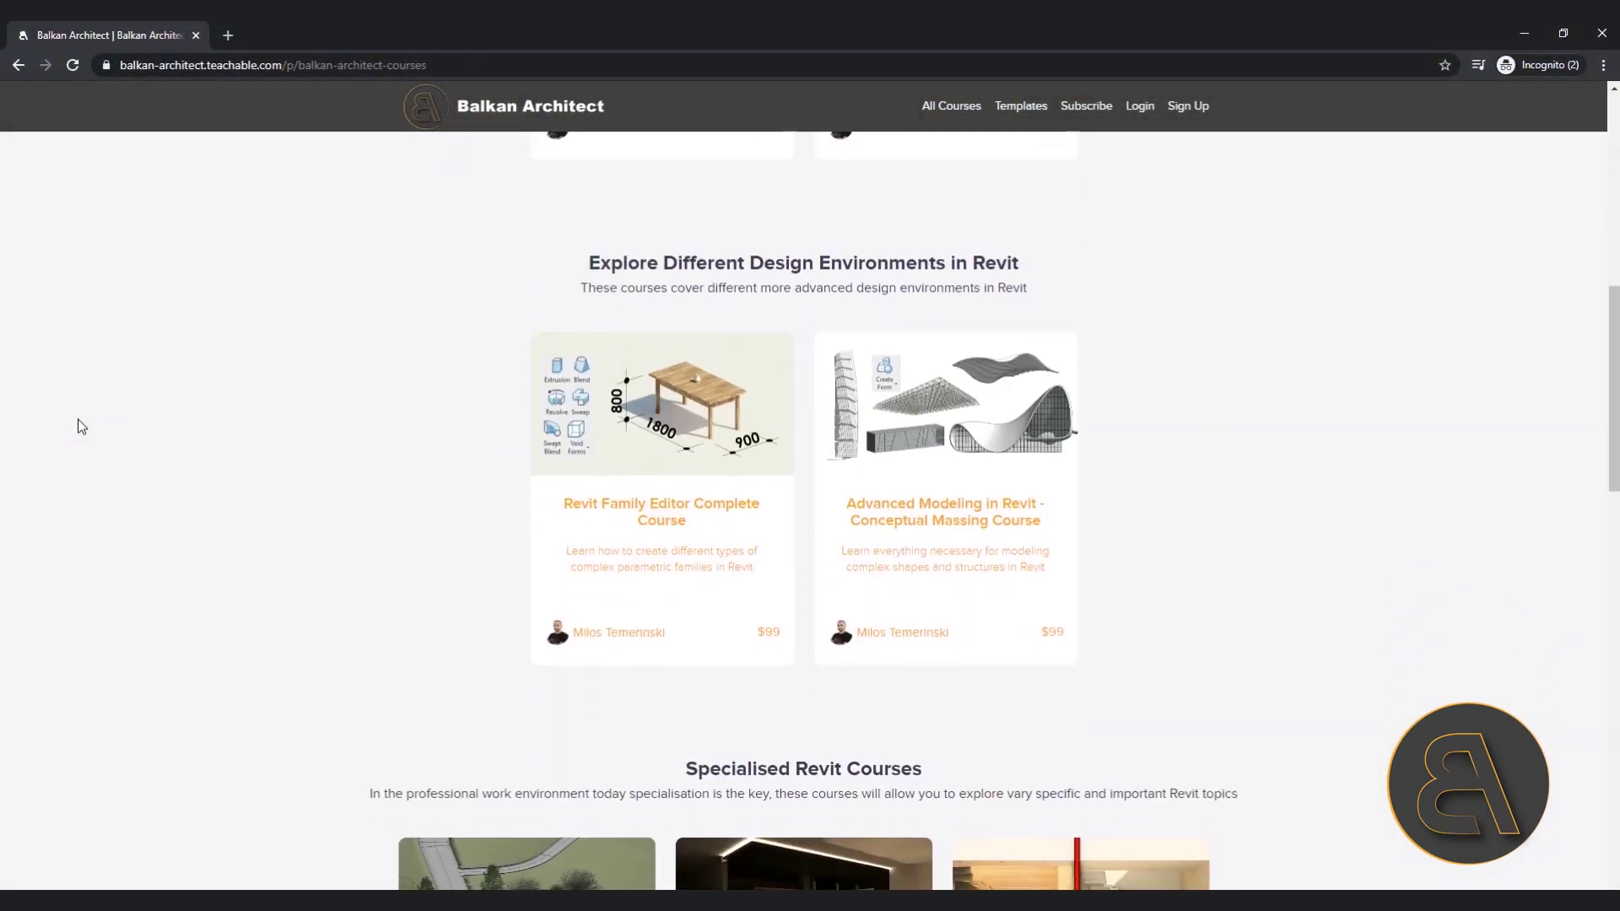
scroll(82, 423, "down", 10)
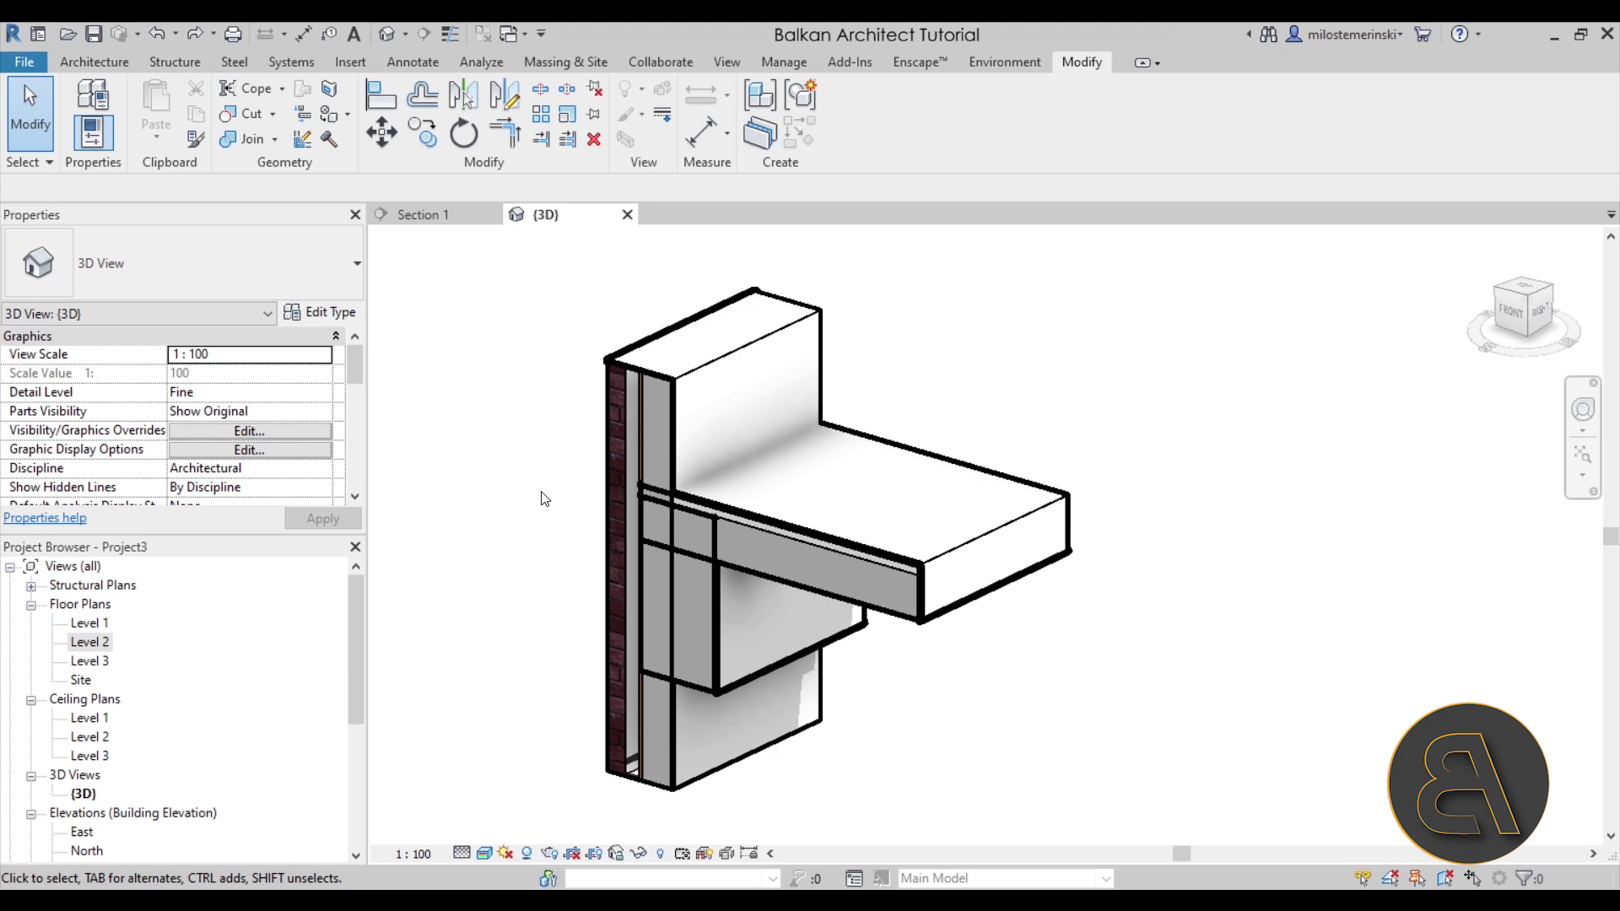
- Inspect the brick wall, the floor slab and the concrete beam one by one in the 3D view
left_click(688, 480)
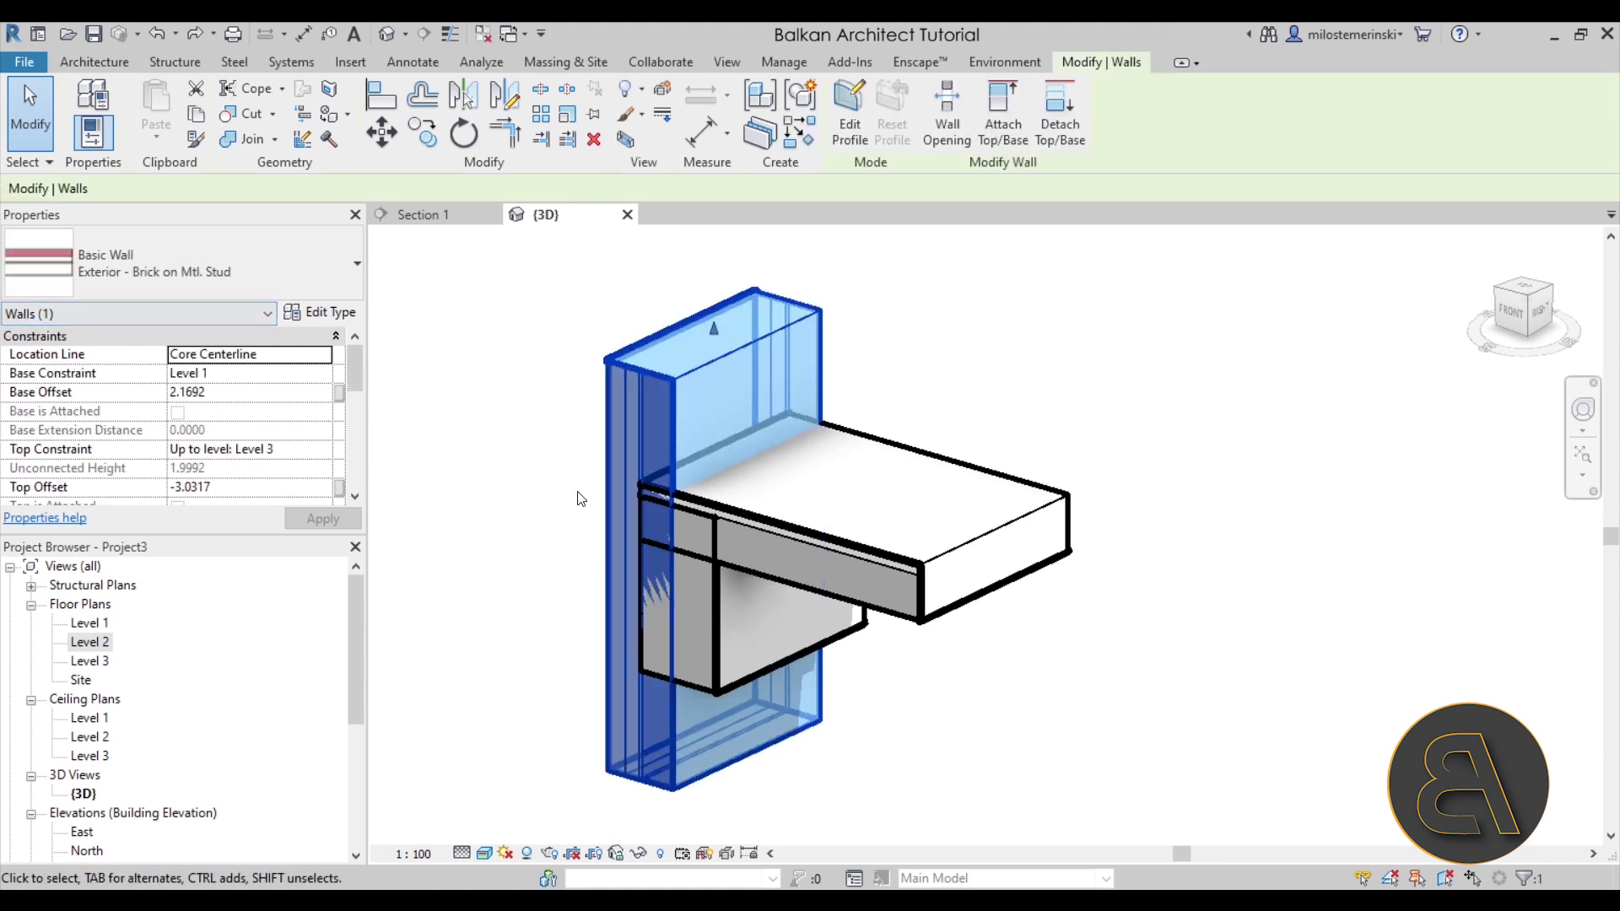
left_click(867, 564)
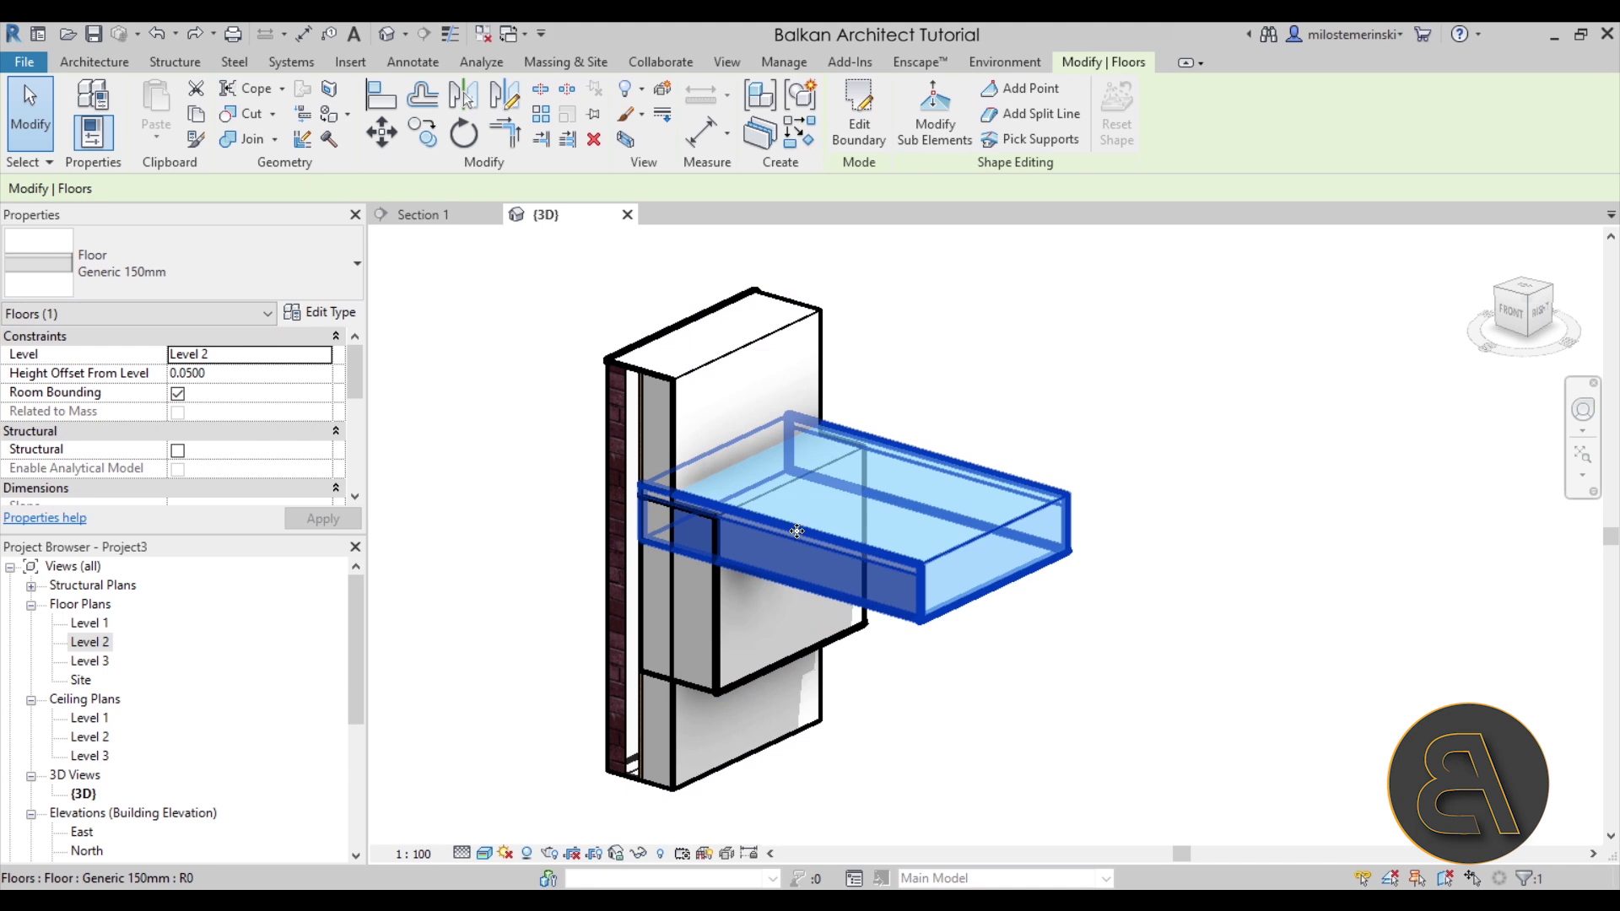
left_click(722, 623)
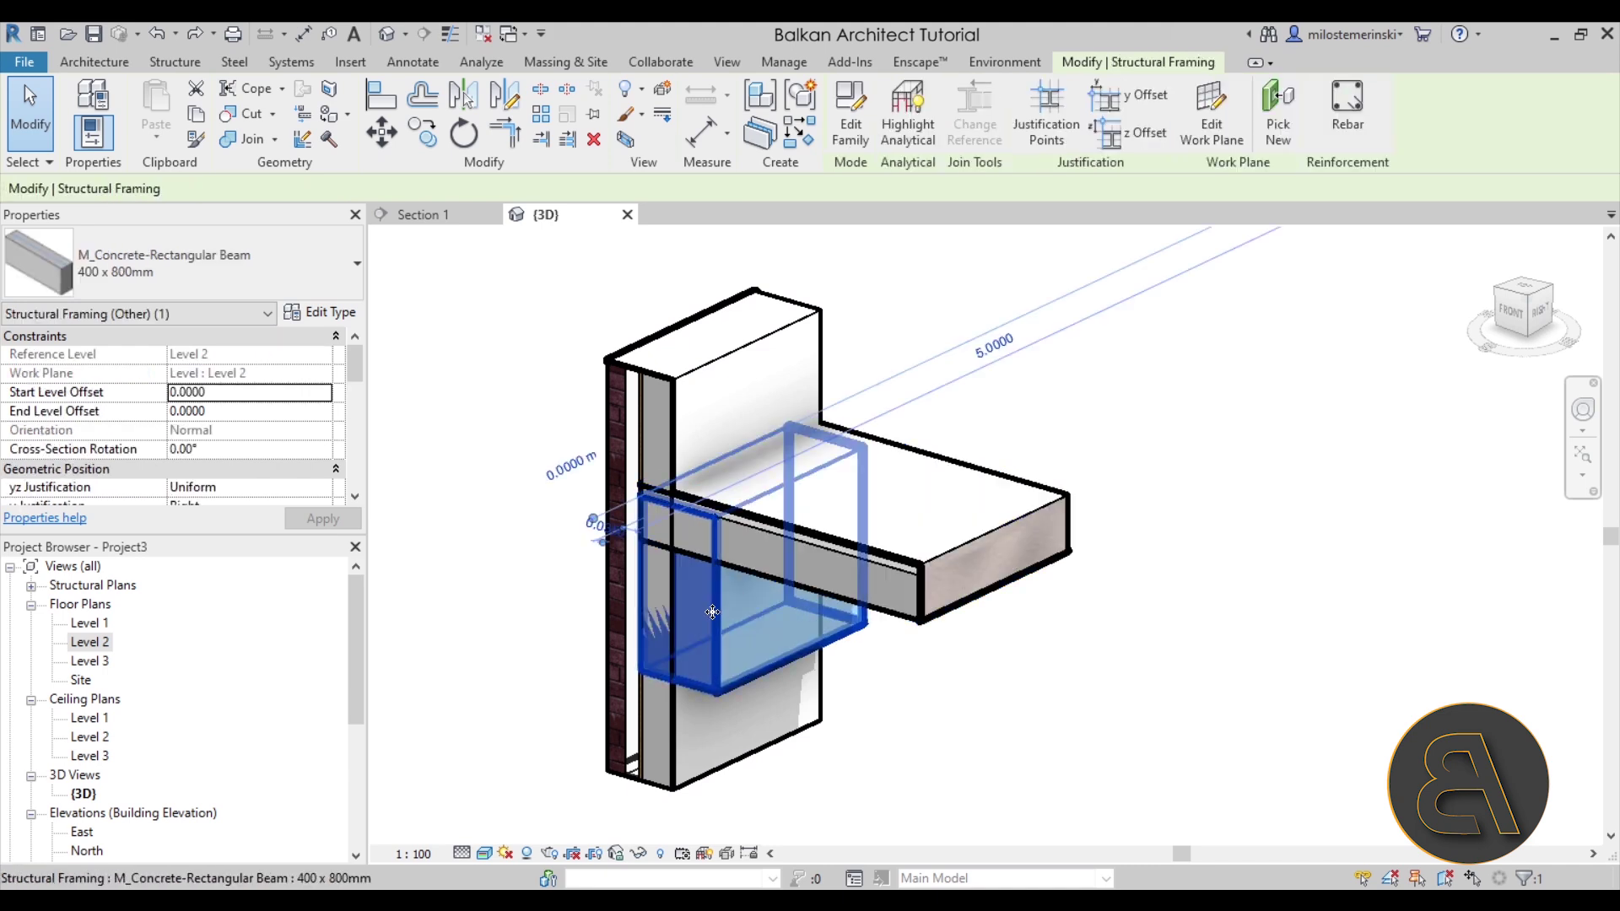
left_click(544, 633)
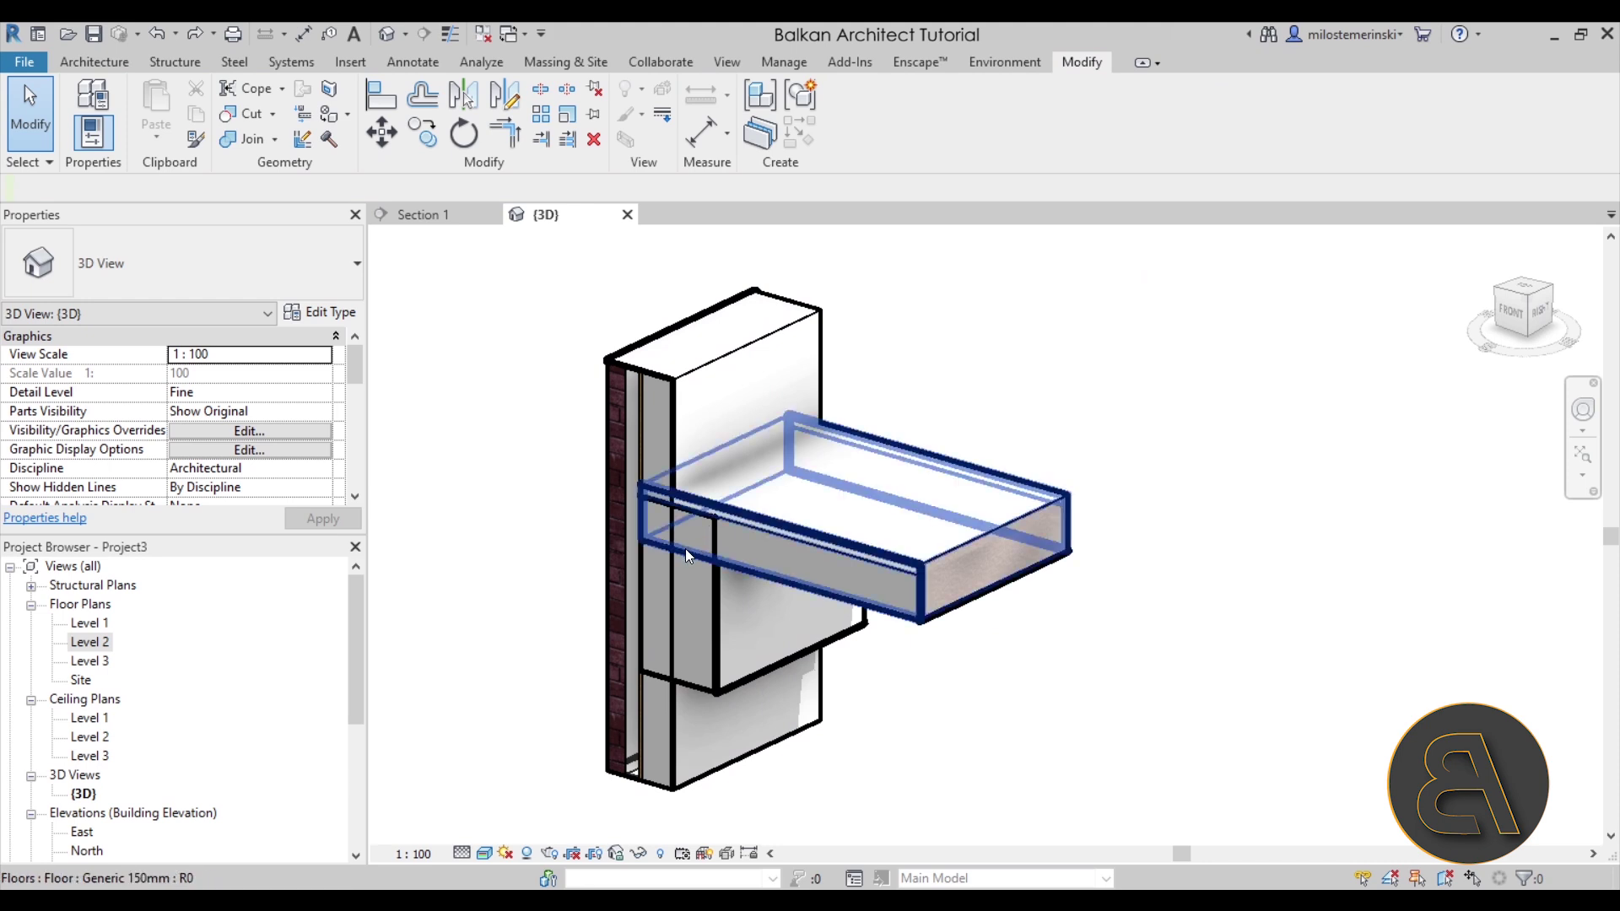
scroll(709, 540, "down", 2)
middle_click_drag(819, 602, 796, 590)
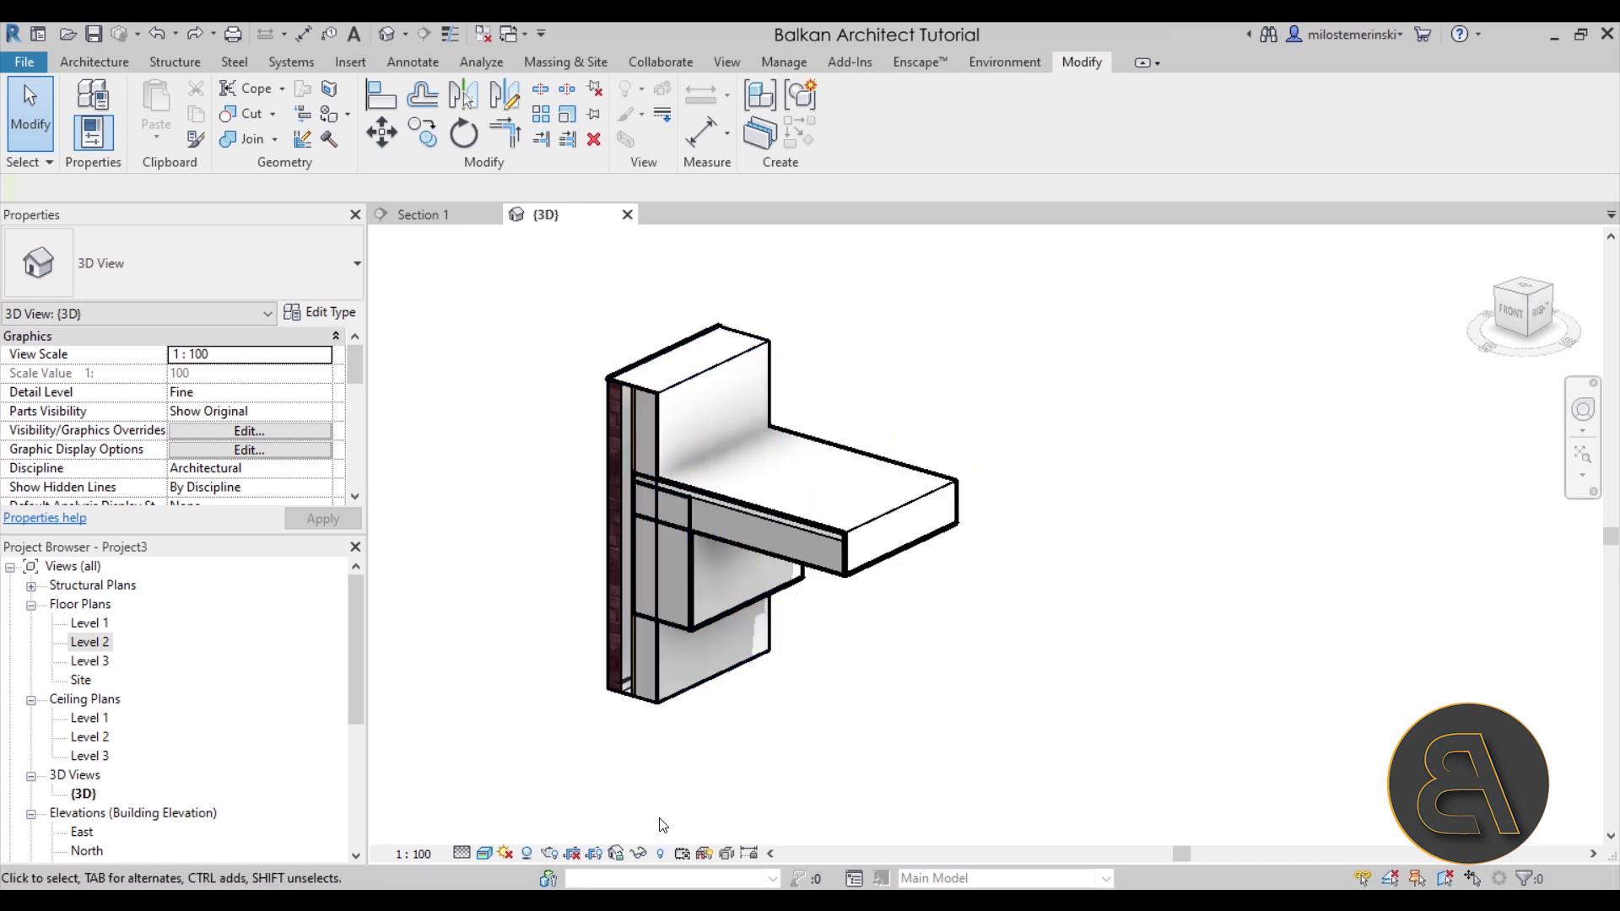
- Reveal hidden elements in the 3D view to inspect the section box, ending with the reveal mode off
left_click(663, 859)
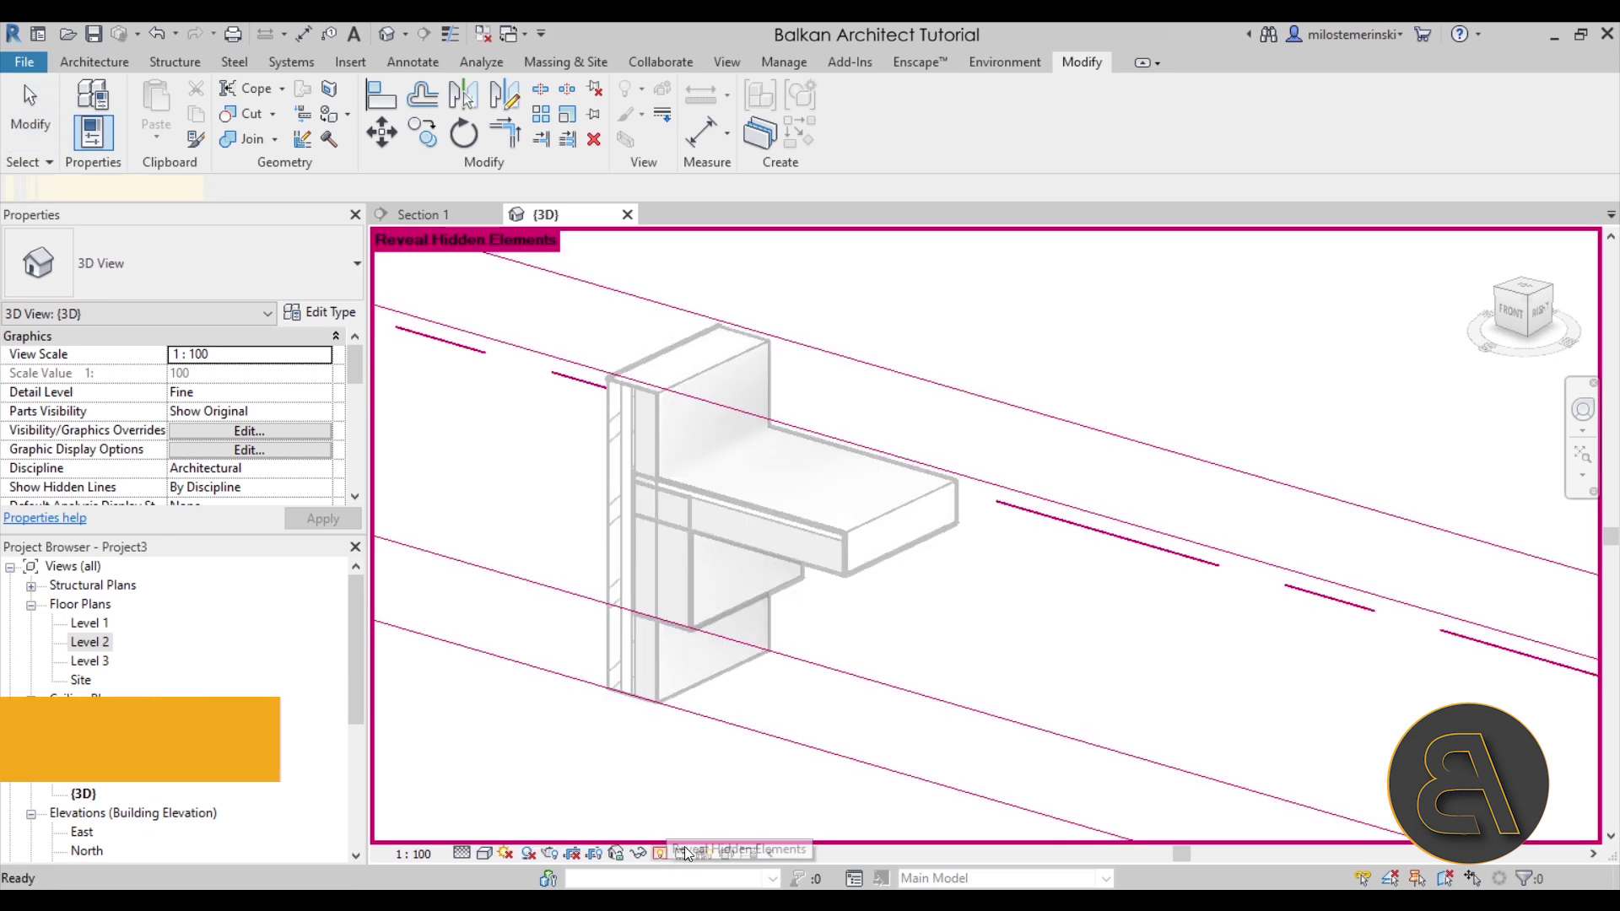
scroll(725, 415, "down", 4)
left_click(724, 415)
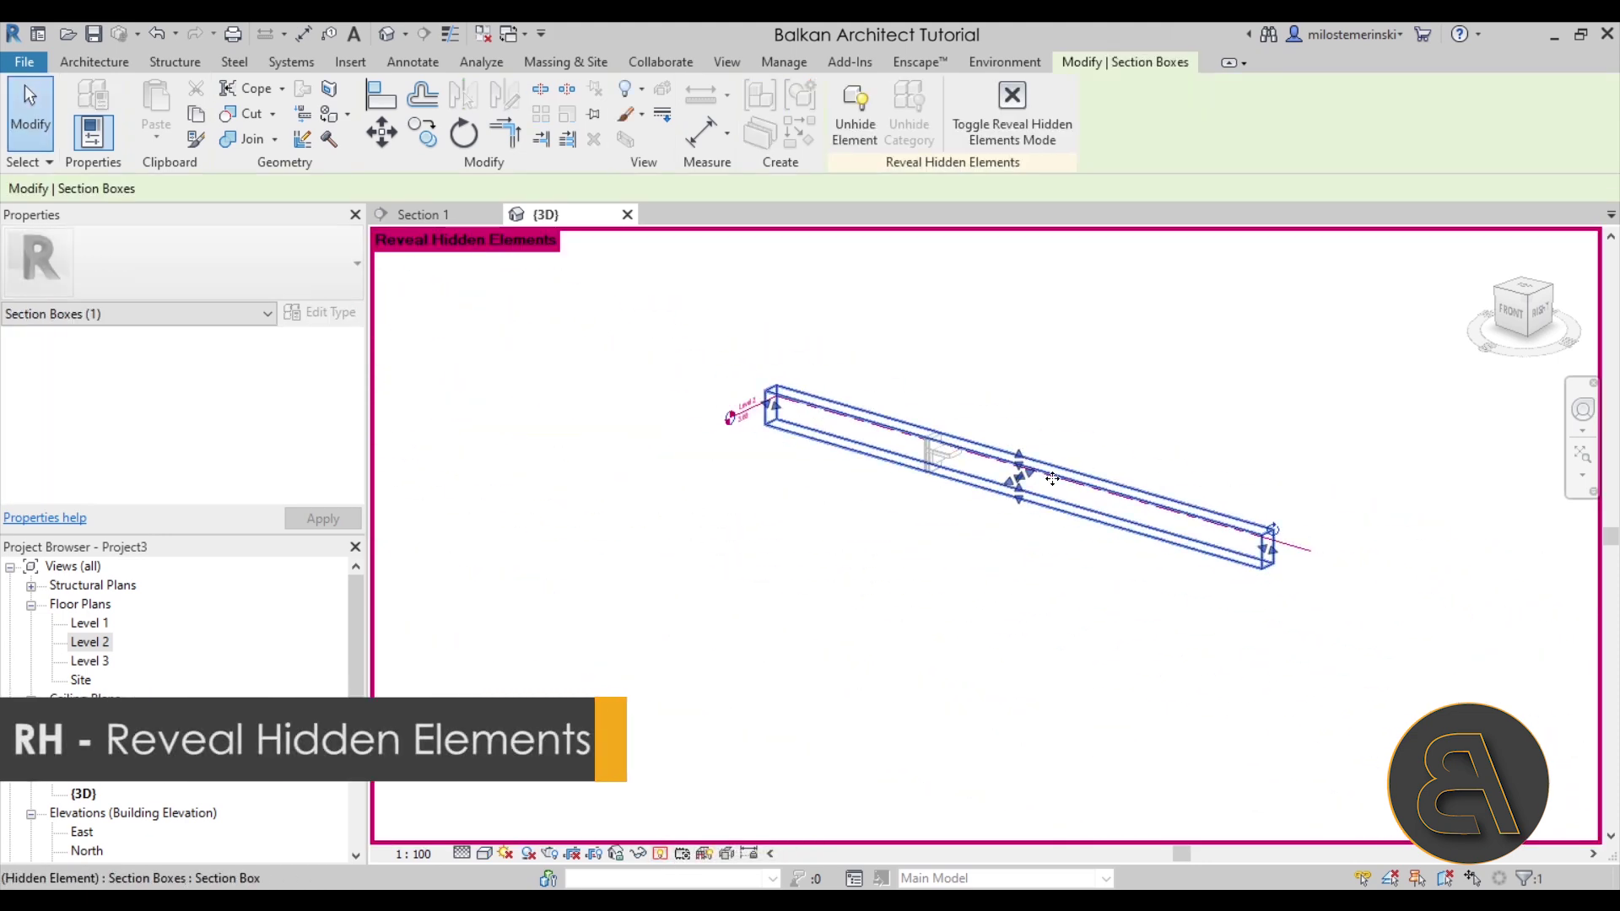
scroll(957, 463, "up", 3)
scroll(958, 462, "up", 3)
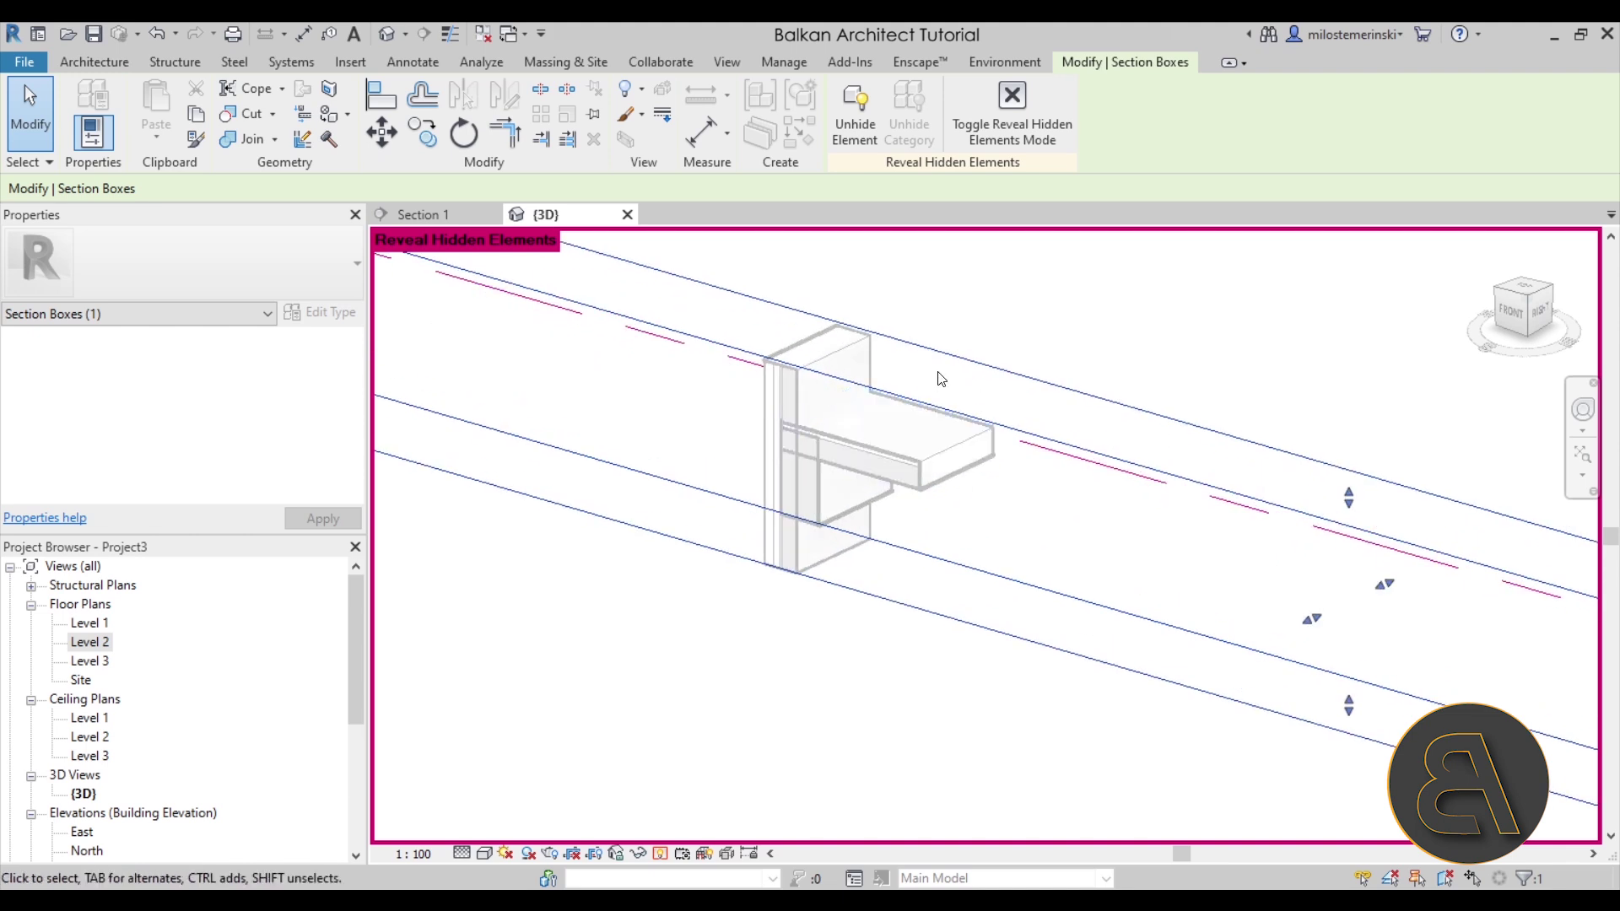
left_click(965, 510)
left_click(660, 853)
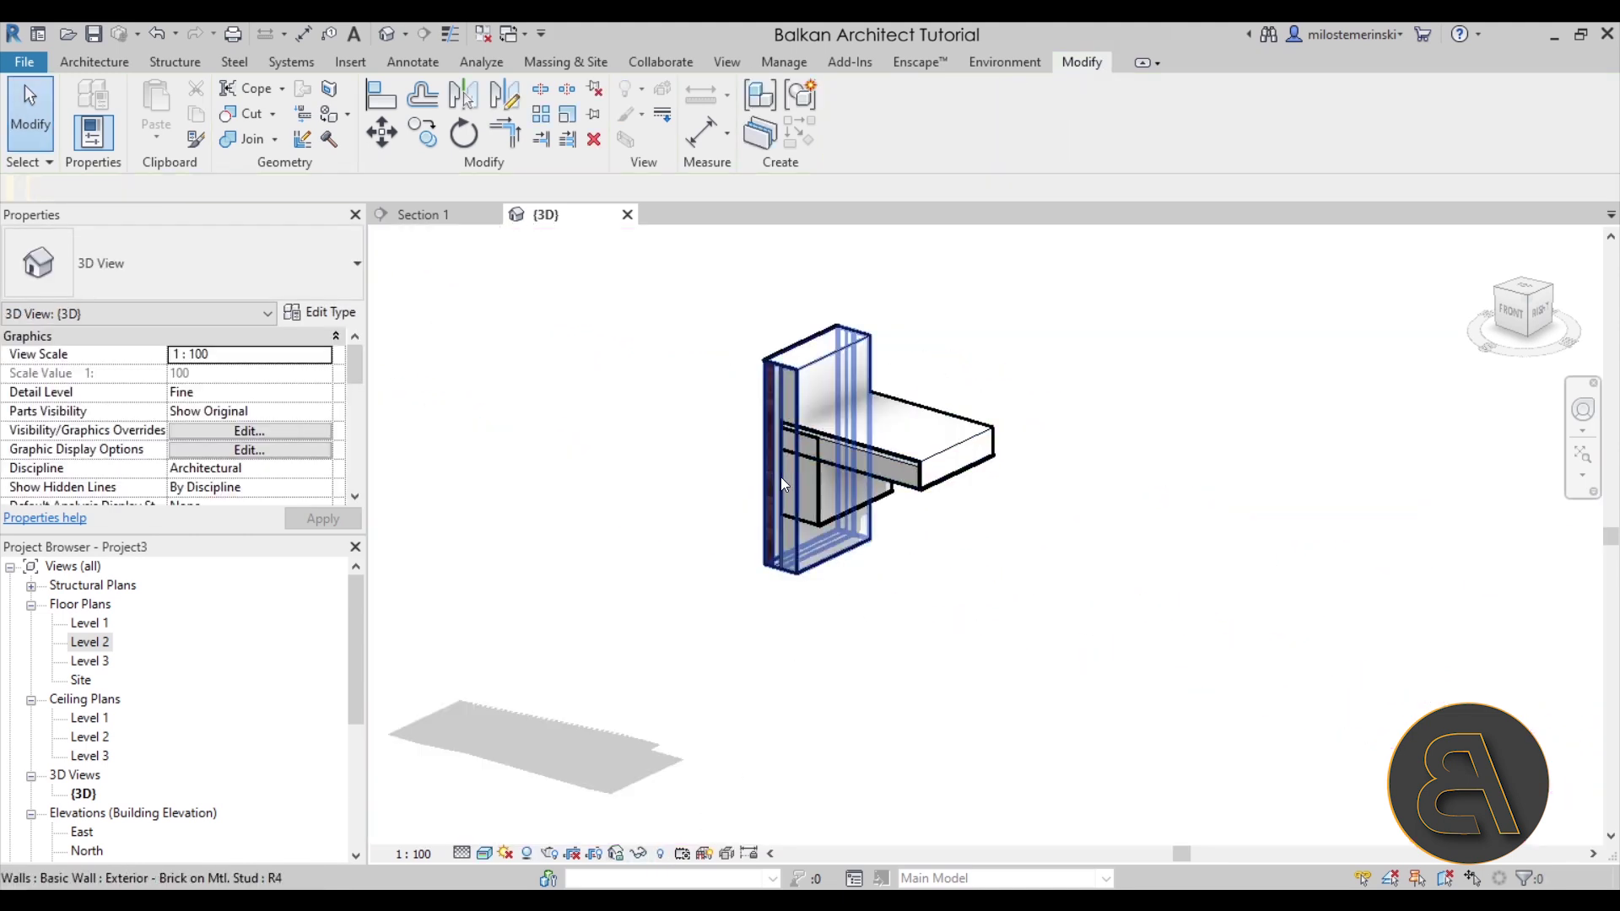
scroll(912, 442, "up", 5)
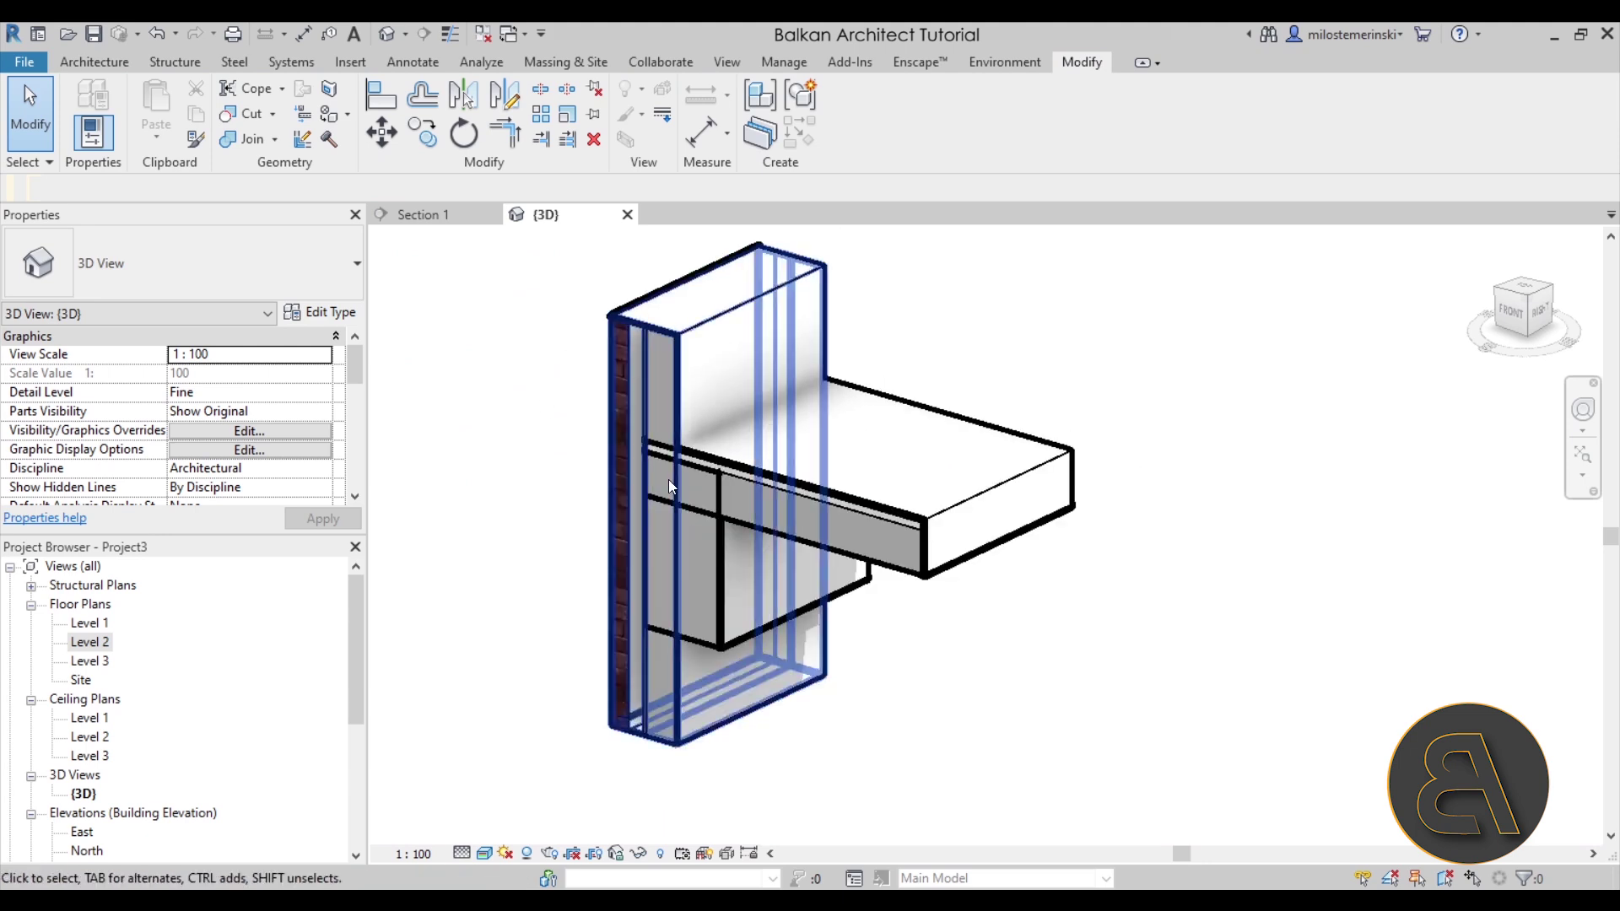
- Open the Section 1 view and inspect the overlapping wall, beam and floor there
left_click(437, 217)
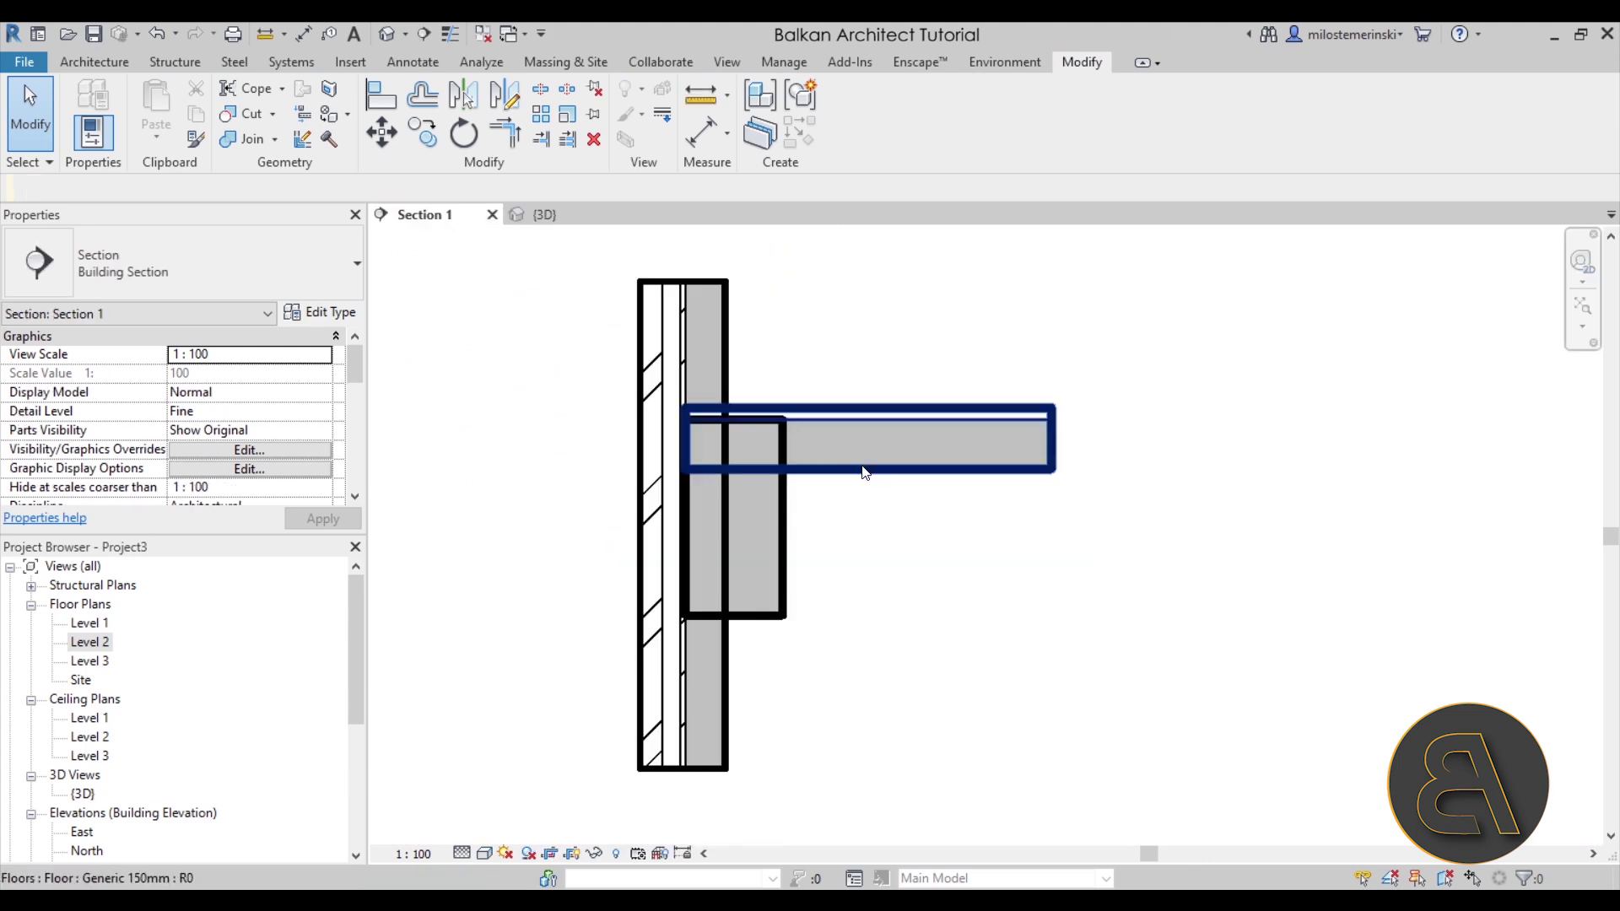
left_click(674, 741)
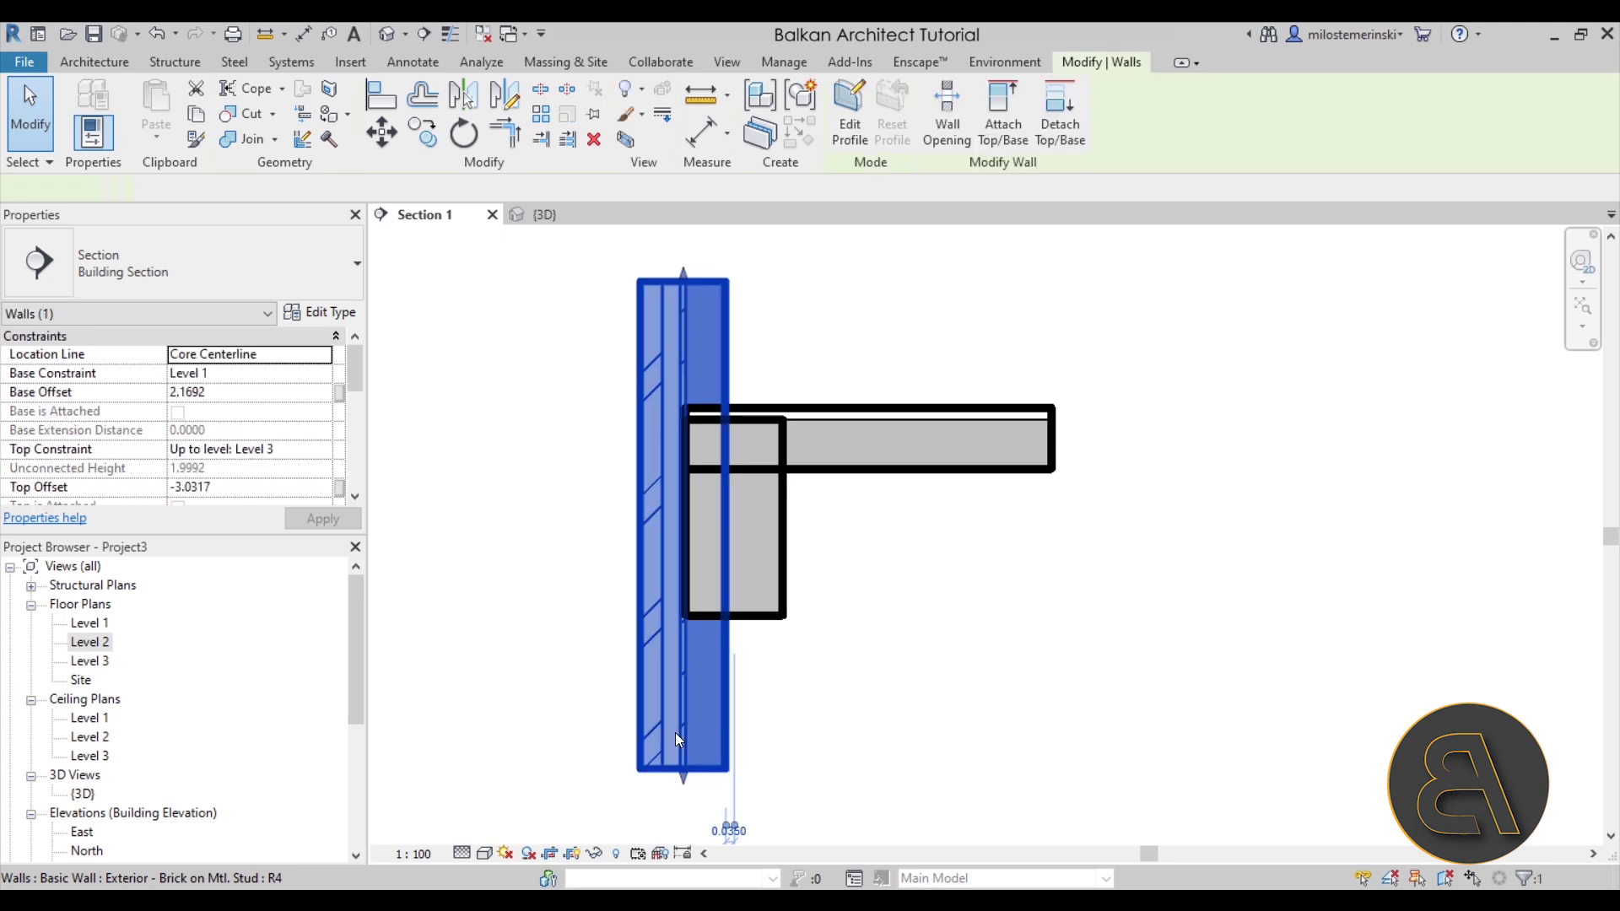
left_click(769, 622)
left_click(857, 456)
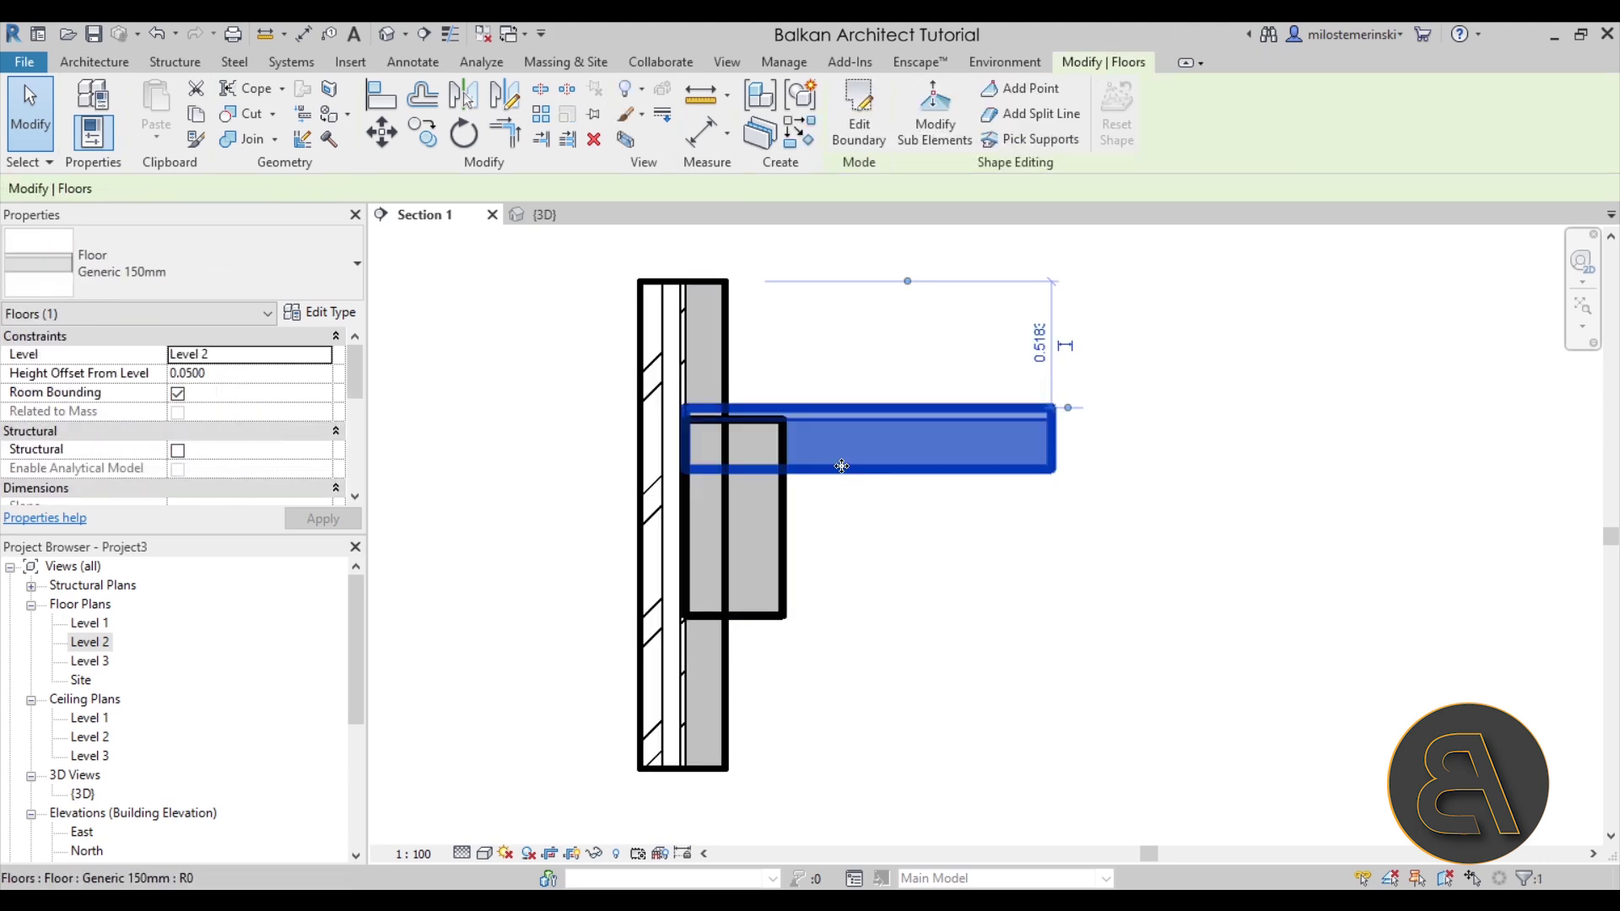
left_click(864, 532)
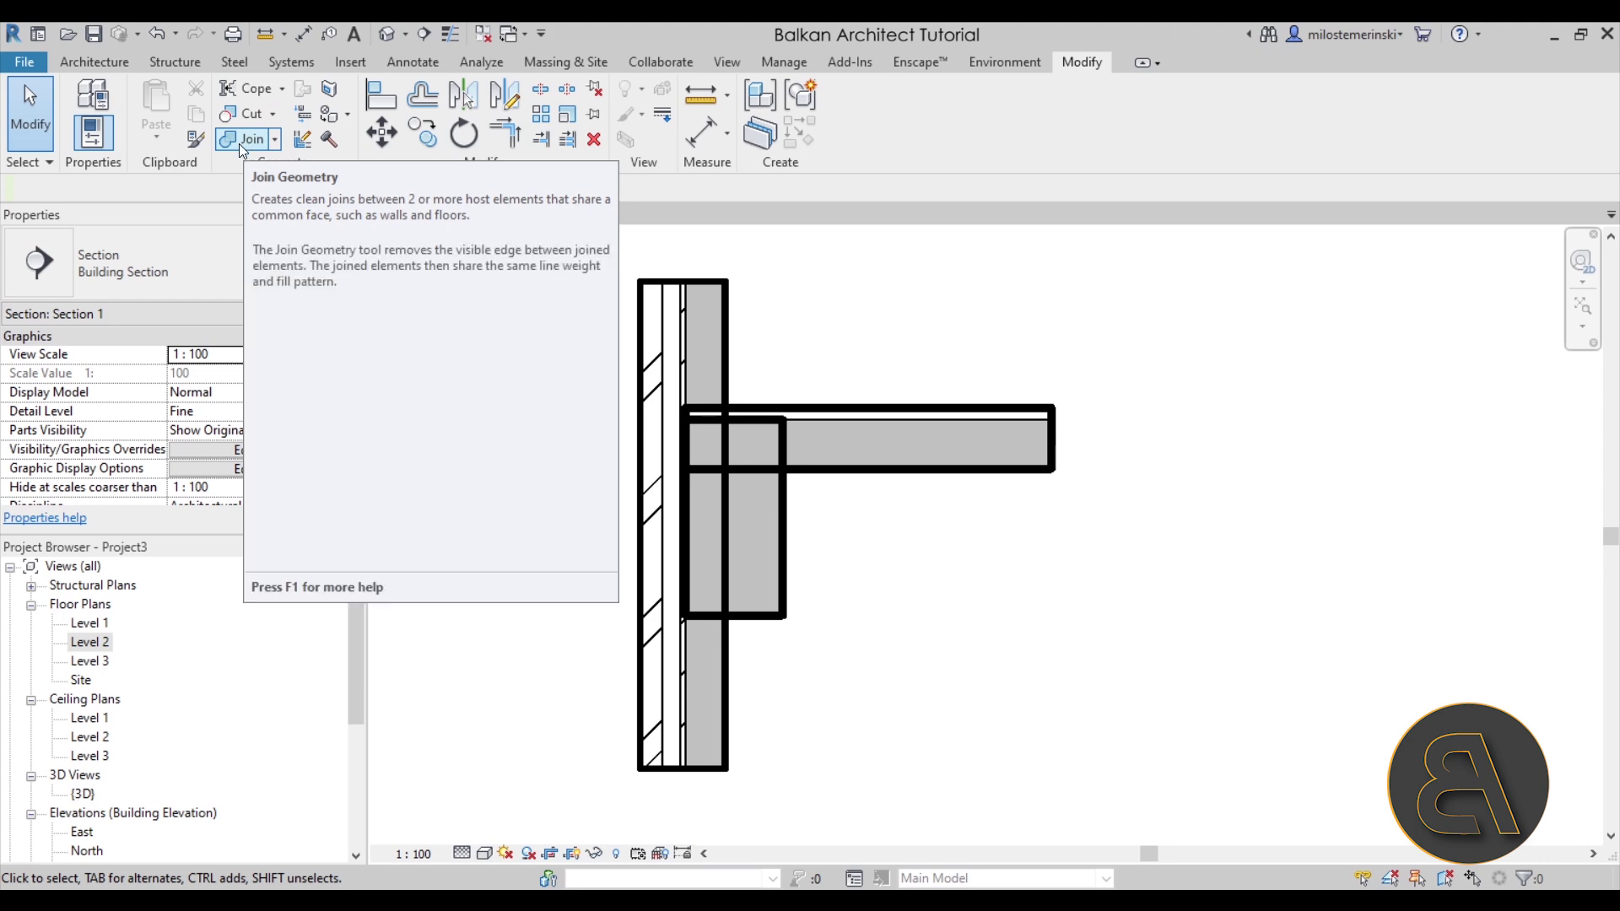
- Join the geometry of the brick wall and the concrete beam in Section 1
left_click(275, 140)
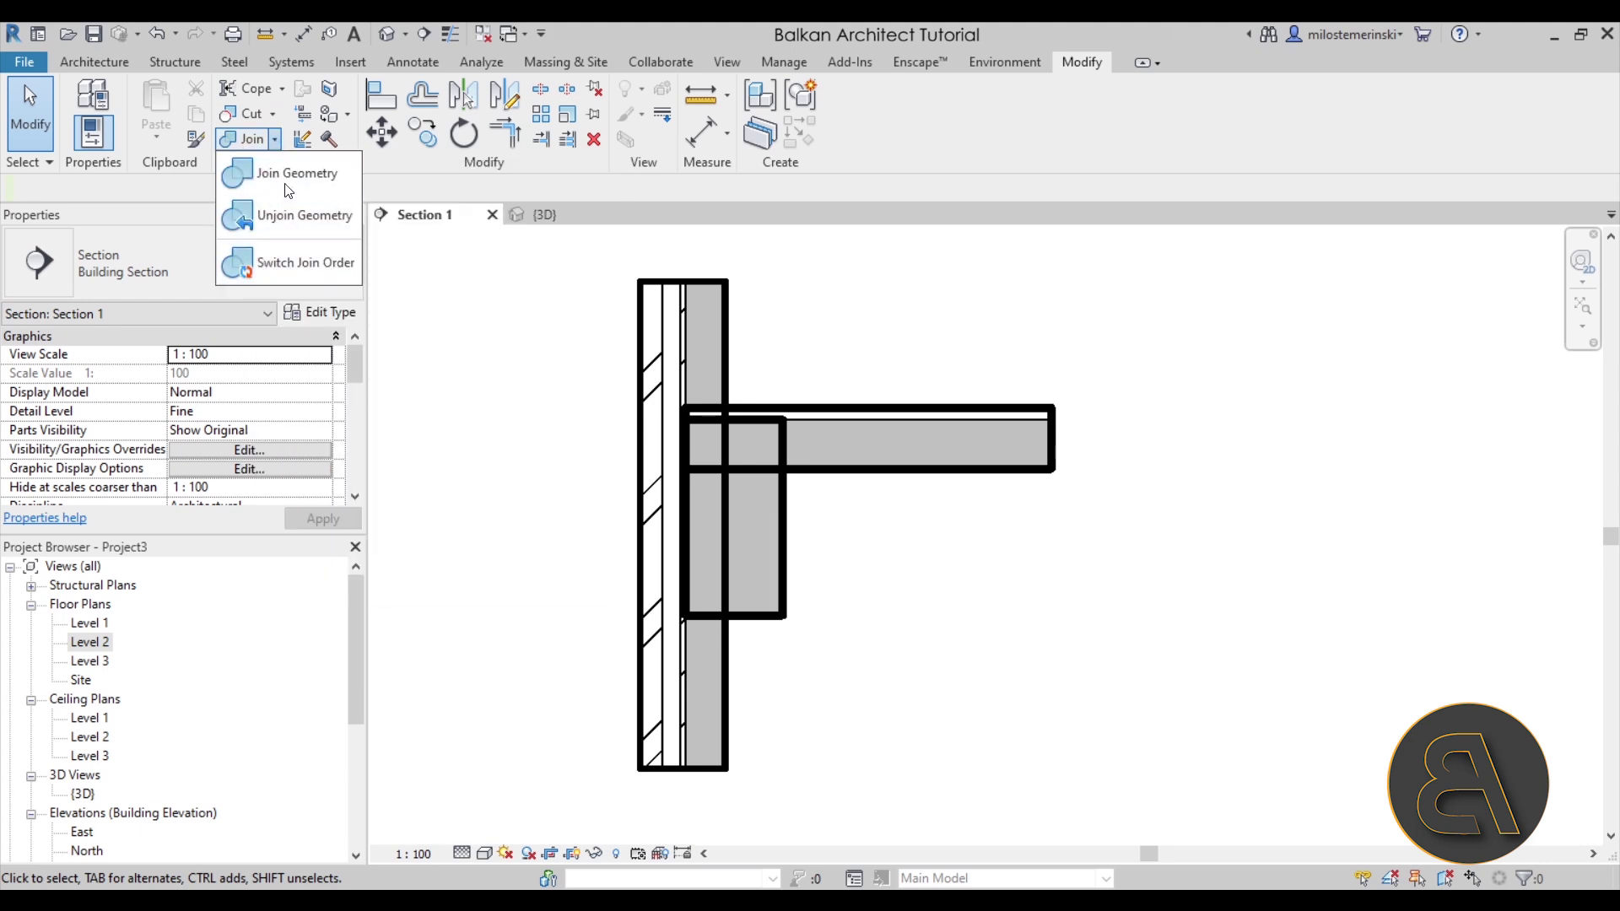
left_click(240, 157)
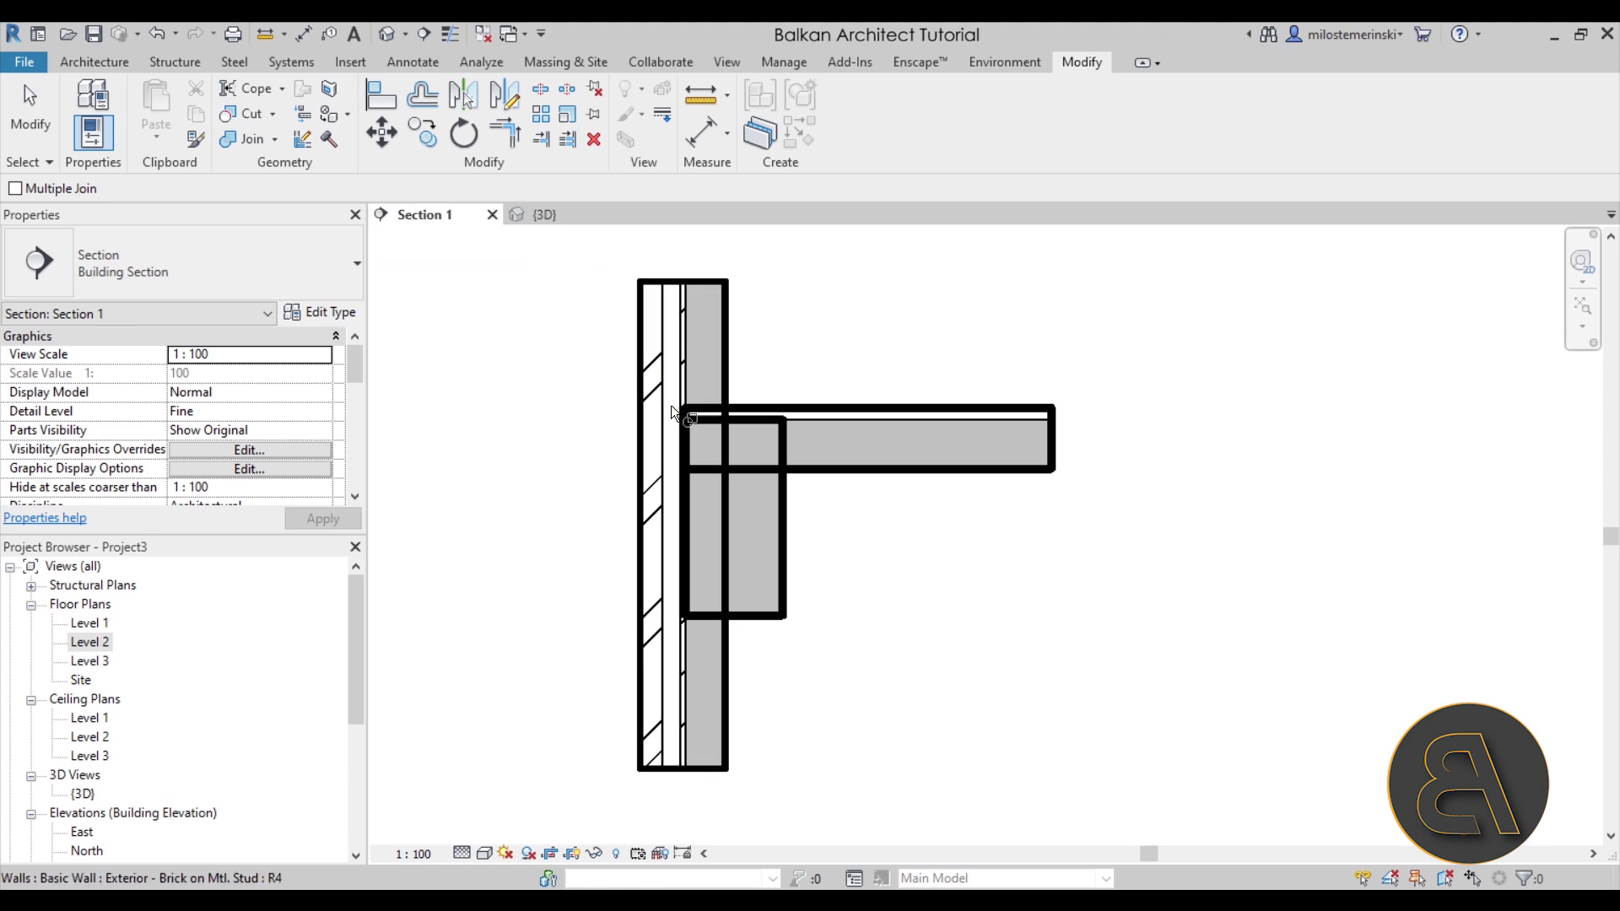
left_click(730, 393)
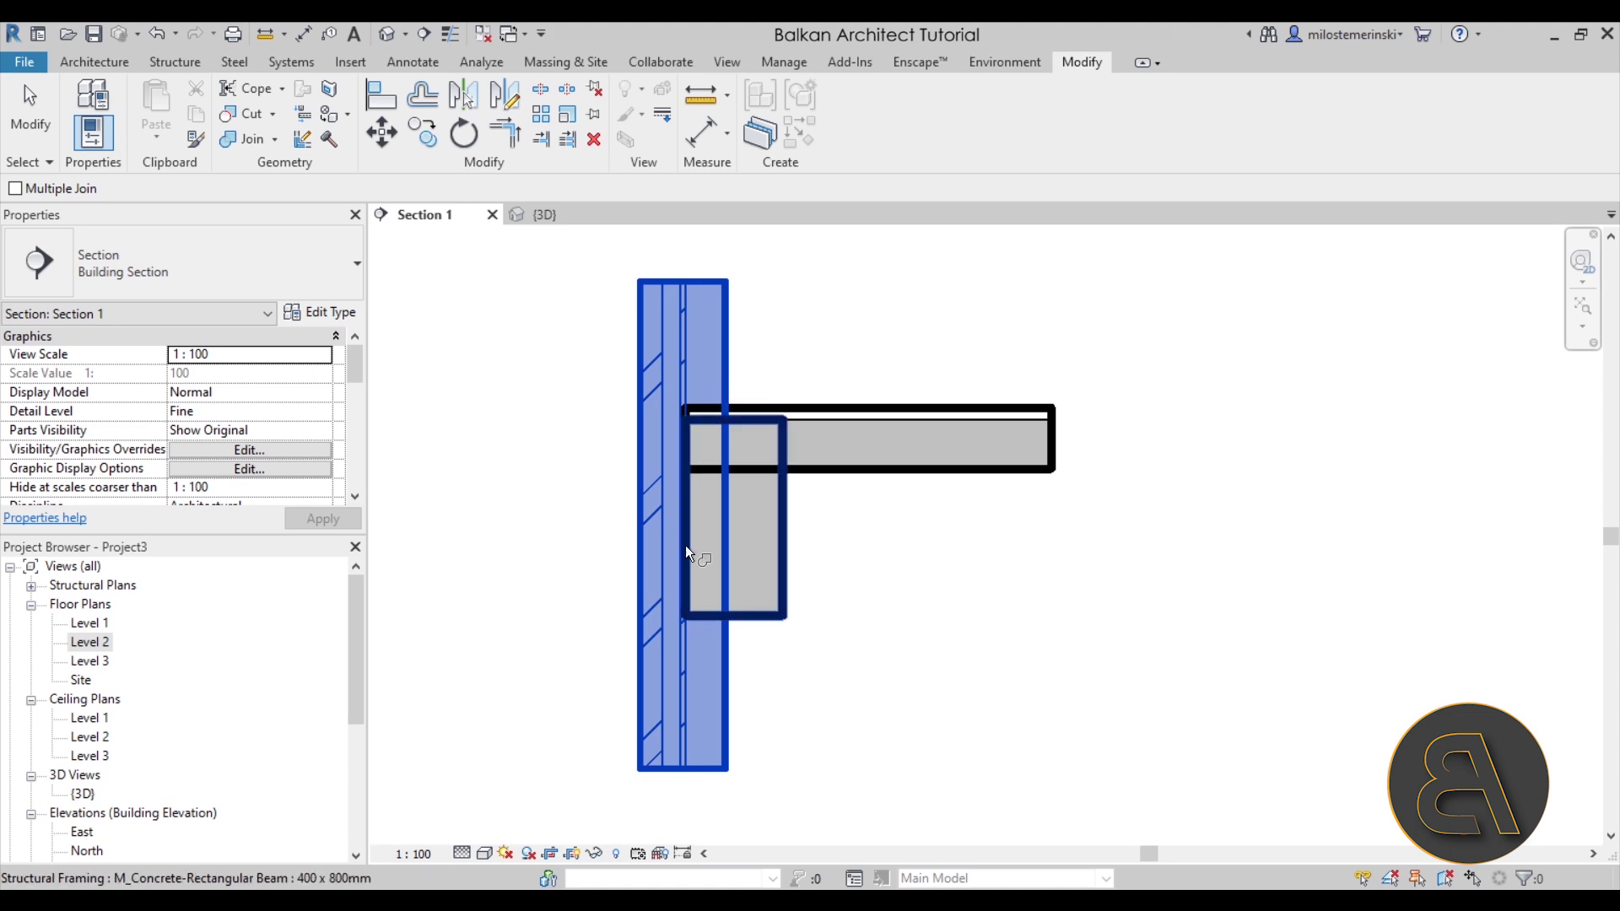
left_click(793, 611)
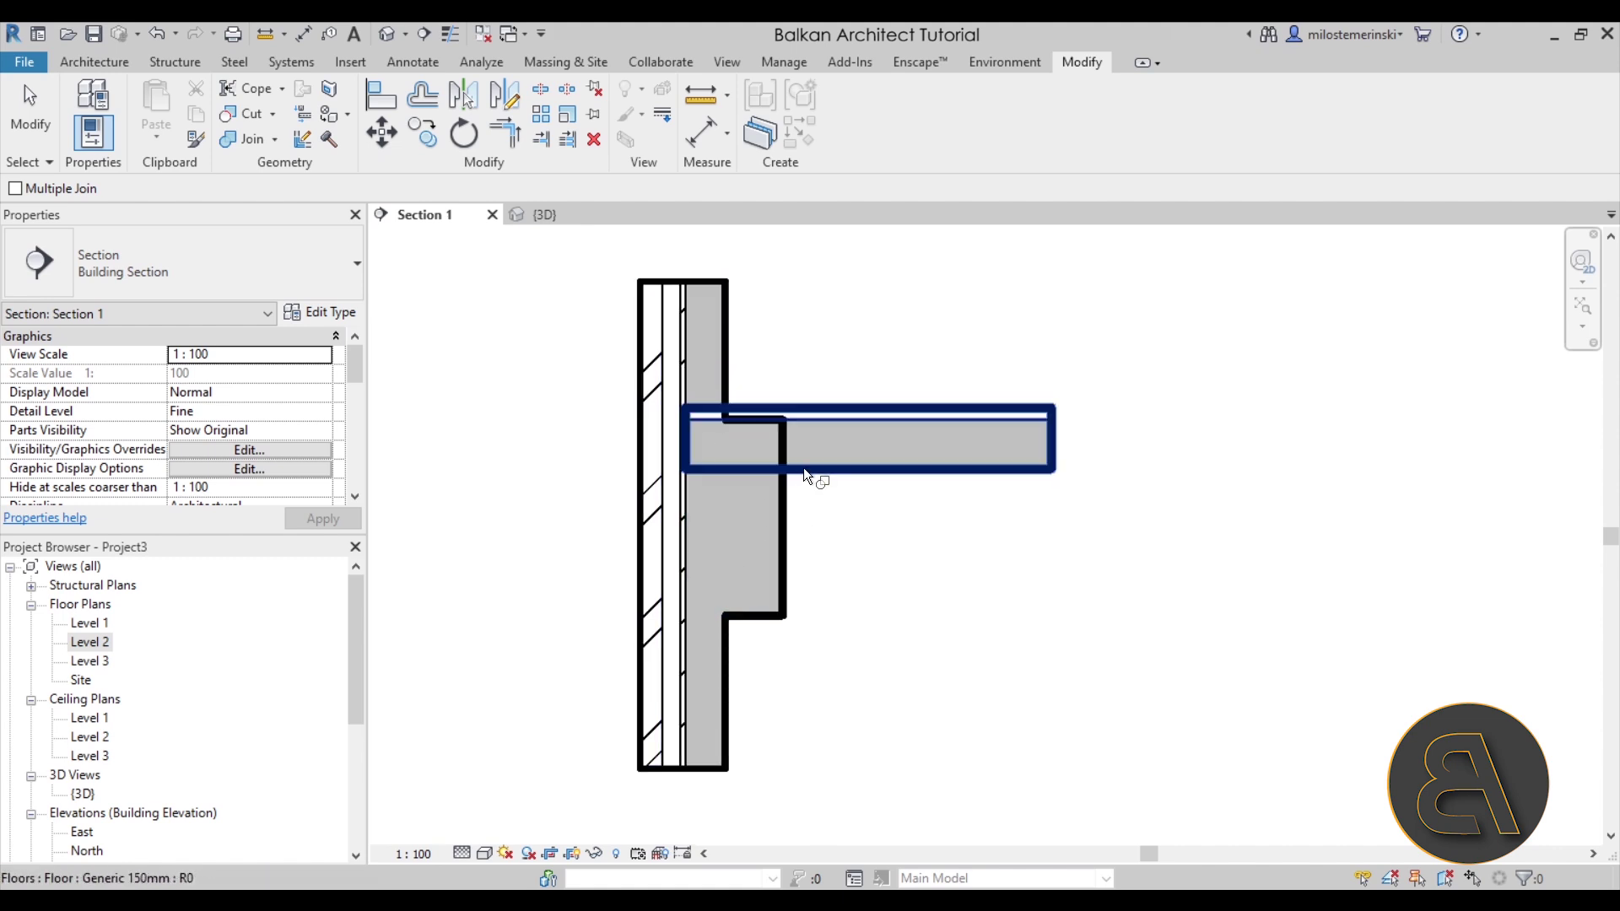
- Join the floor slab's geometry with the concrete beam and with the brick wall in Section 1
left_click(788, 538)
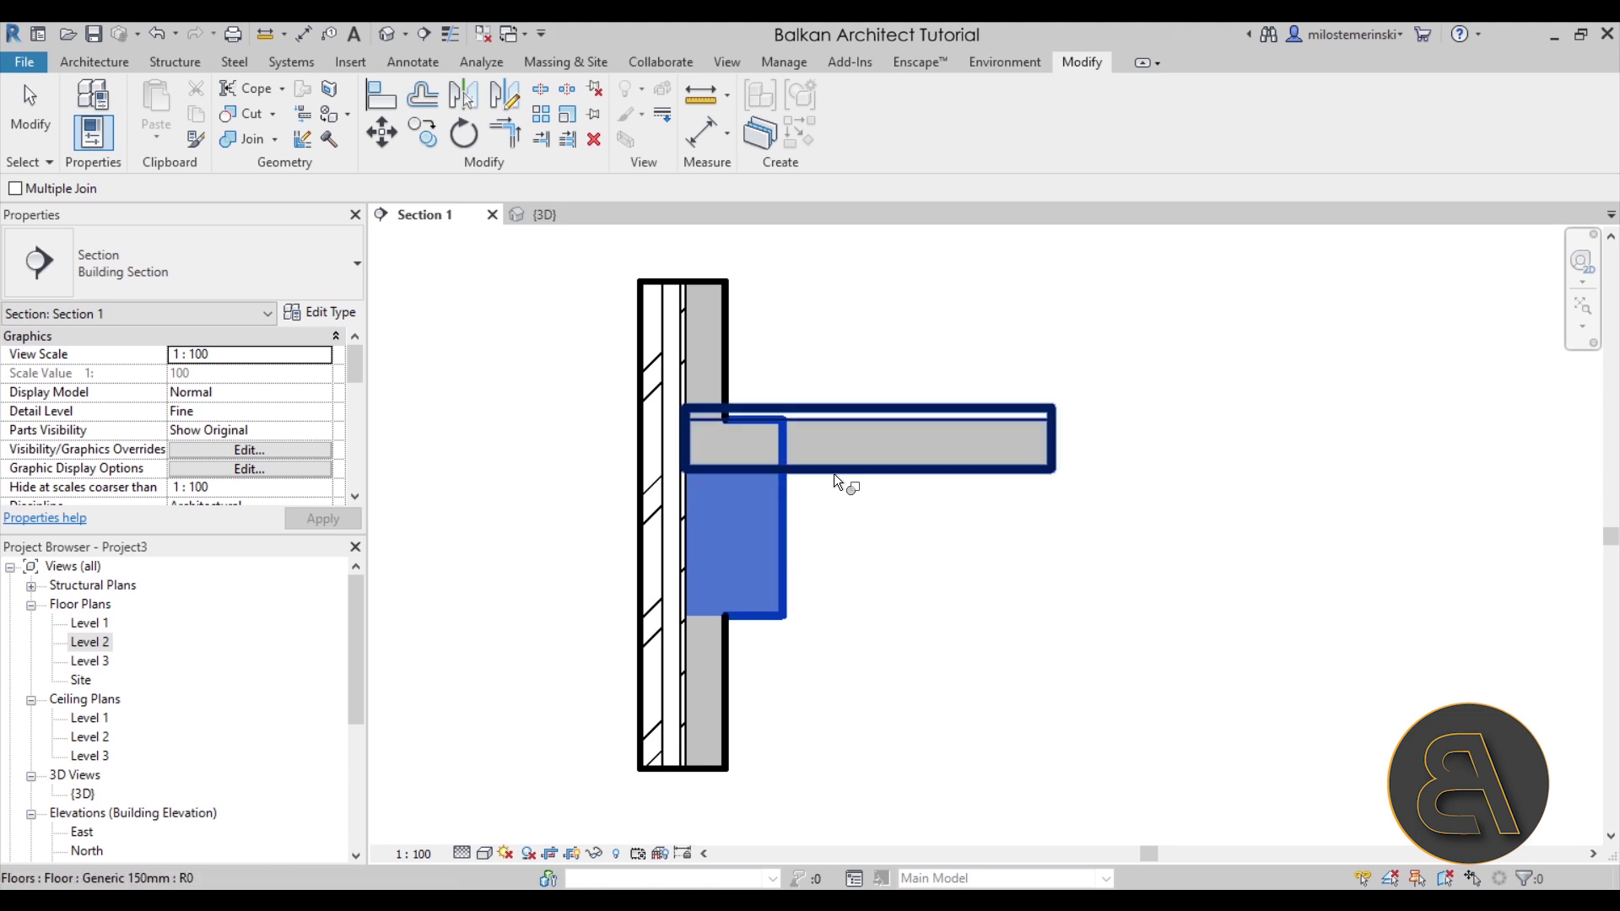
left_click(836, 479)
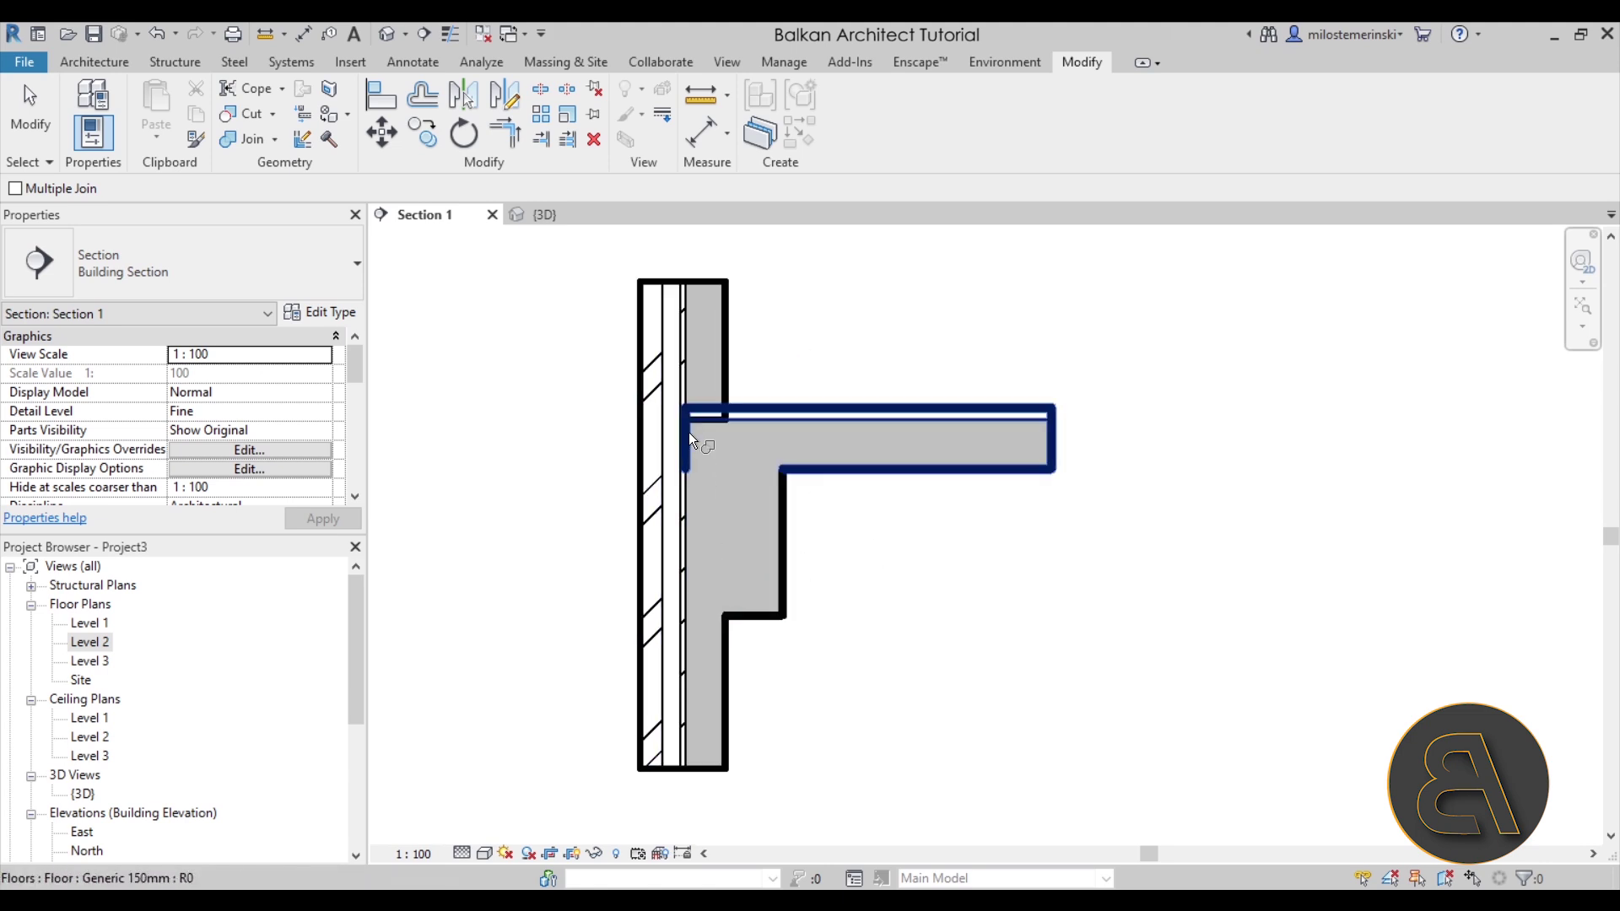
scroll(718, 417, "up", 5)
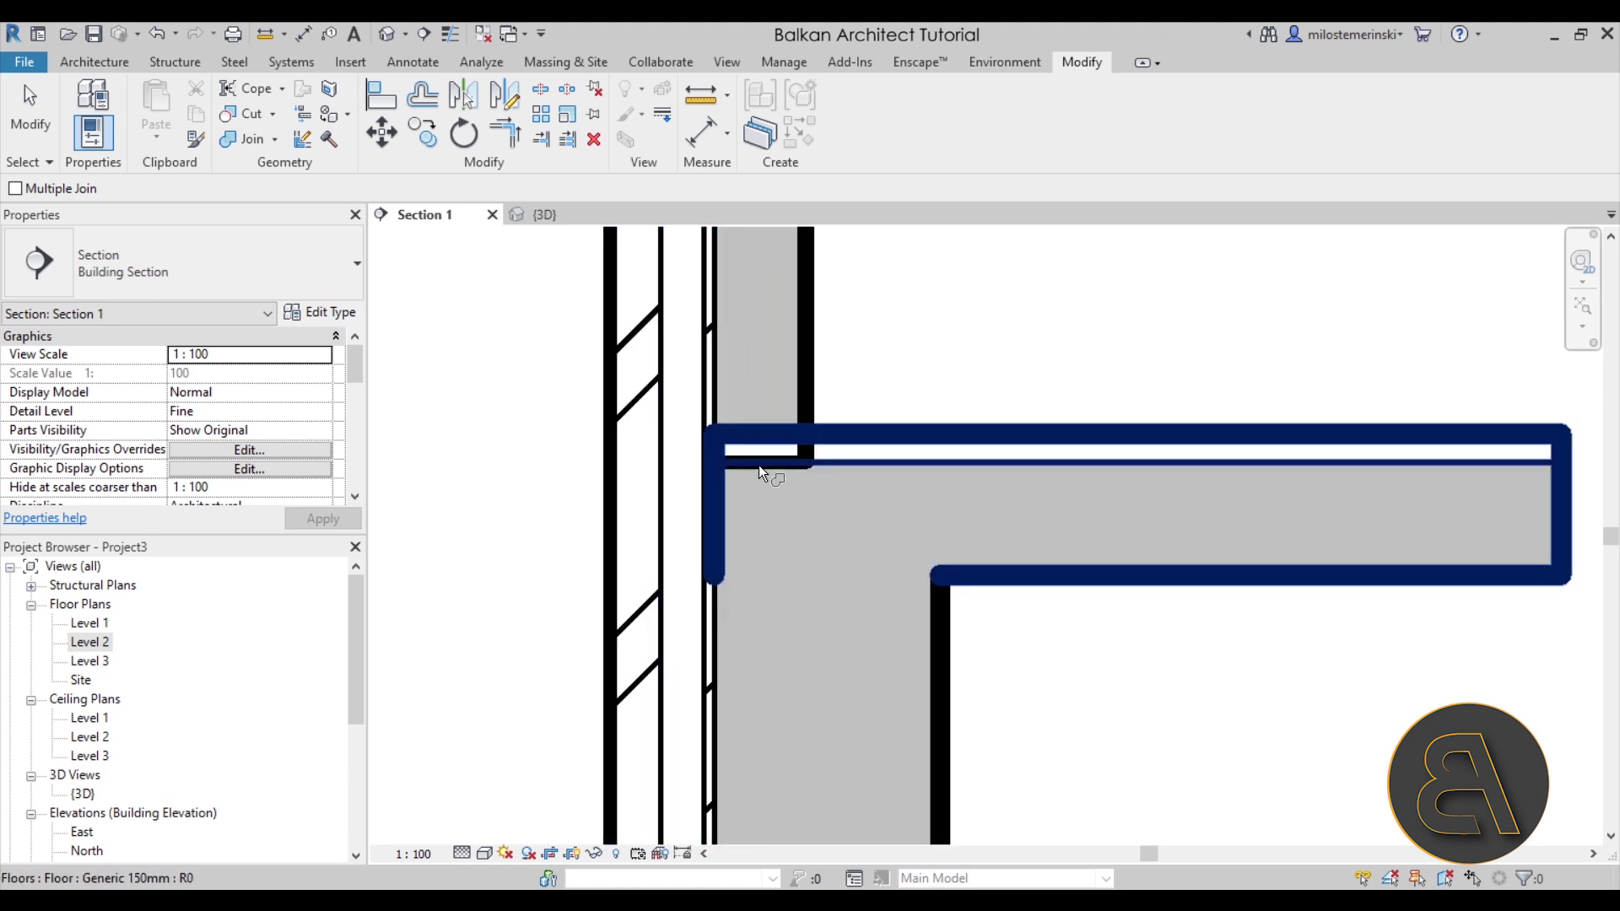
scroll(749, 510, "down", 4)
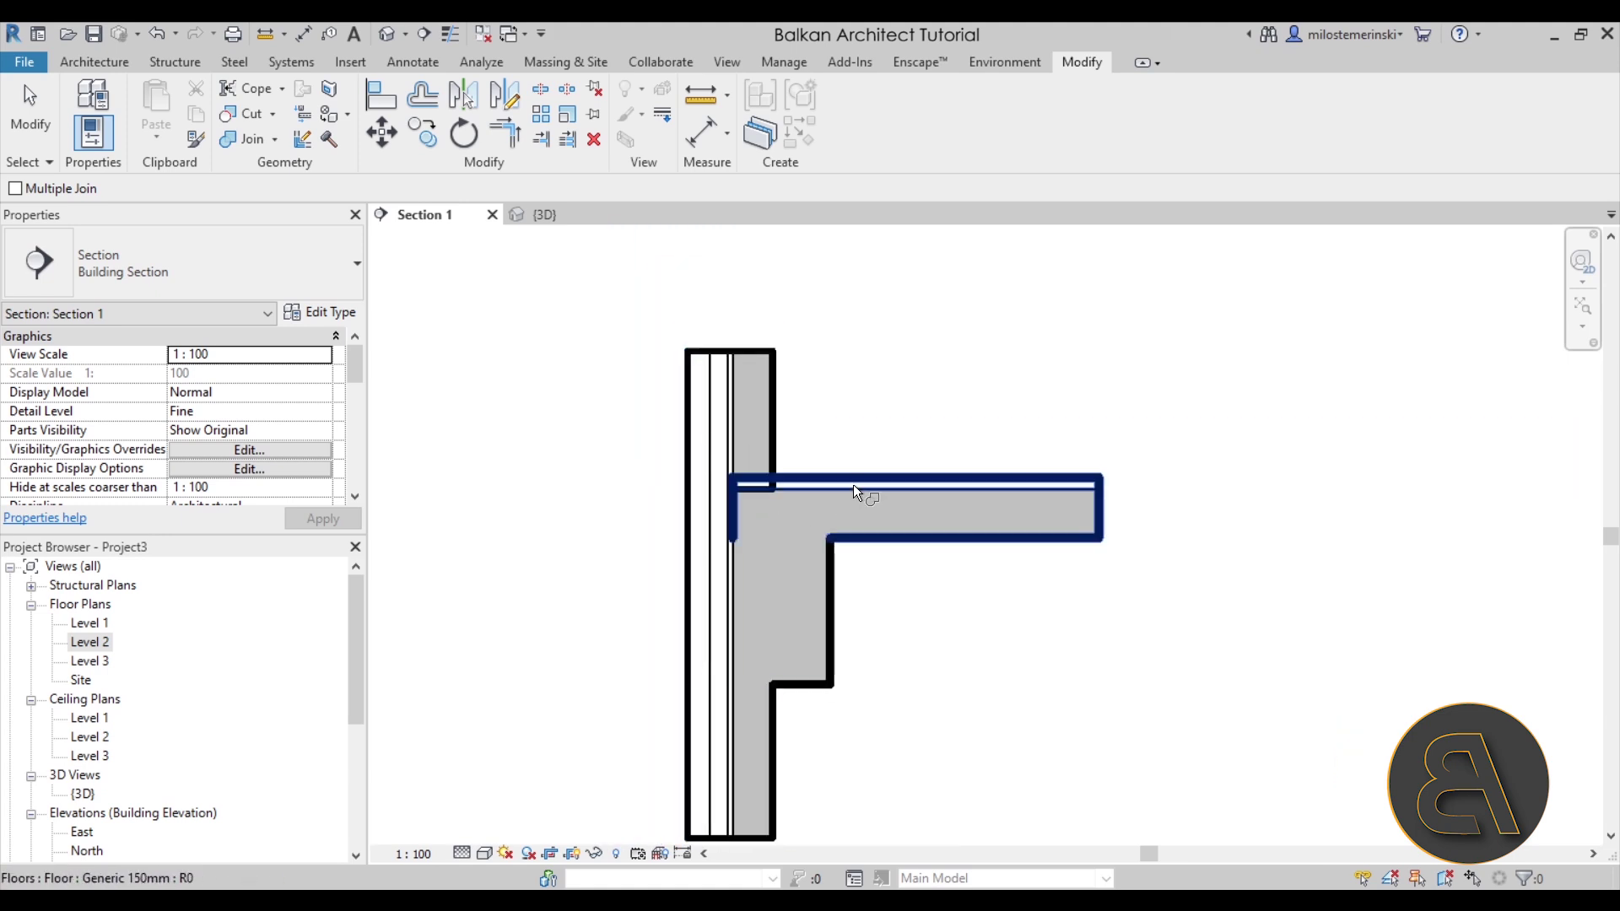
left_click(779, 454)
left_click(844, 494)
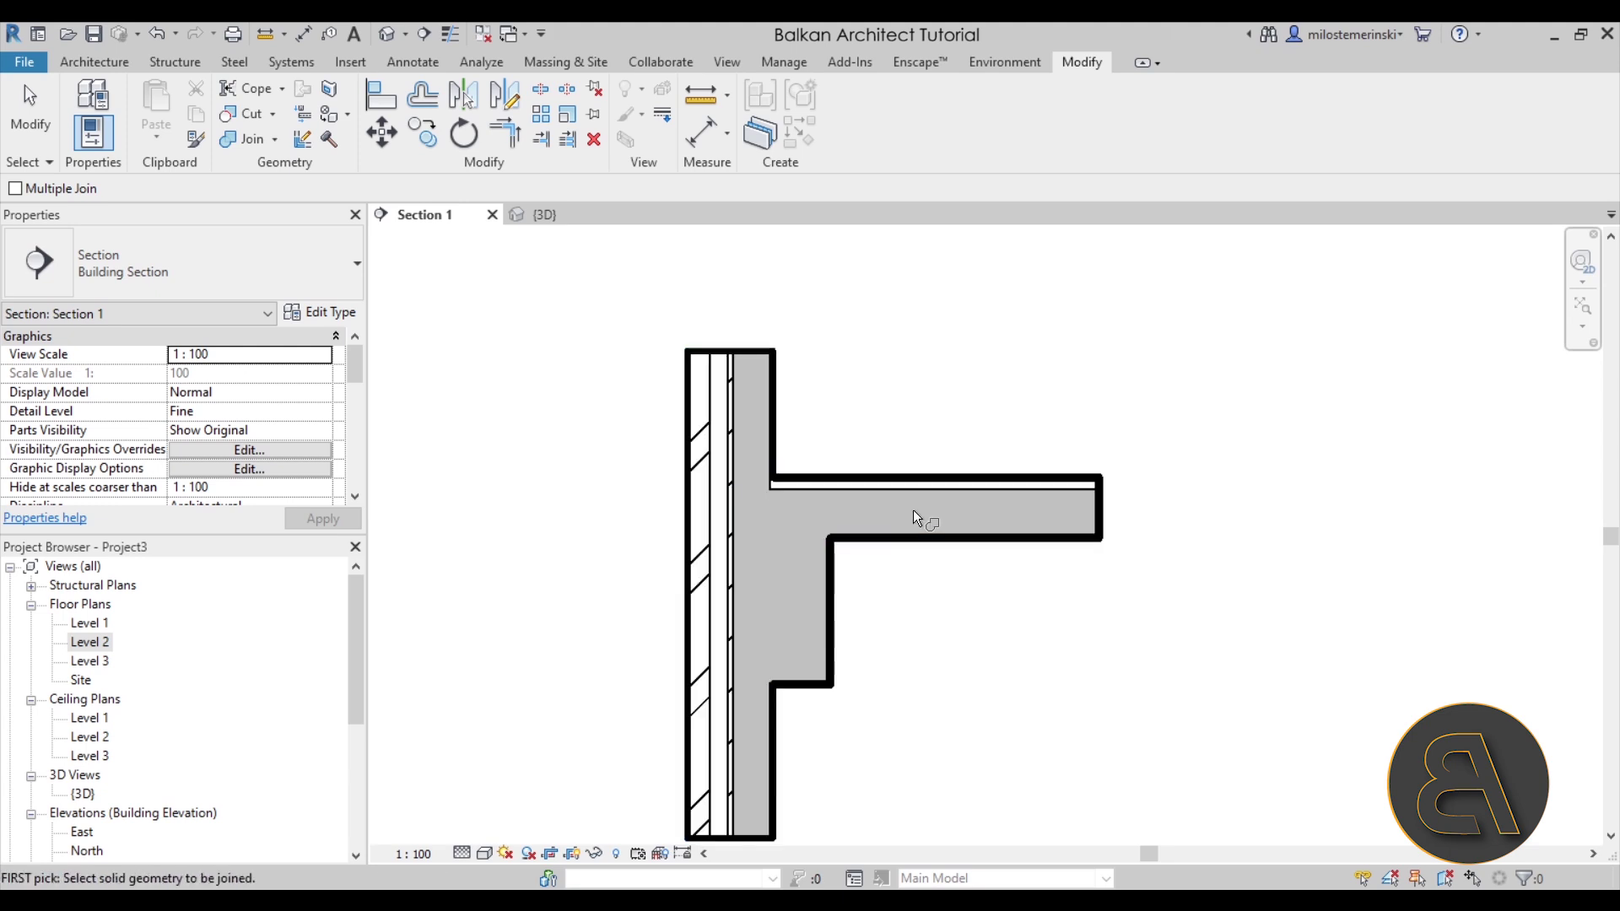
scroll(793, 392, "down", 3)
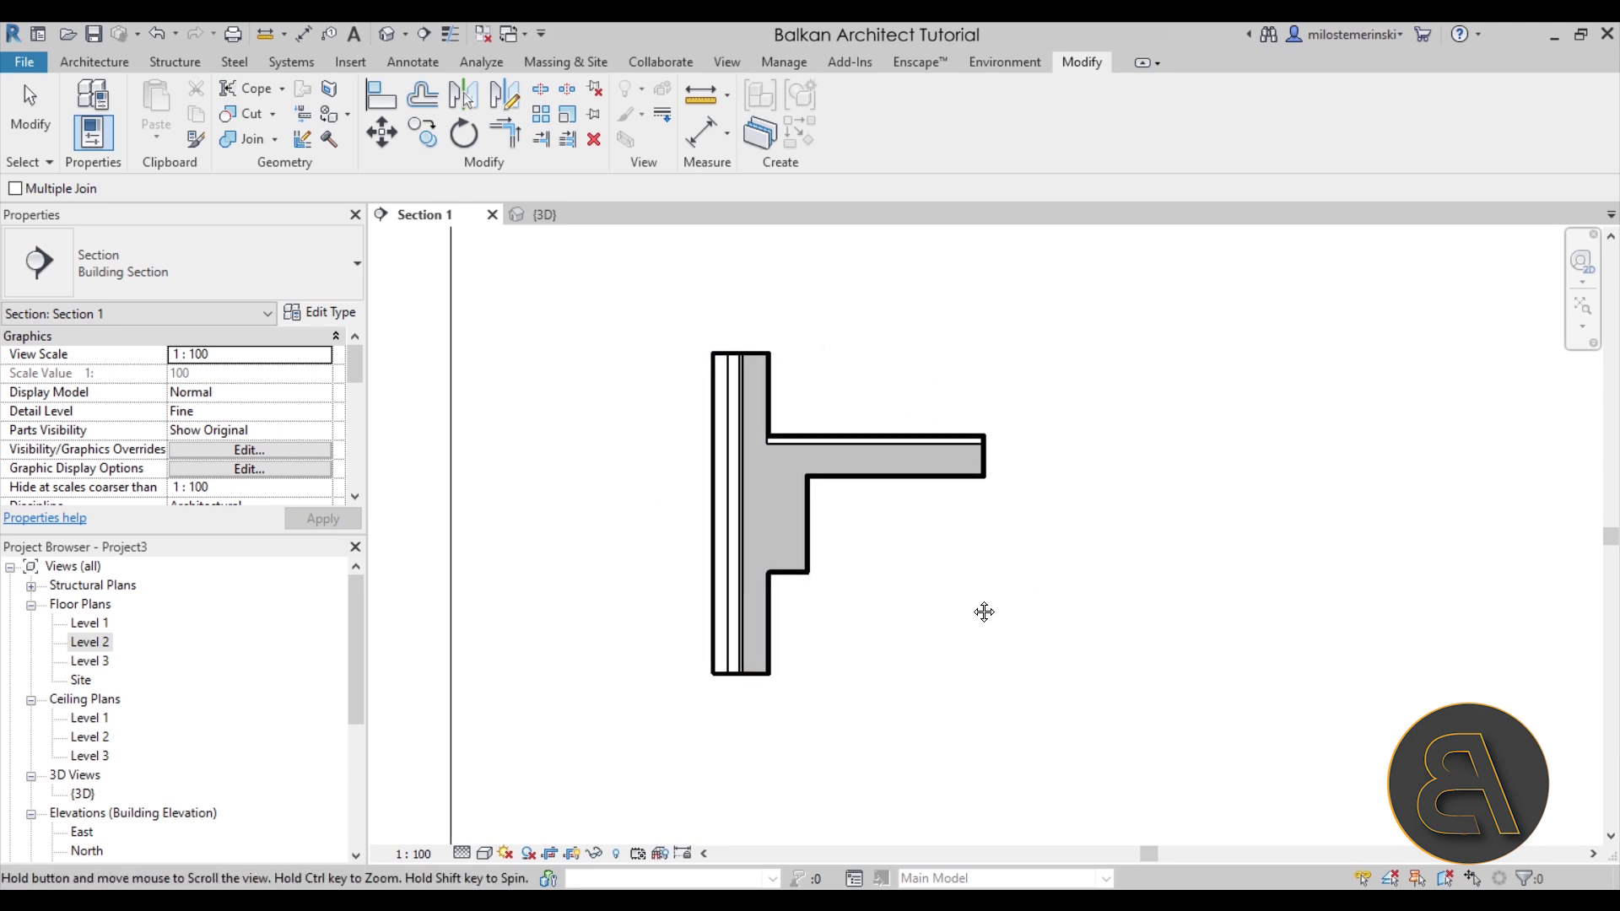
scroll(753, 459, "up", 2)
scroll(753, 459, "down", 1)
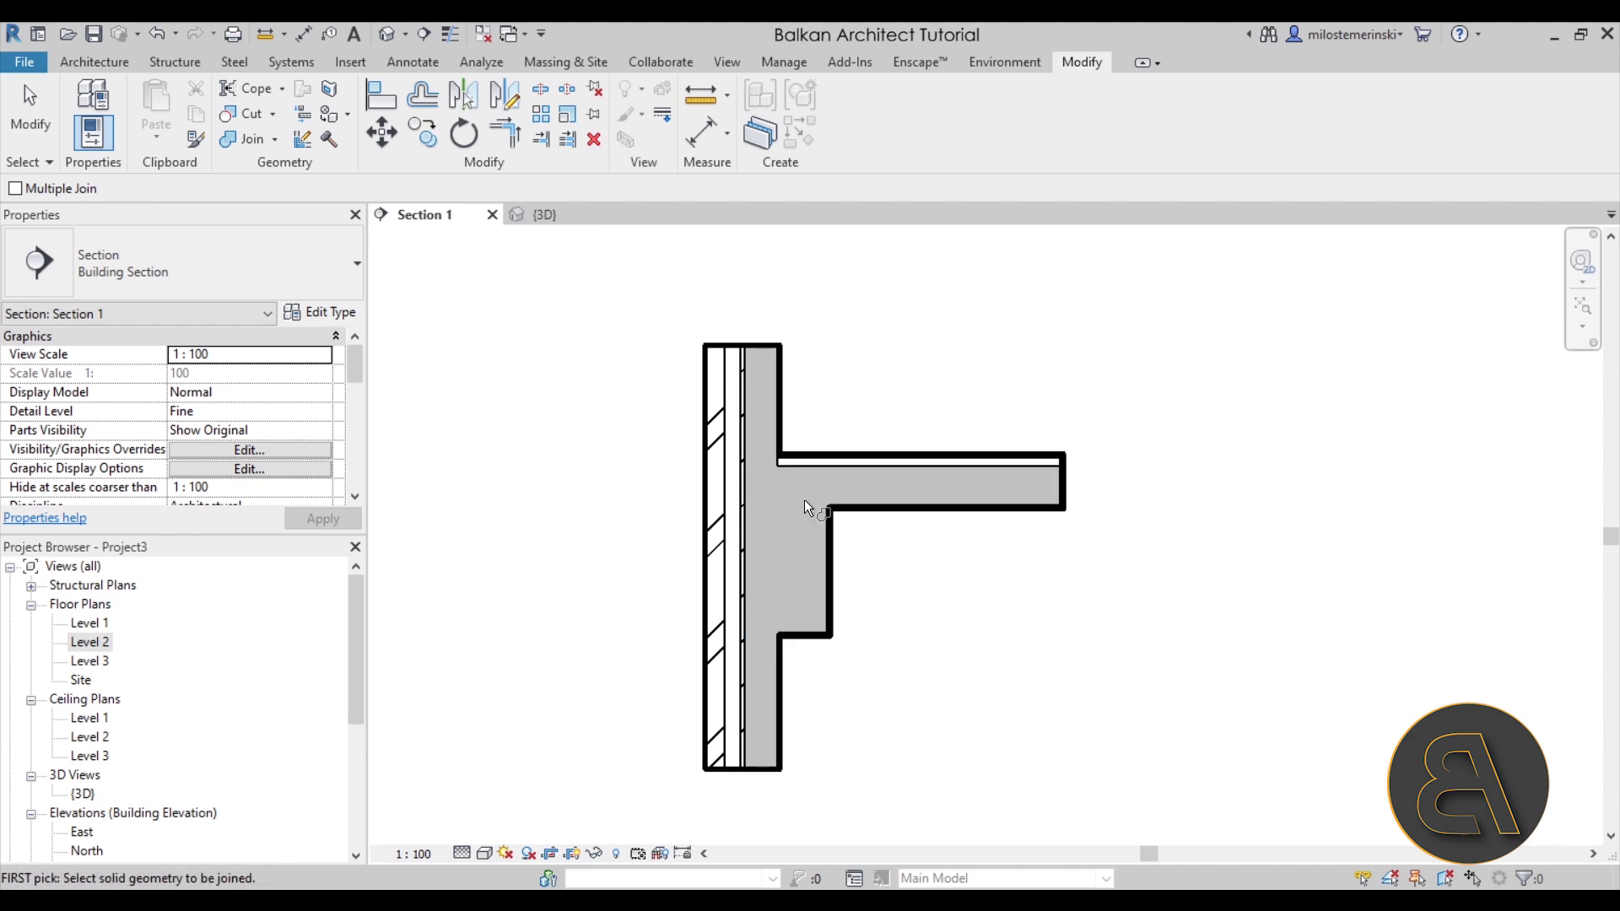
key("Escape")
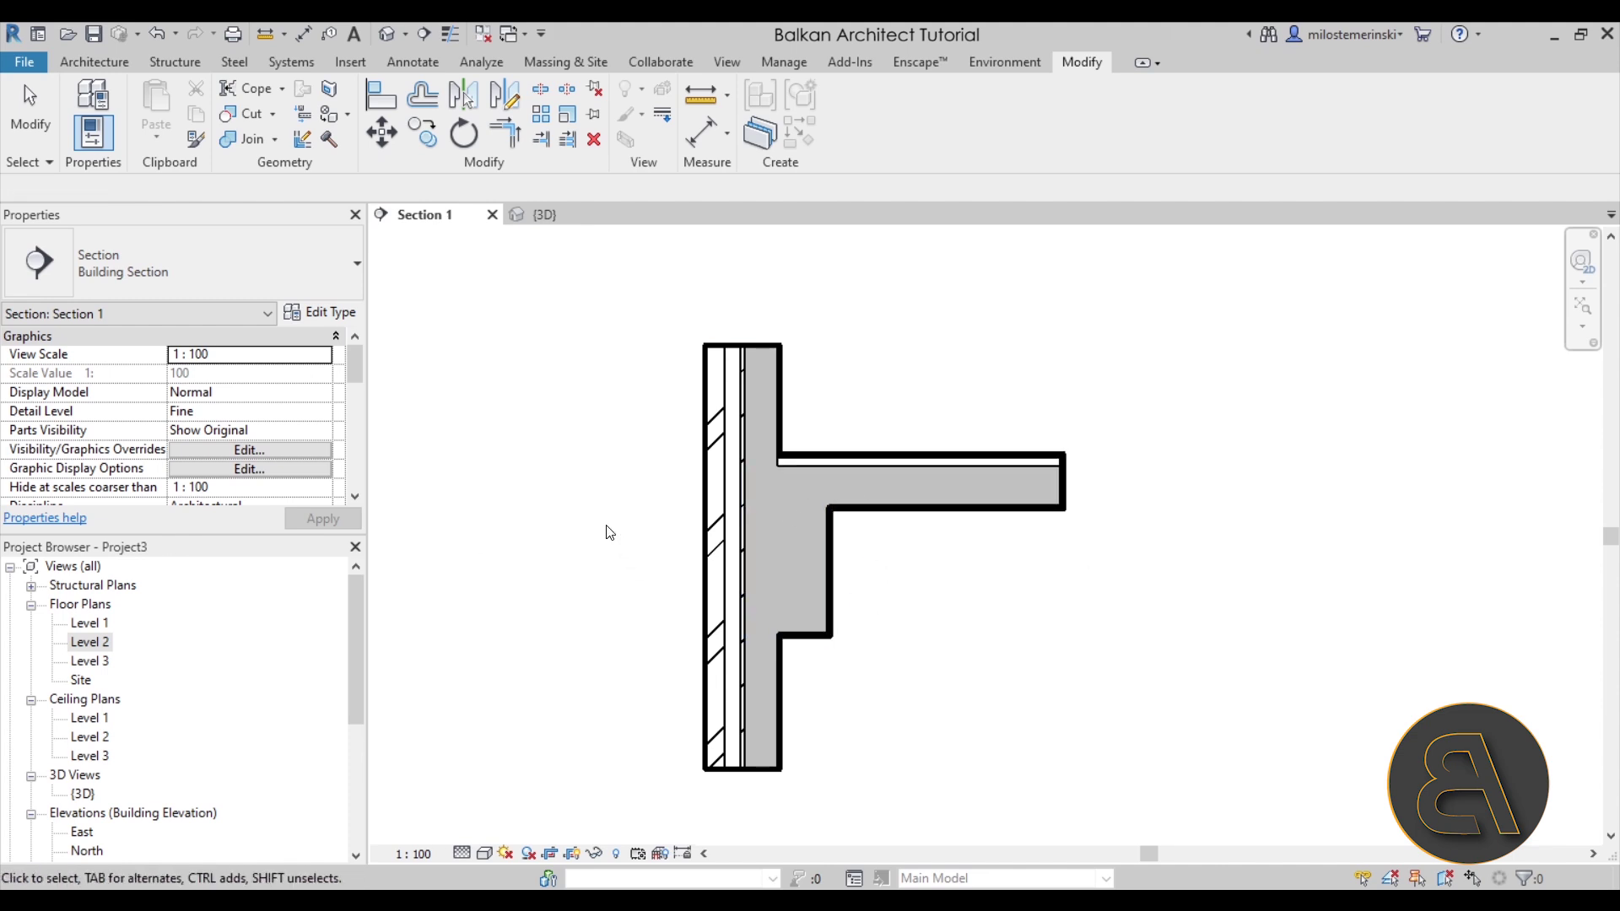
- Undo the three geometry joins between the wall, beam and floor
left_click(160, 34)
left_click(160, 34)
left_click(160, 34)
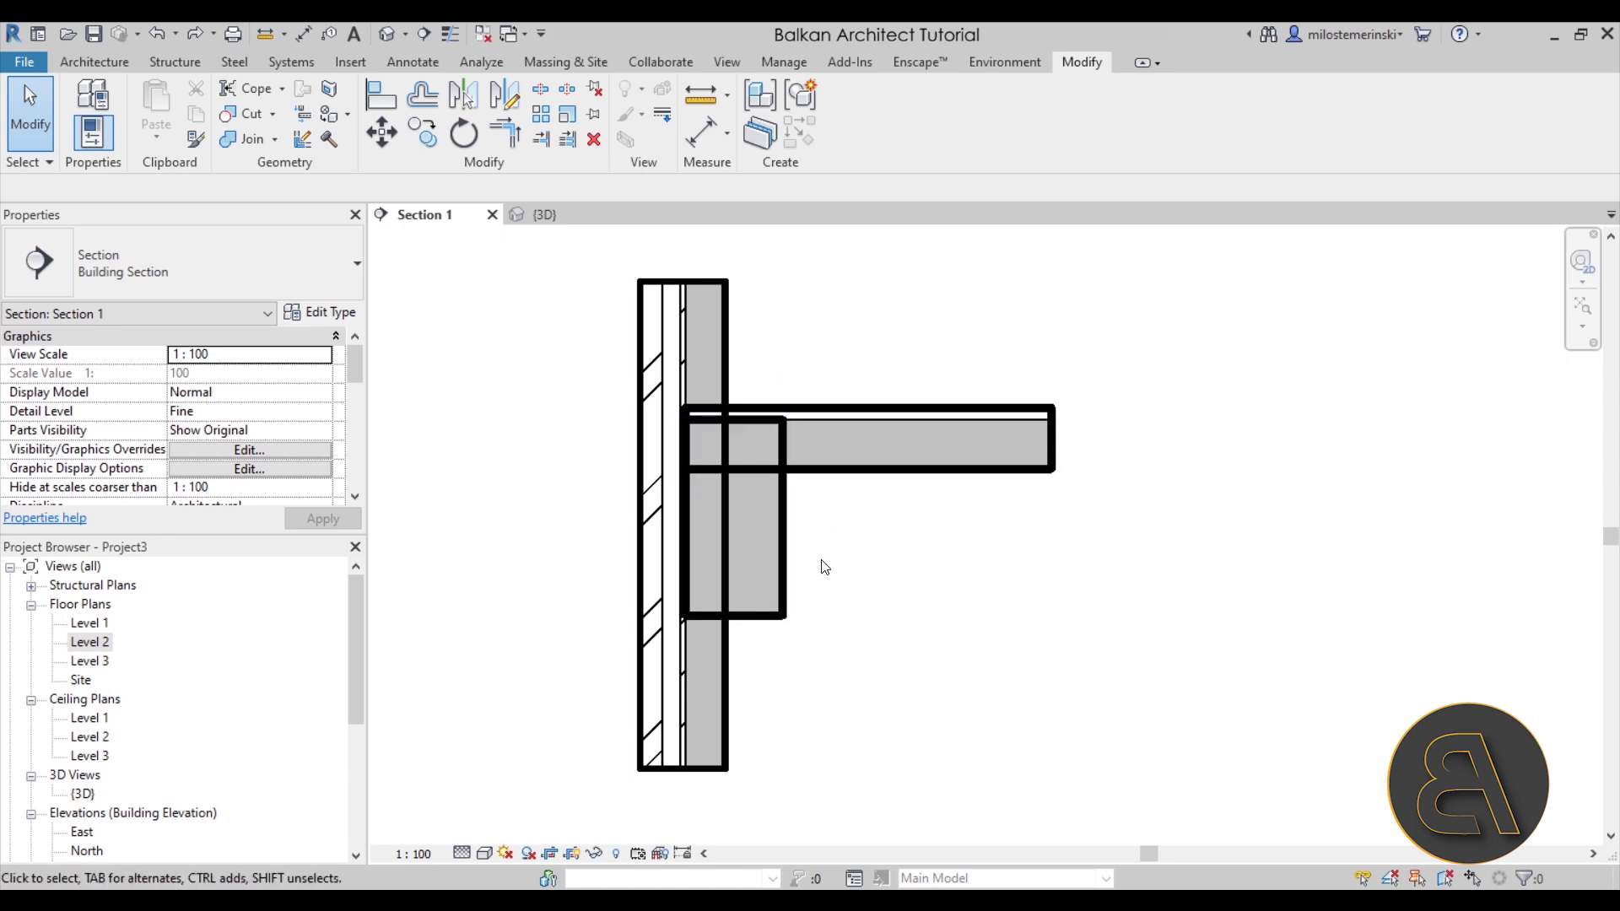
- Return to the 3D view and examine the floor slab's dimension properties, including its area and volume
left_click(529, 212)
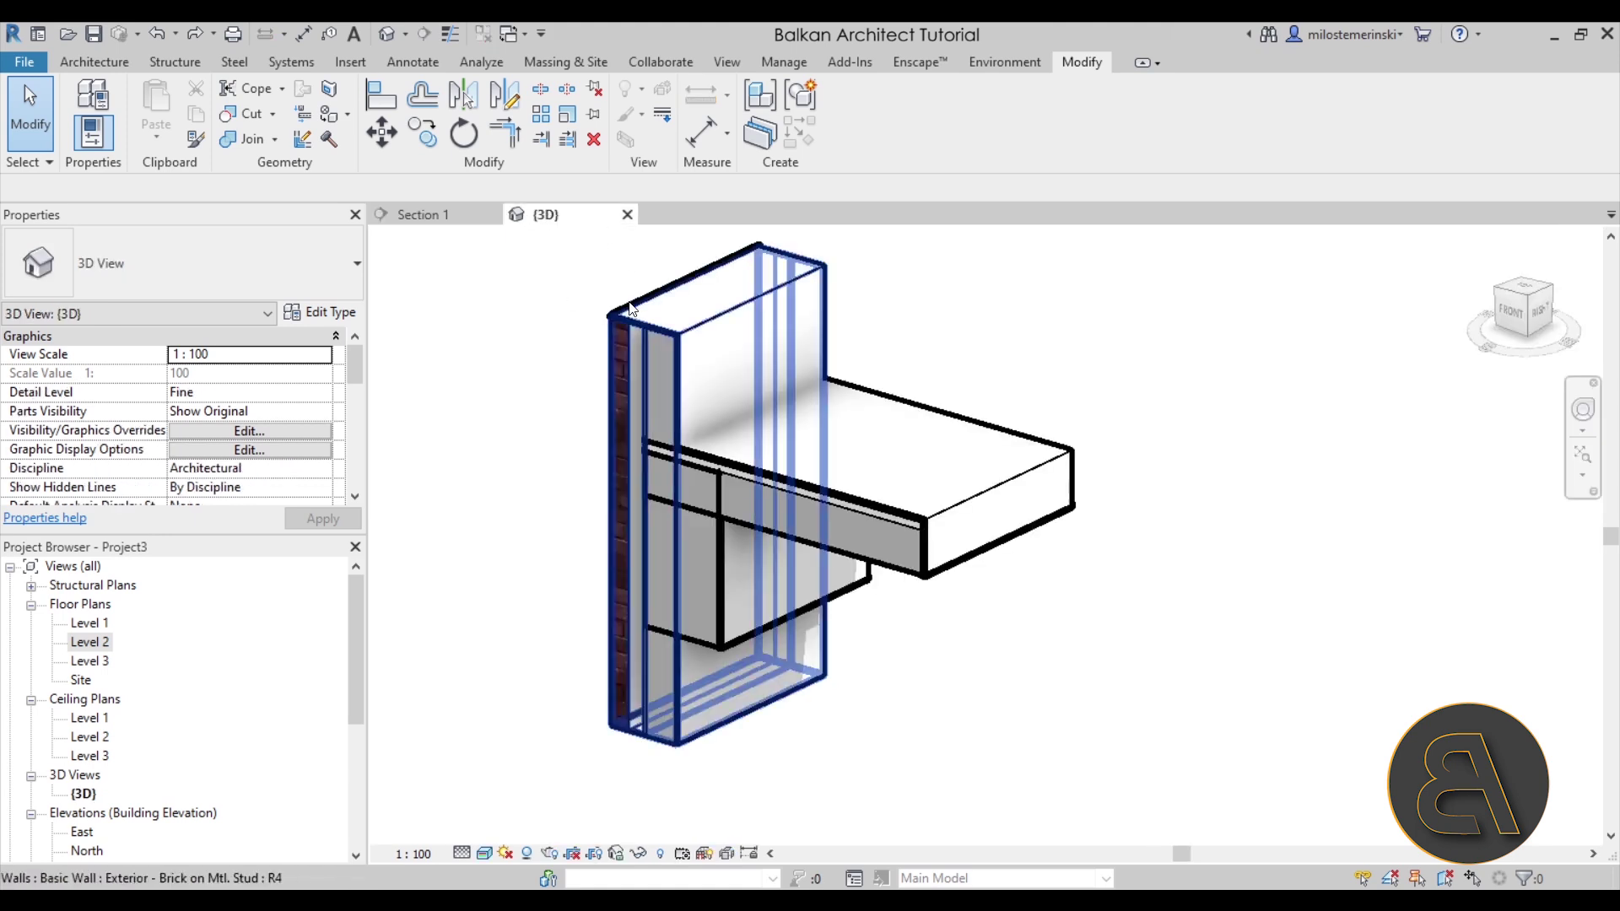
middle_click_drag(538, 387, 572, 398)
middle_click_drag(615, 458, 637, 452)
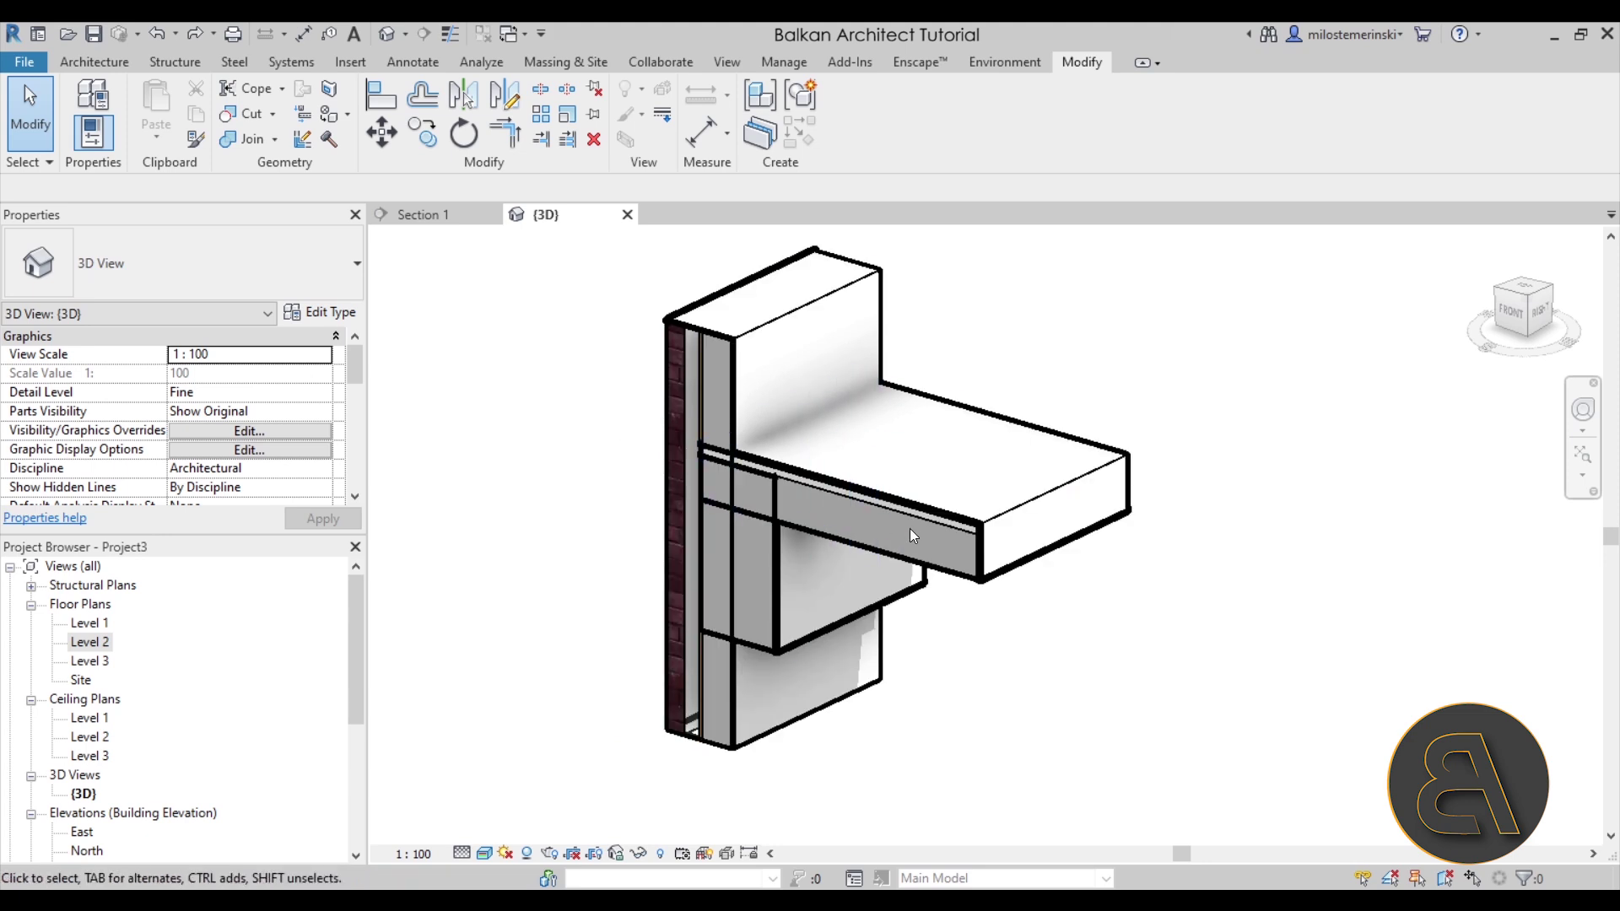
left_click(909, 501)
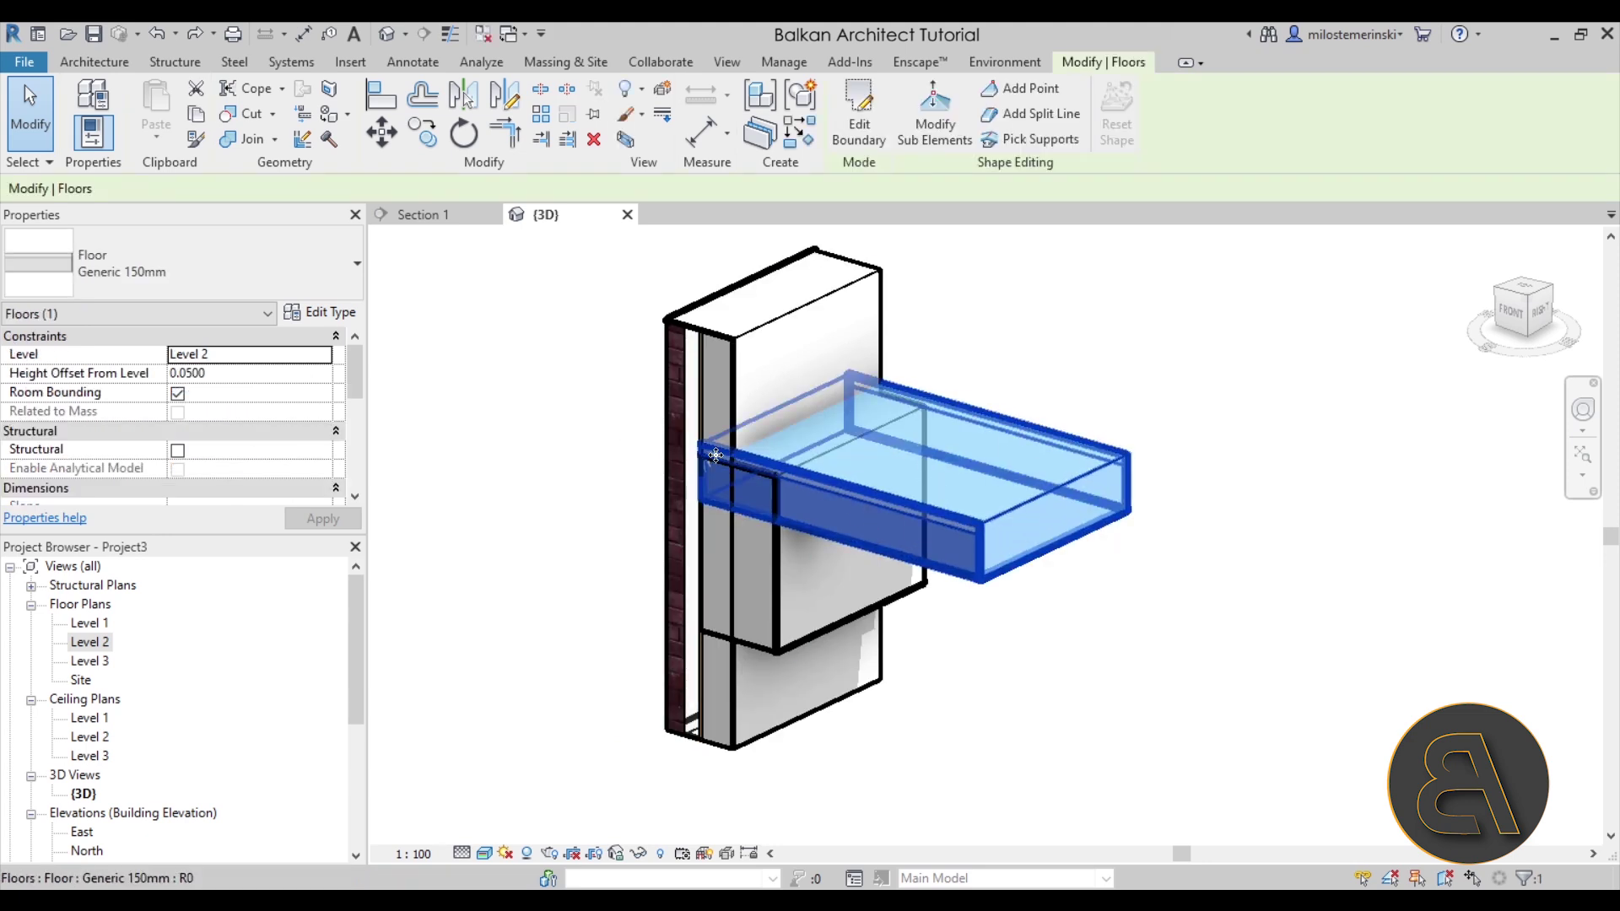
scroll(169, 396, "down", 5)
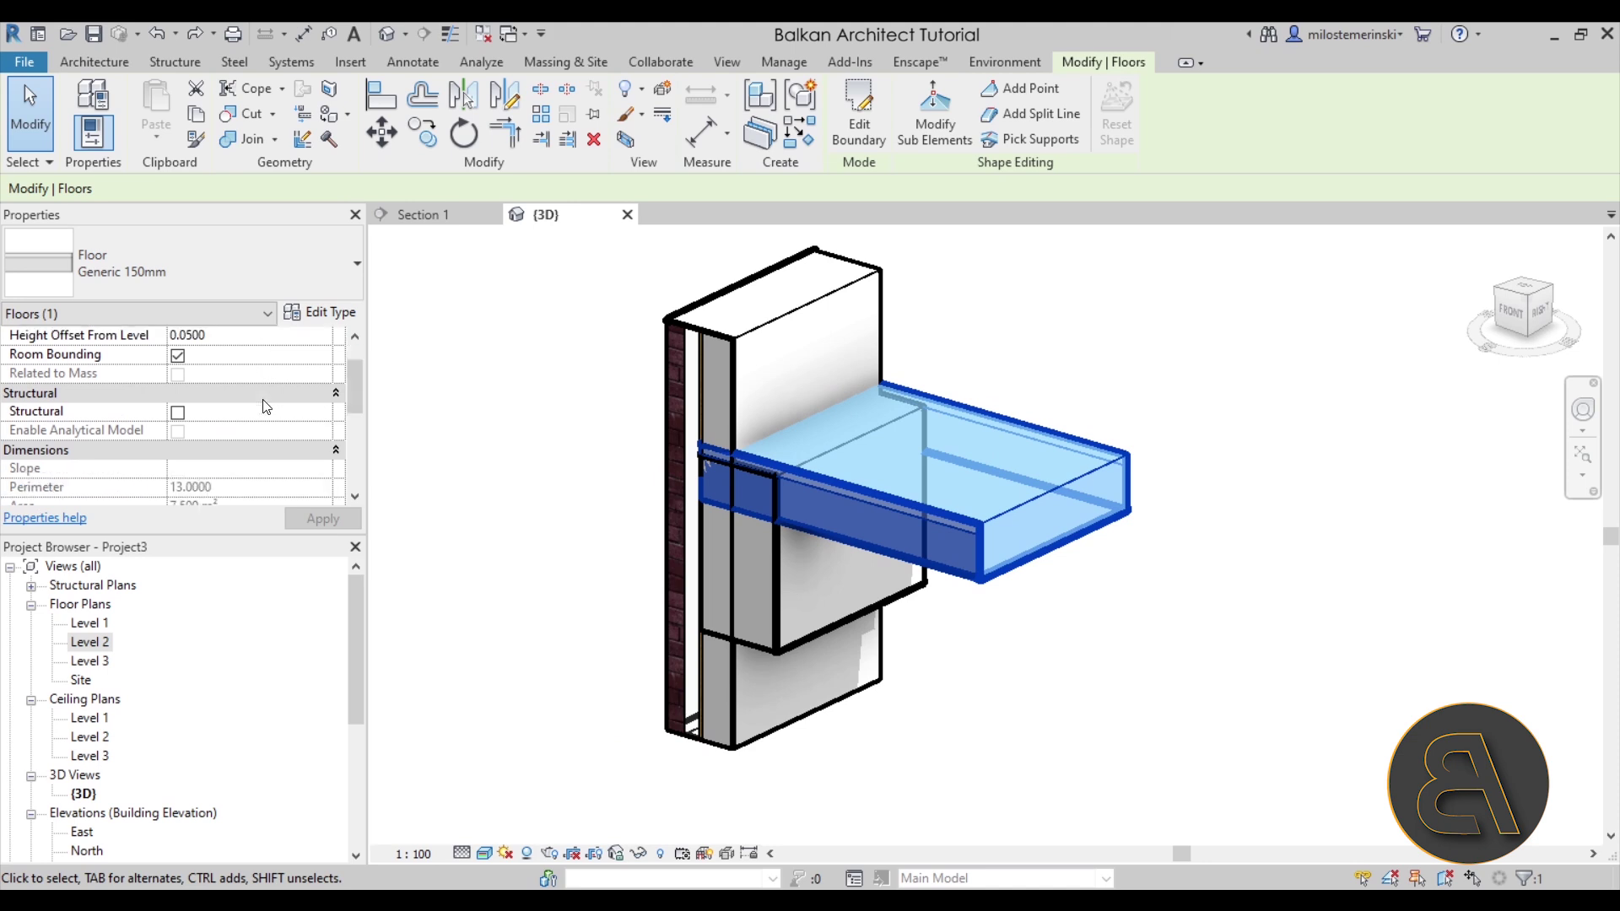
scroll(76, 378, "up", 2)
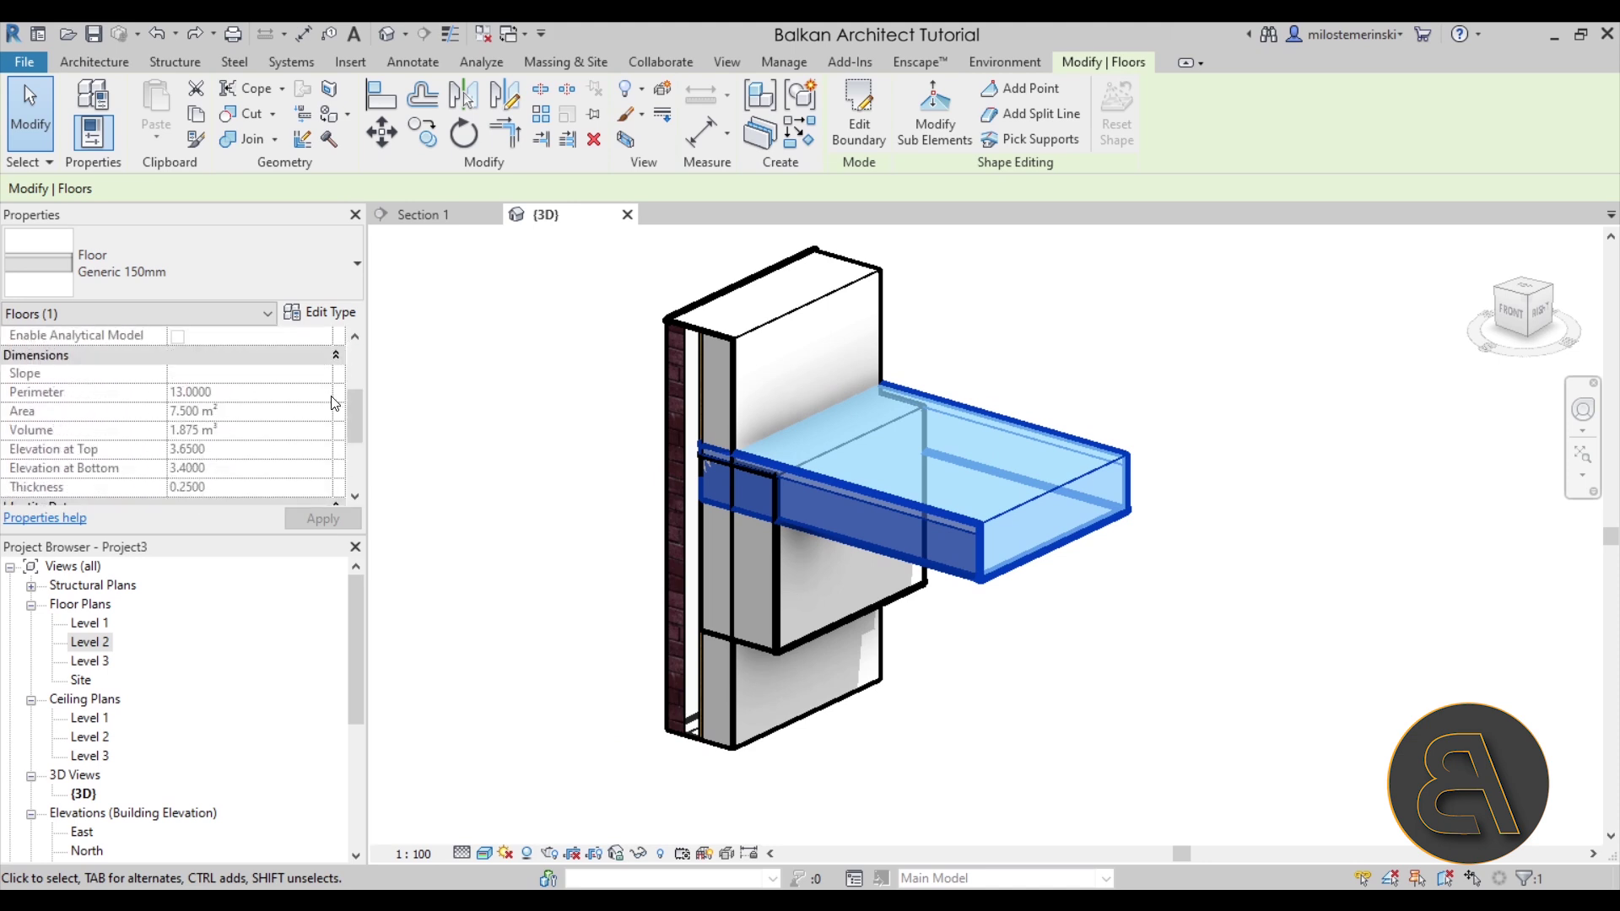
scroll(105, 401, "down", 1)
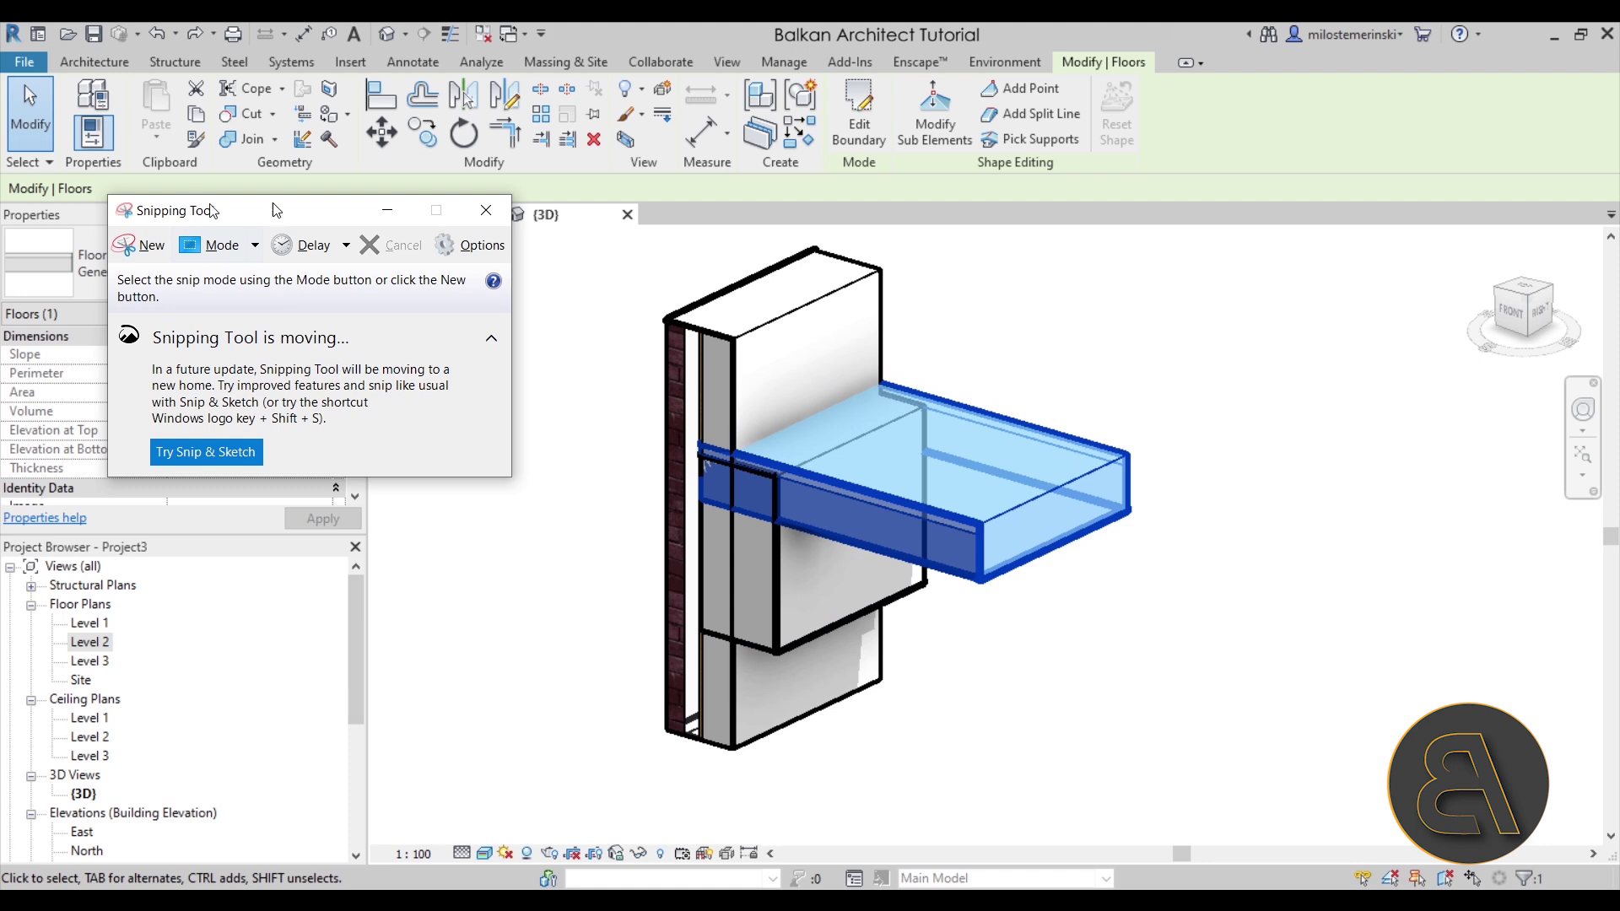
- Capture the selected floor's properties with the Snipping Tool and highlight the Volume row in the snip
left_click_drag(191, 226, 751, 215)
left_click(697, 235)
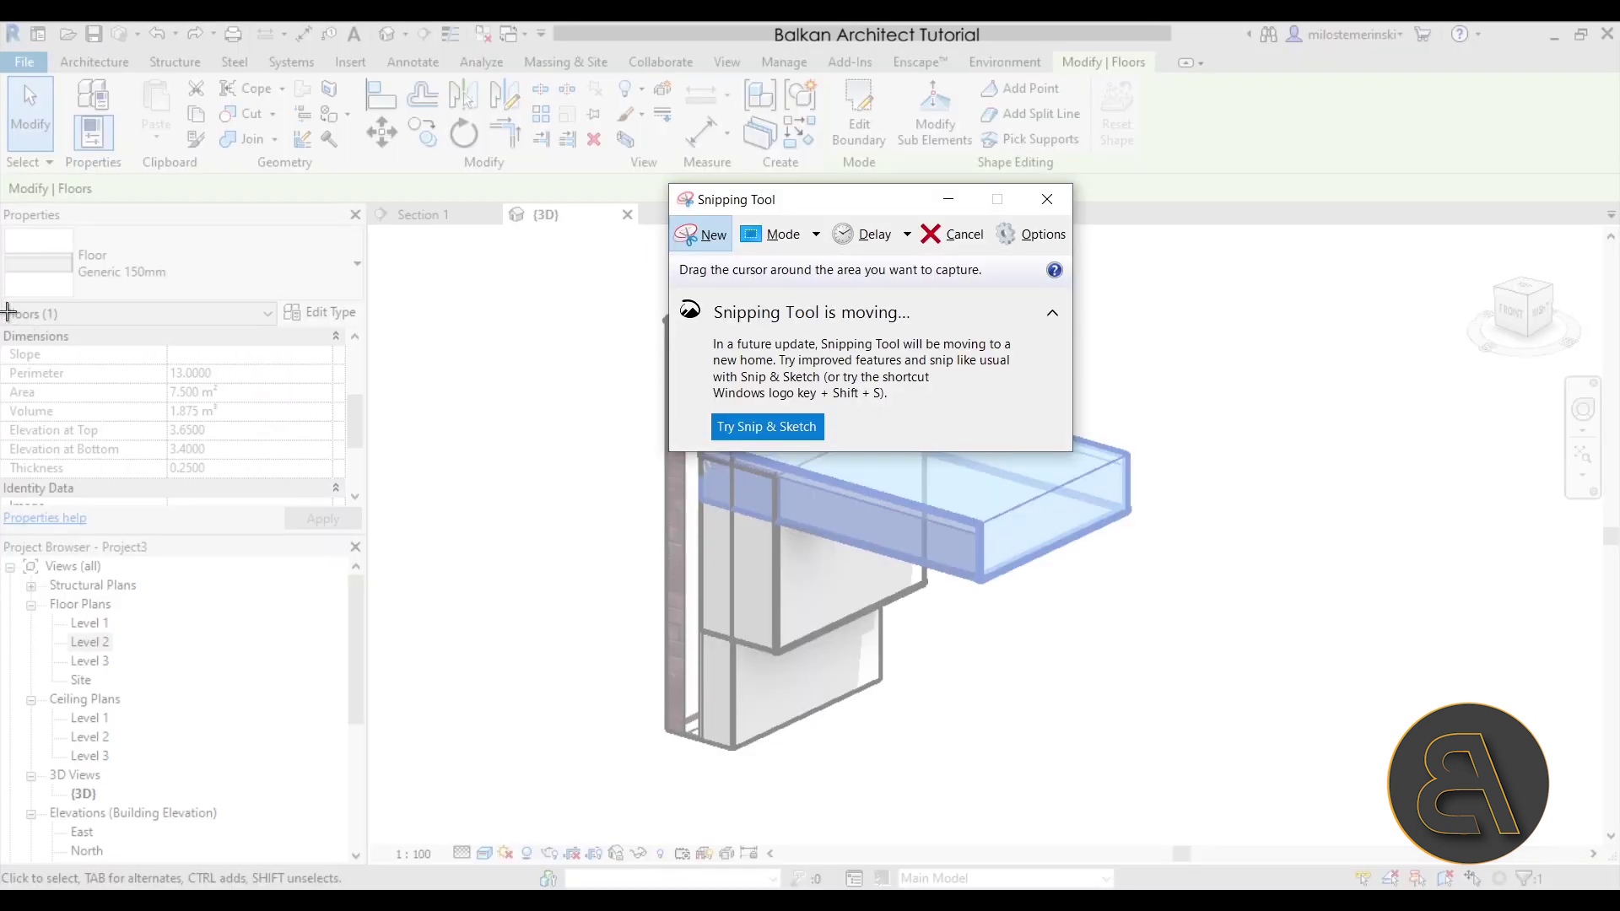
left_click_drag(7, 210, 369, 535)
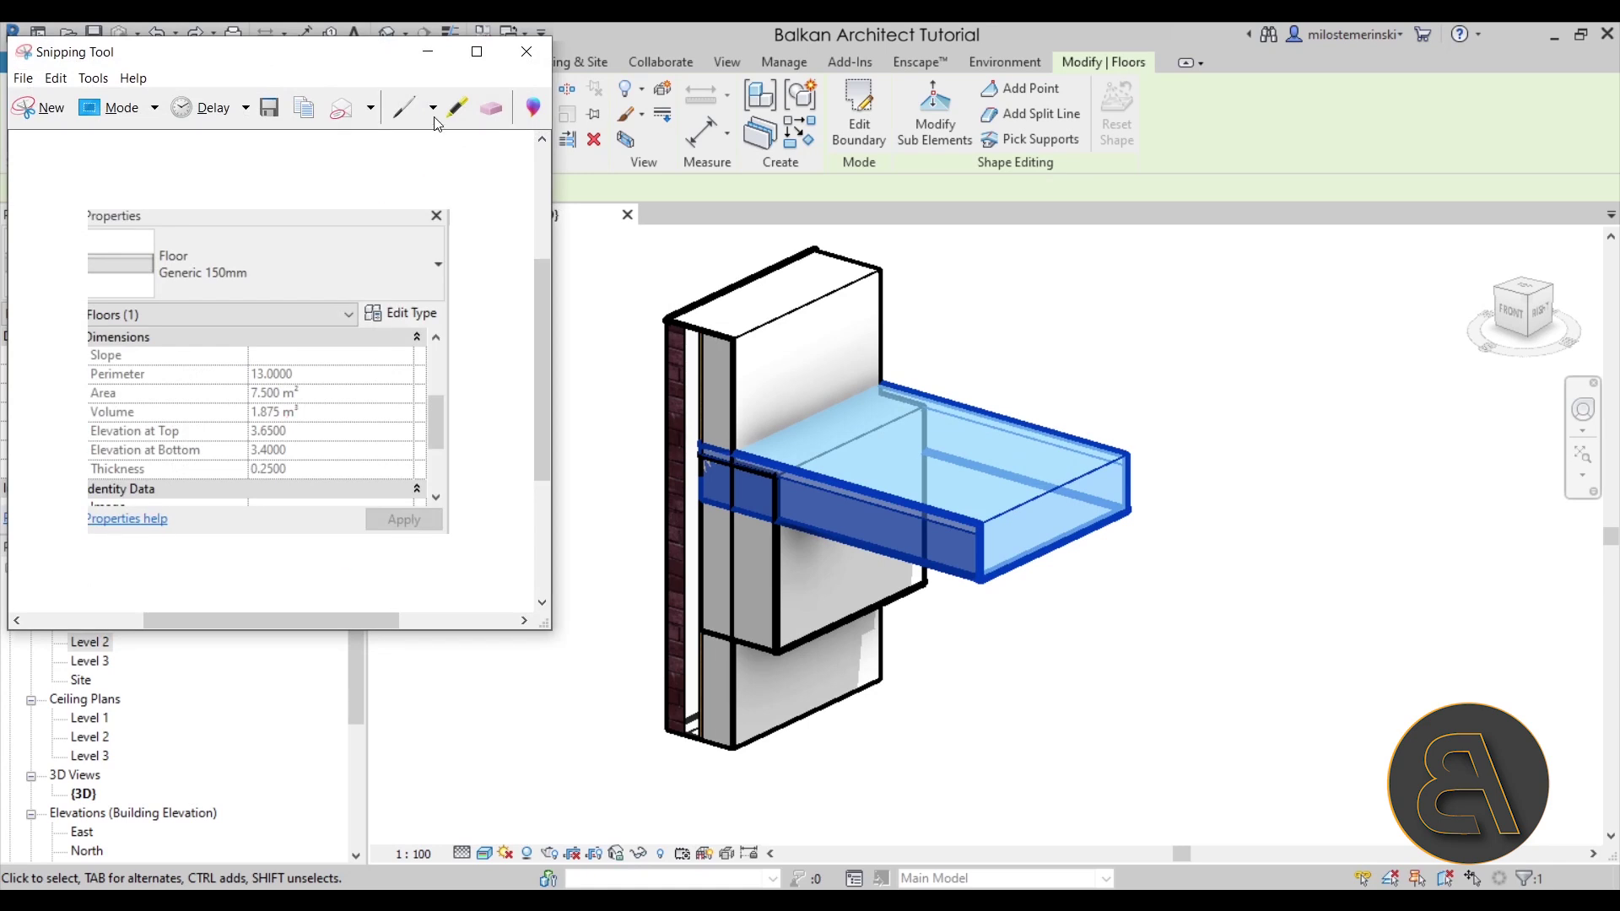
left_click(457, 107)
left_click_drag(85, 411, 329, 411)
mouse_move(321, 68)
left_mouse_down()
mouse_move(374, 190)
mouse_move(0, 169)
left_mouse_up()
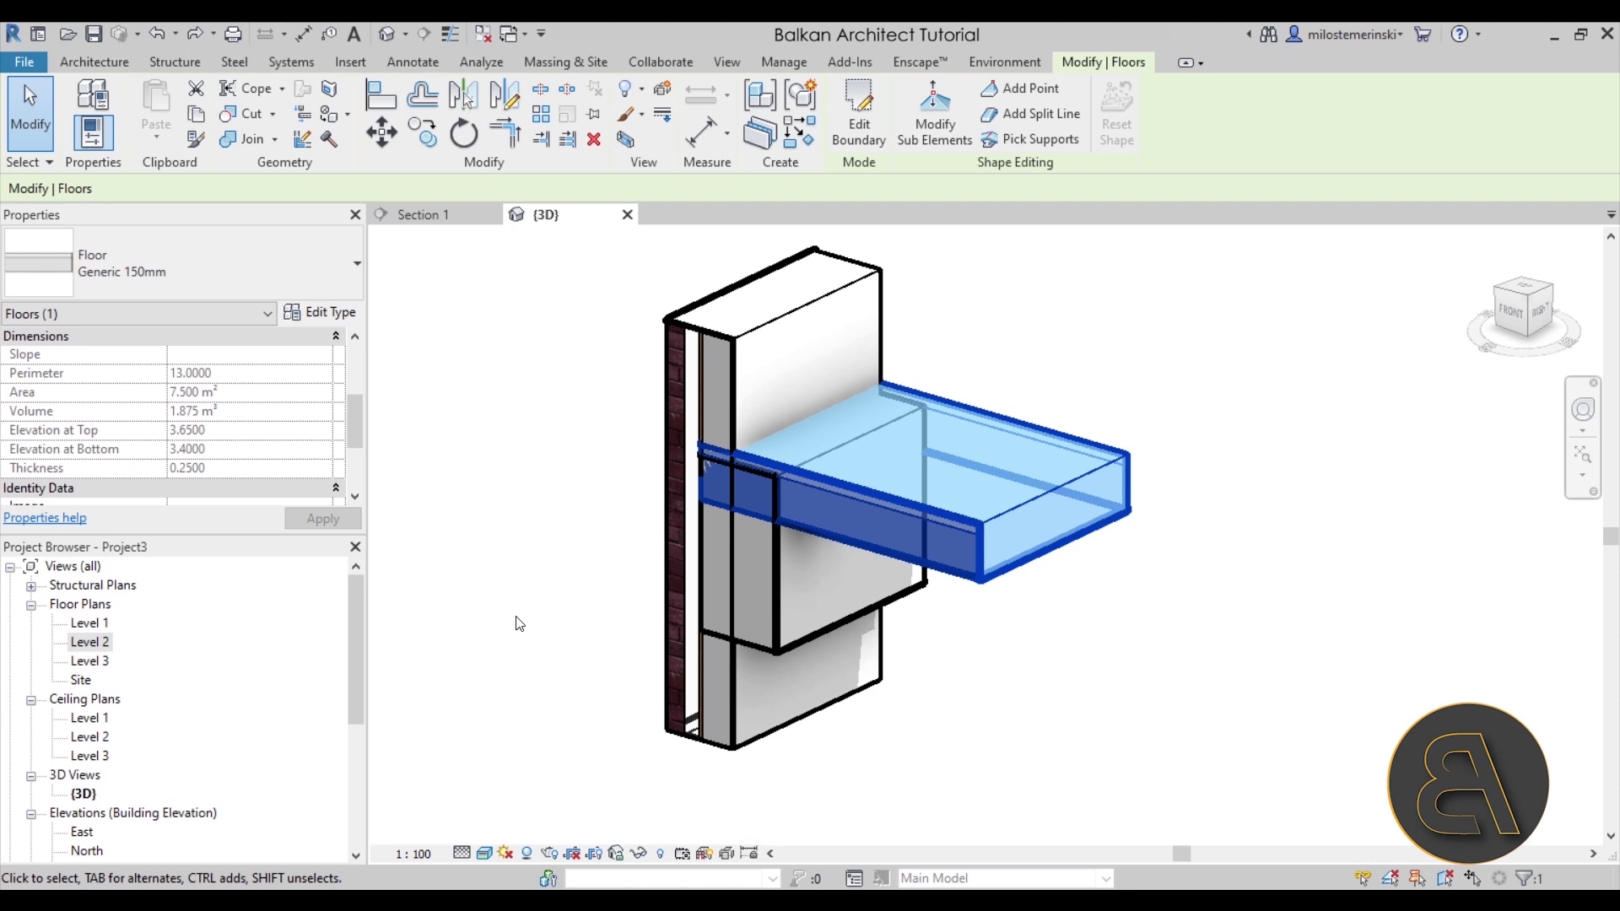
- Join the geometry of the brick wall, concrete beam and floor slab with one another in the 3D view
left_click(513, 552)
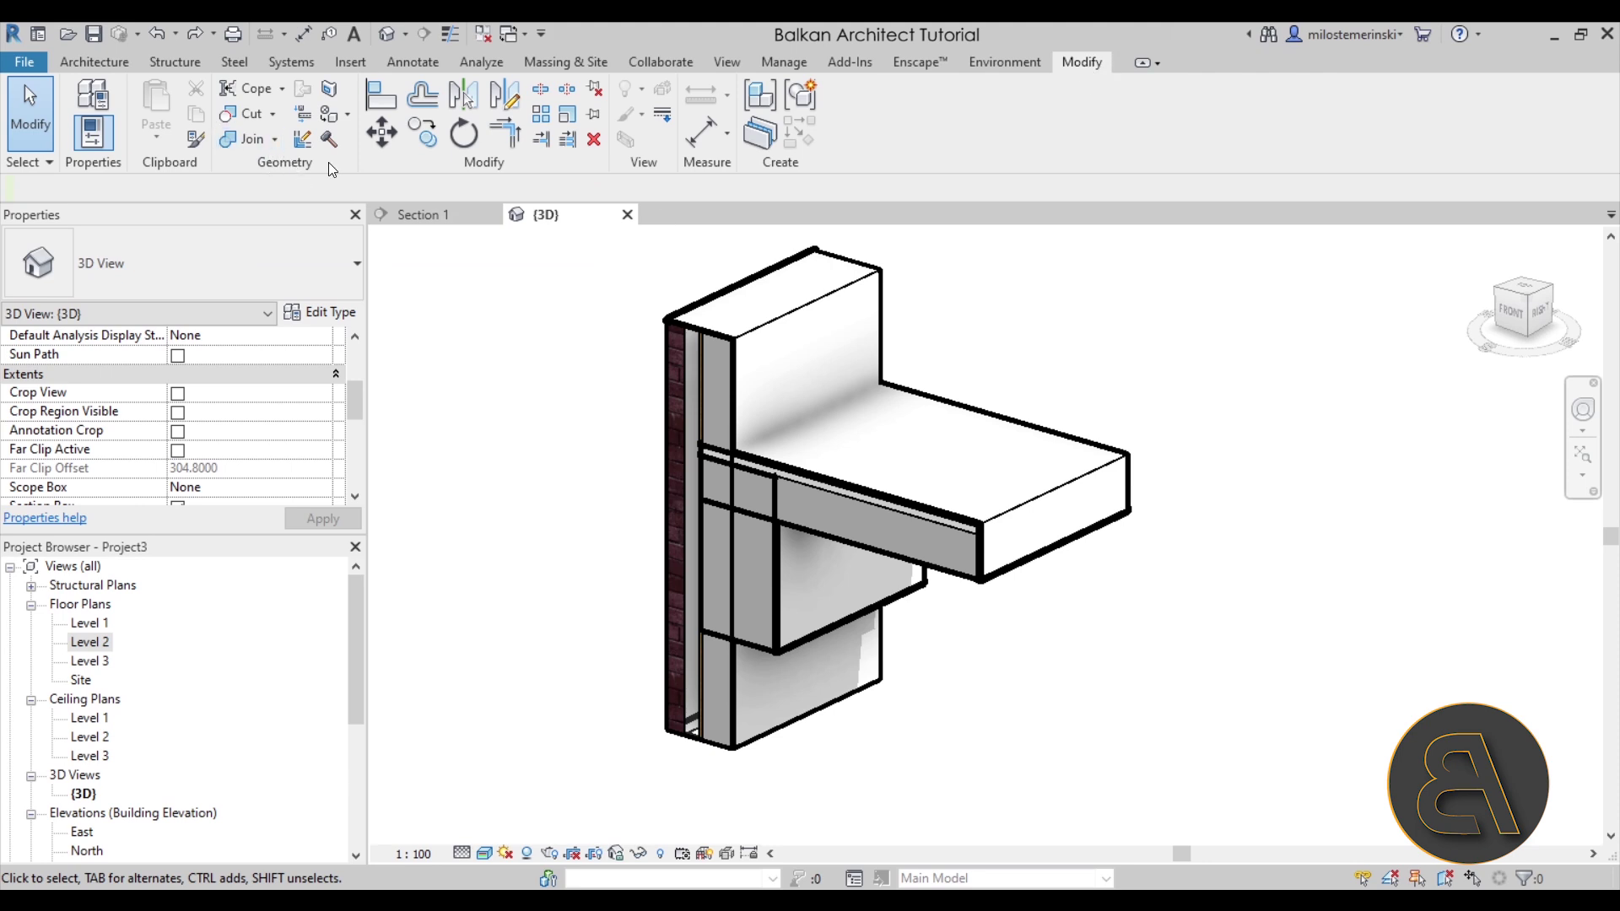
left_click(235, 140)
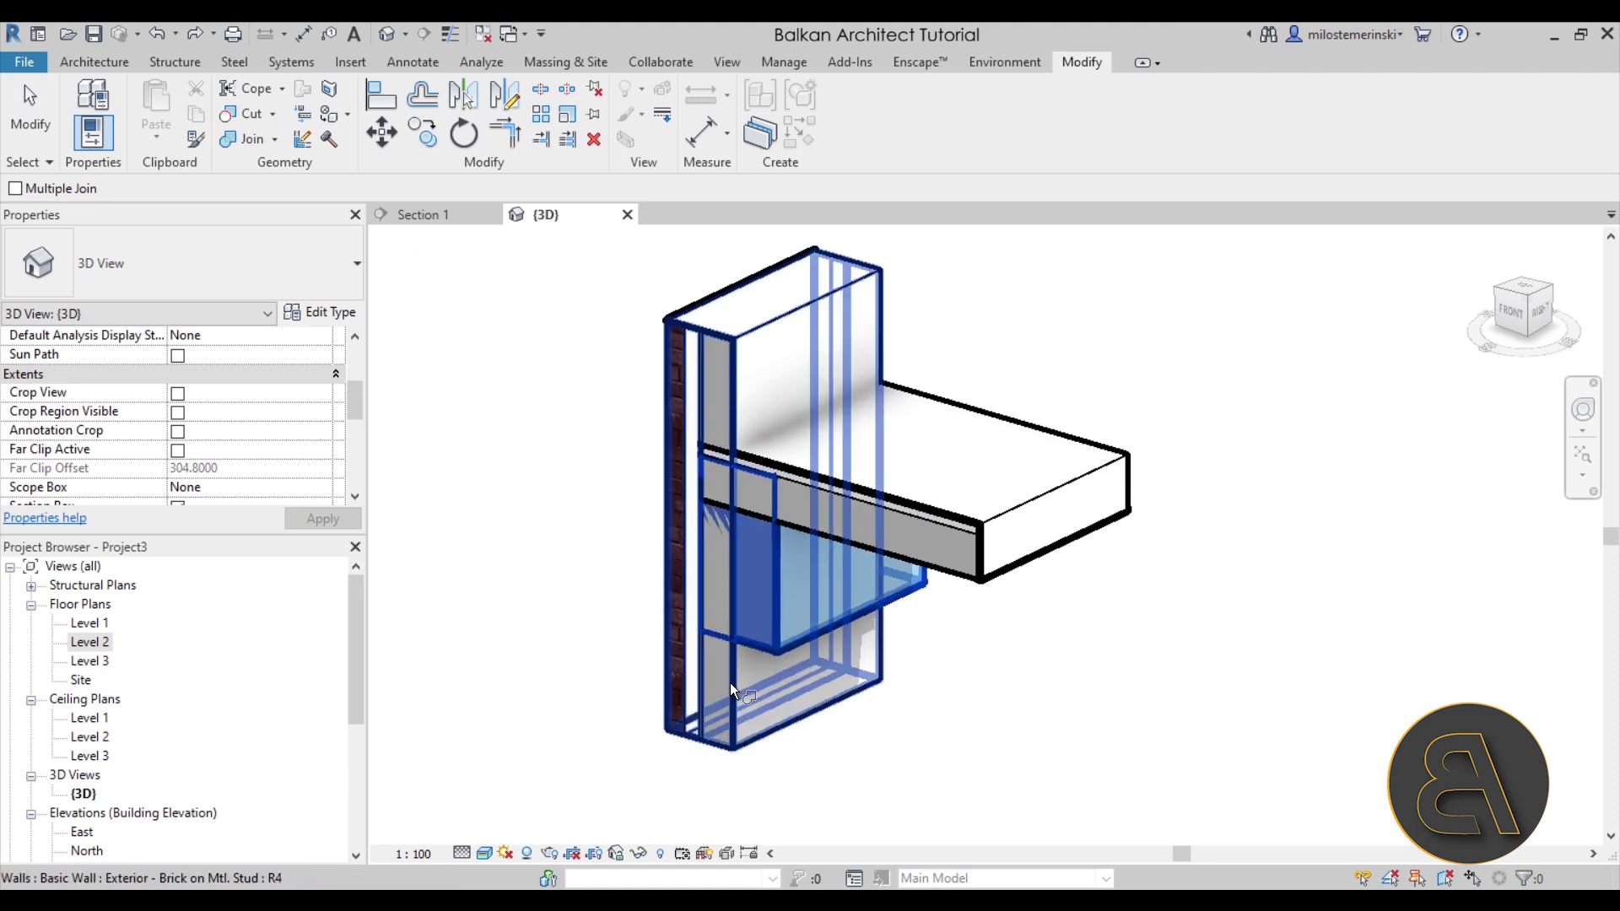
left_click(779, 620)
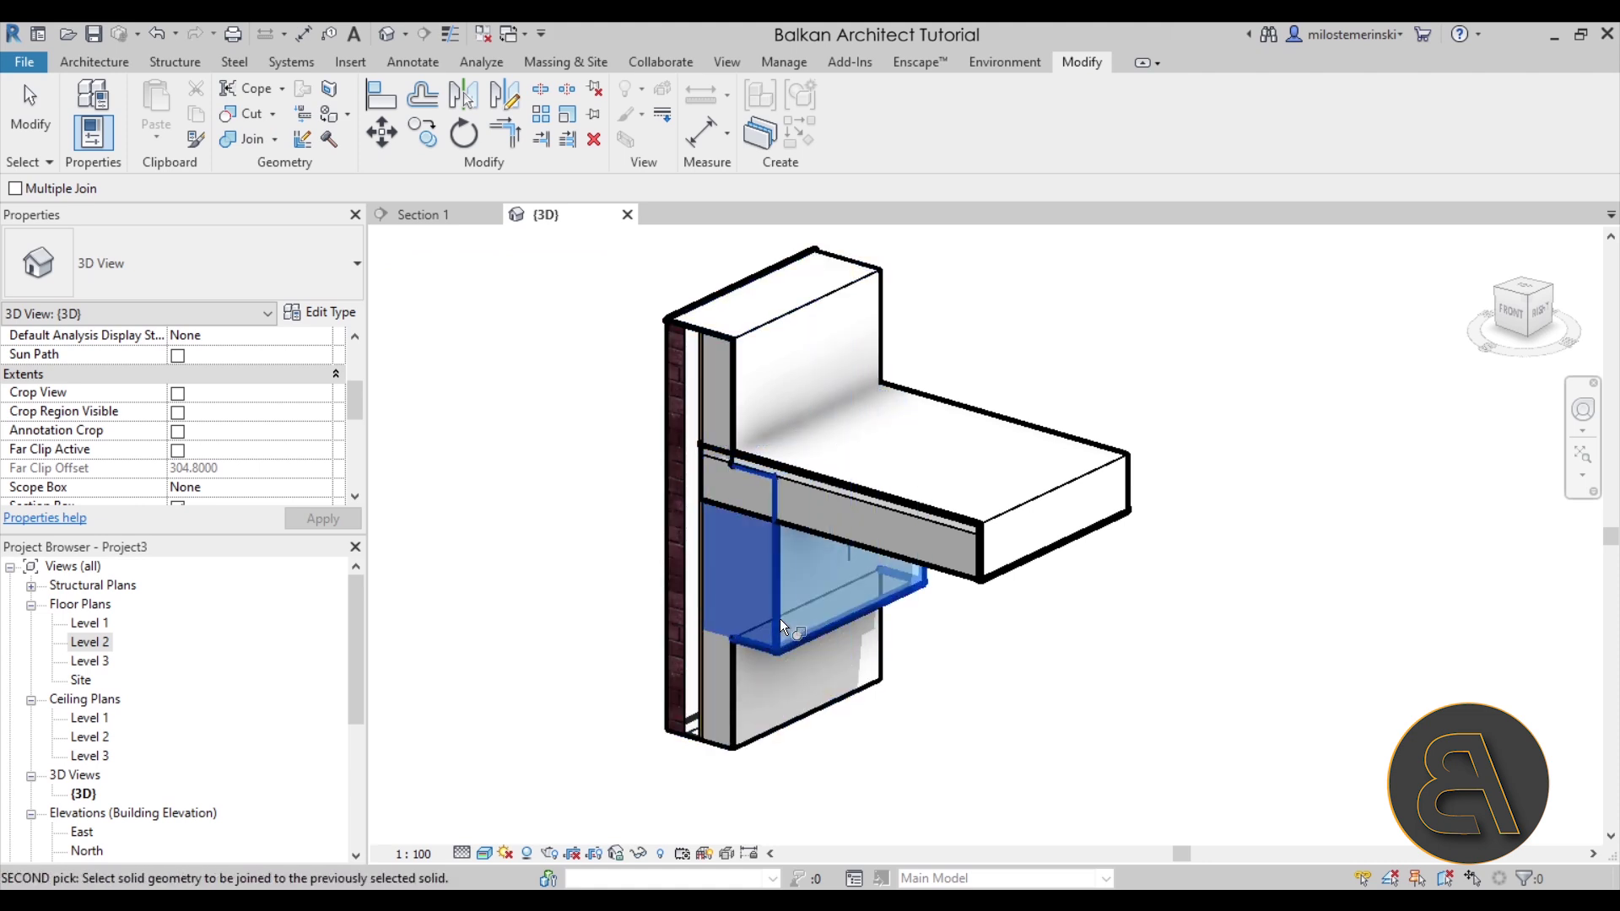
left_click(852, 539)
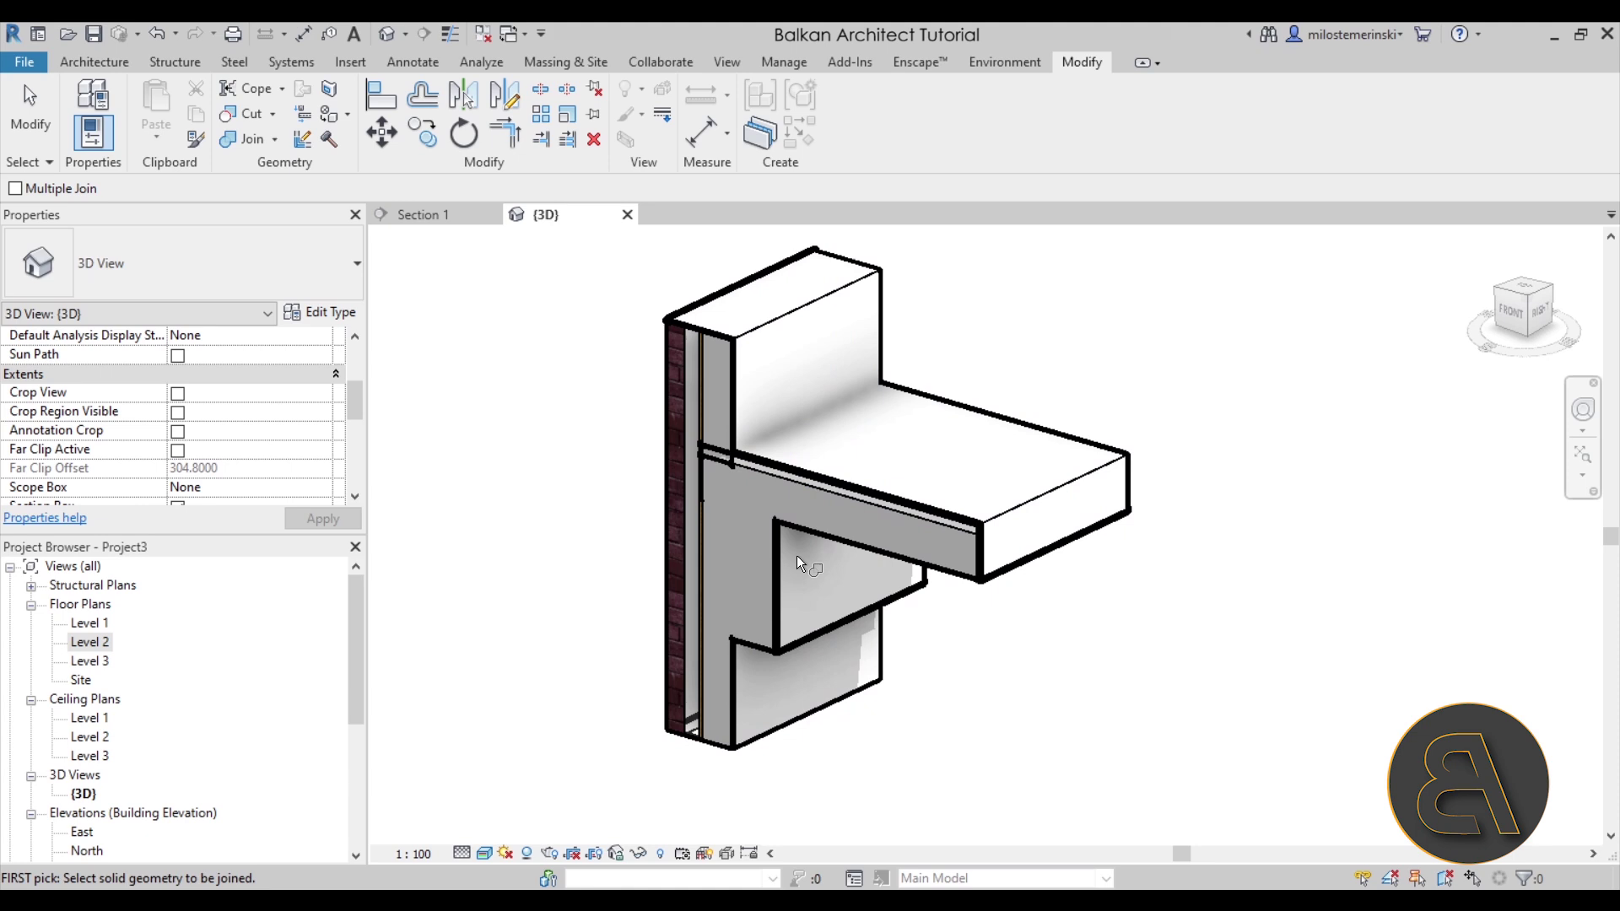
left_click(730, 417)
left_click(772, 464)
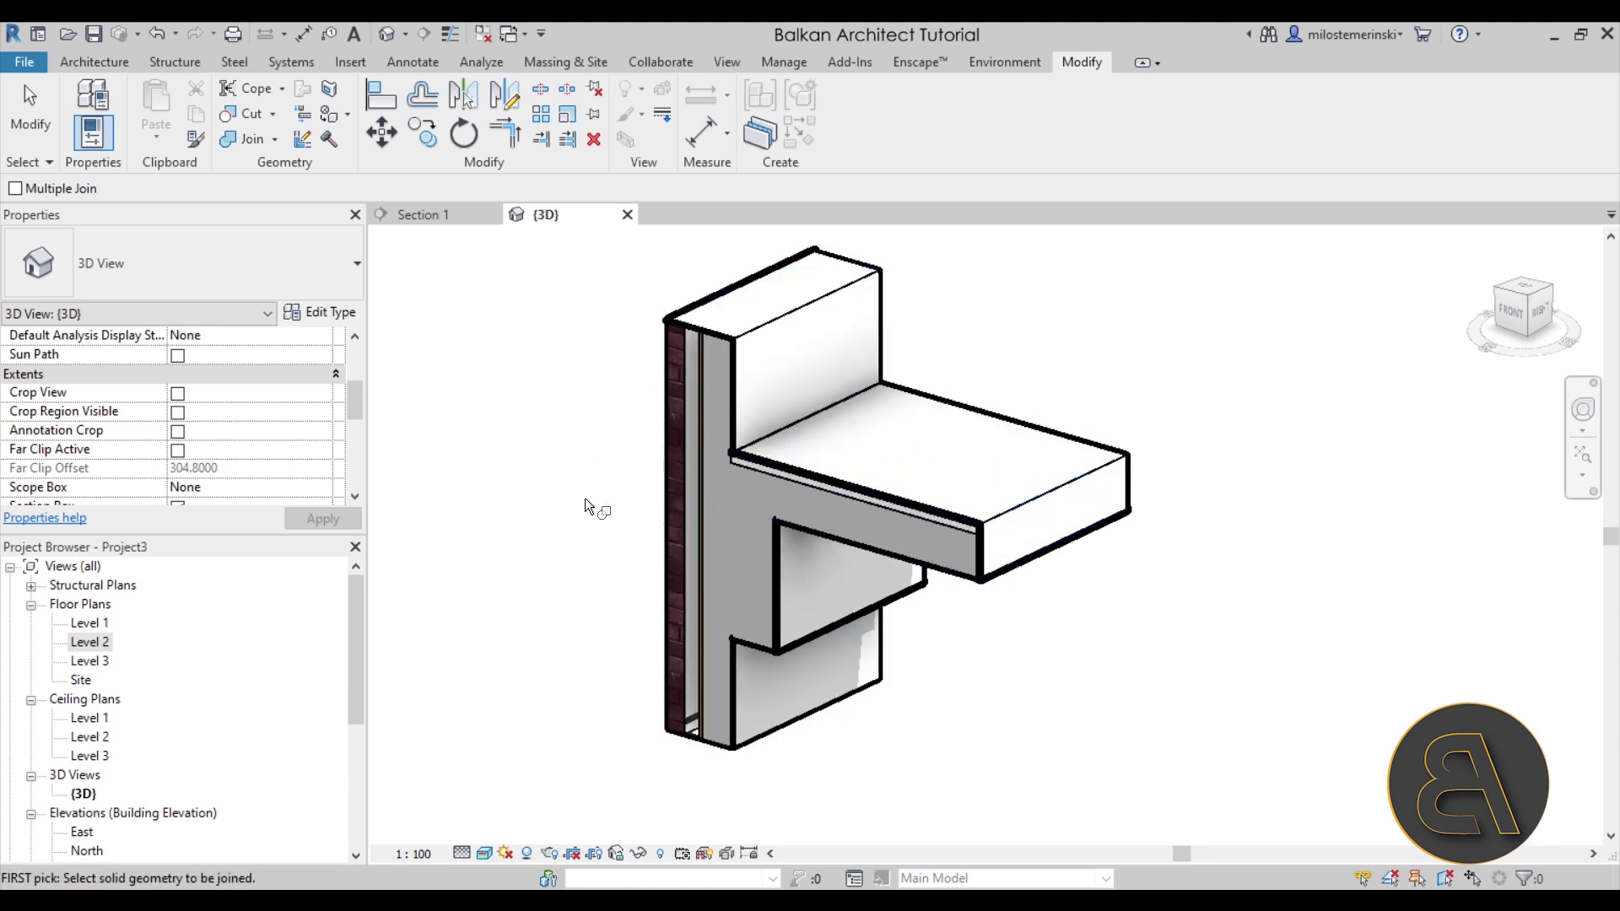
key("Escape")
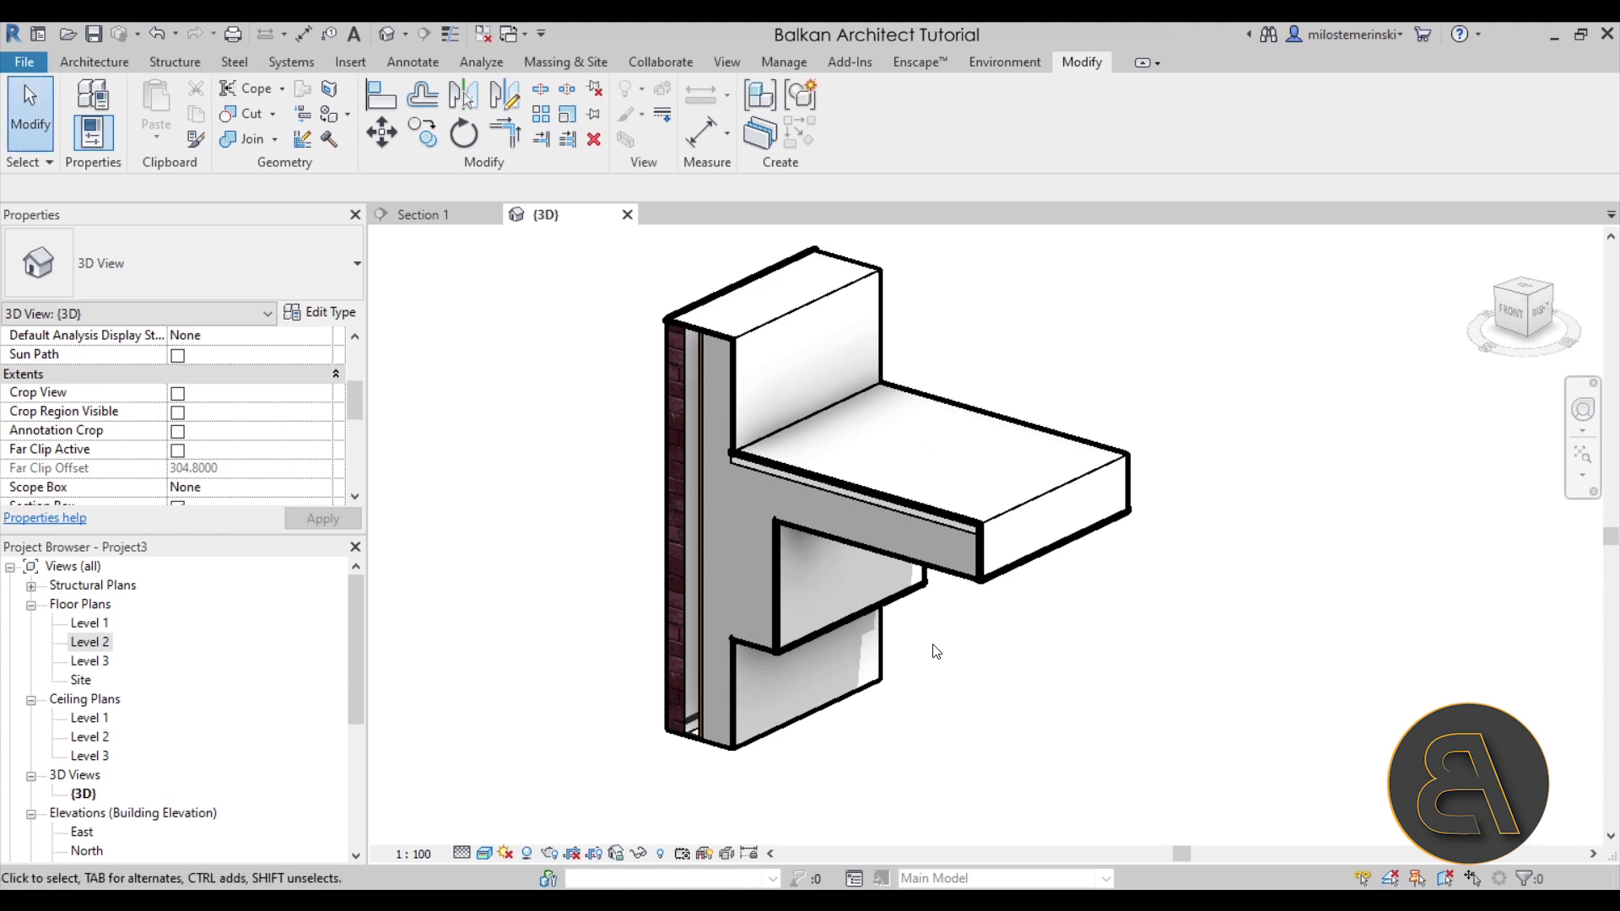
- Compare the joined floor slab's volume with the captured properties and inspect where the slab enters the wall
left_click(955, 584)
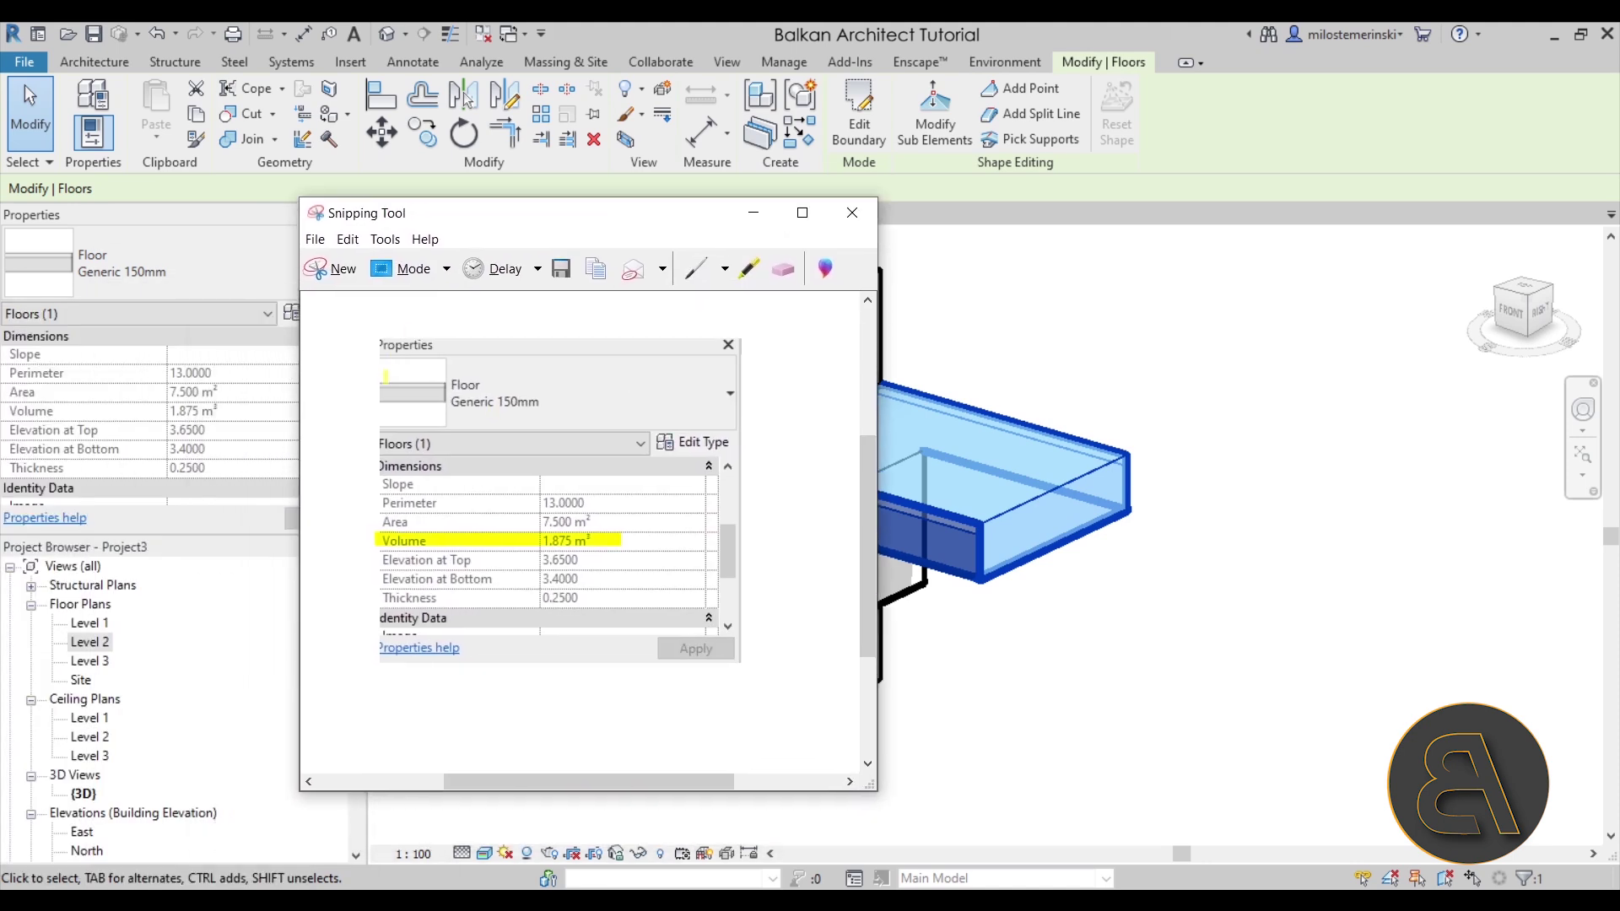
left_click_drag(654, 224, 615, 225)
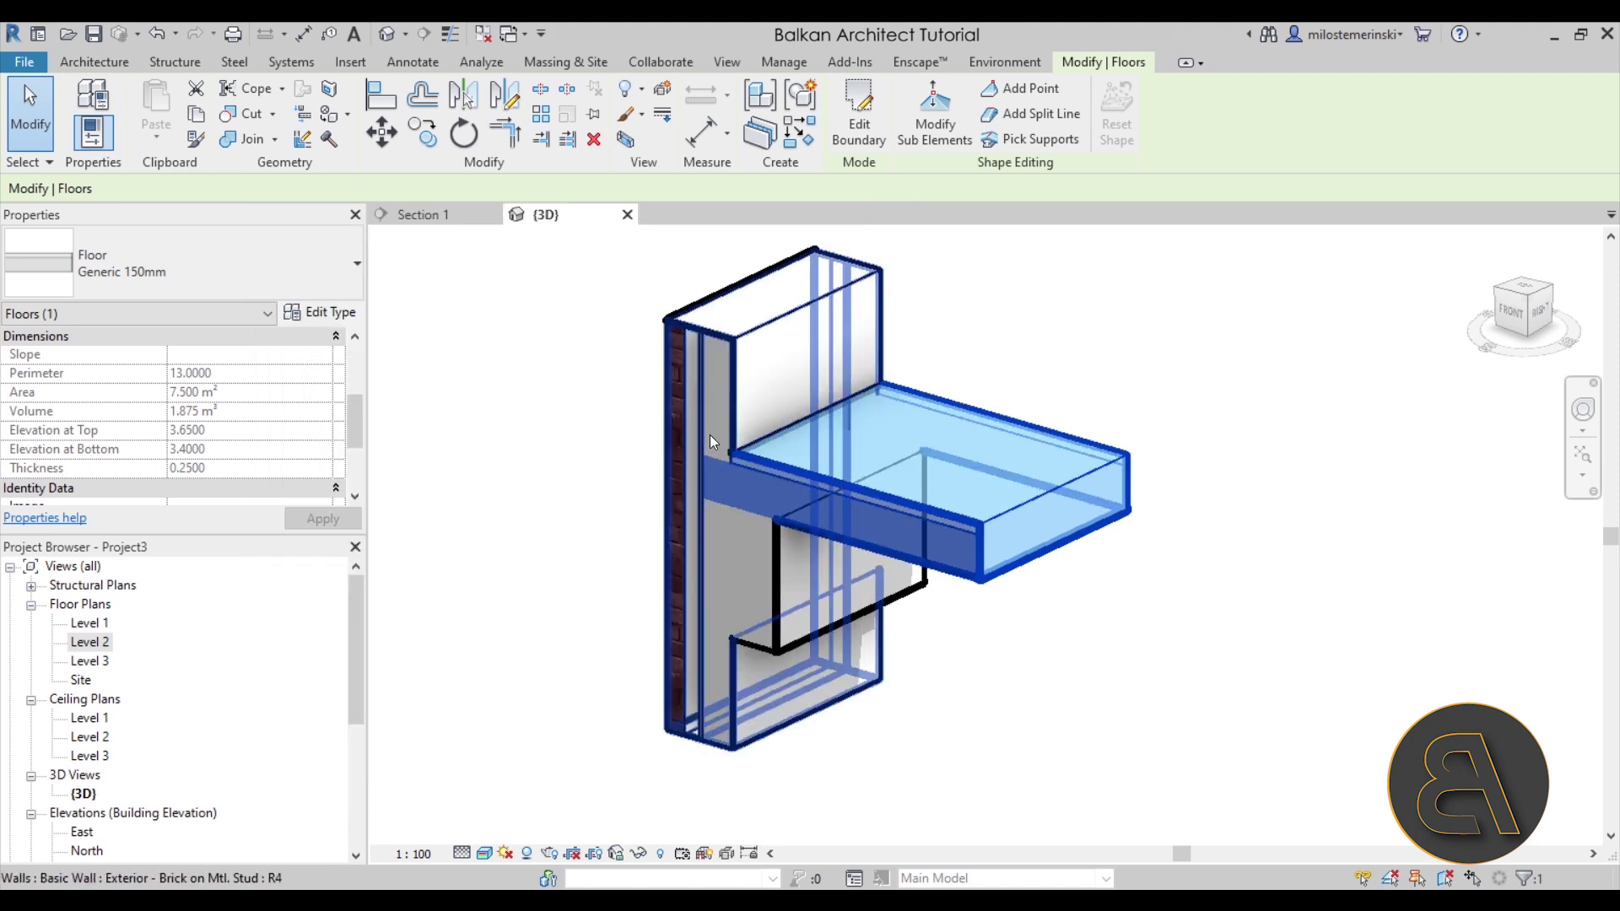
scroll(695, 448, "up", 5)
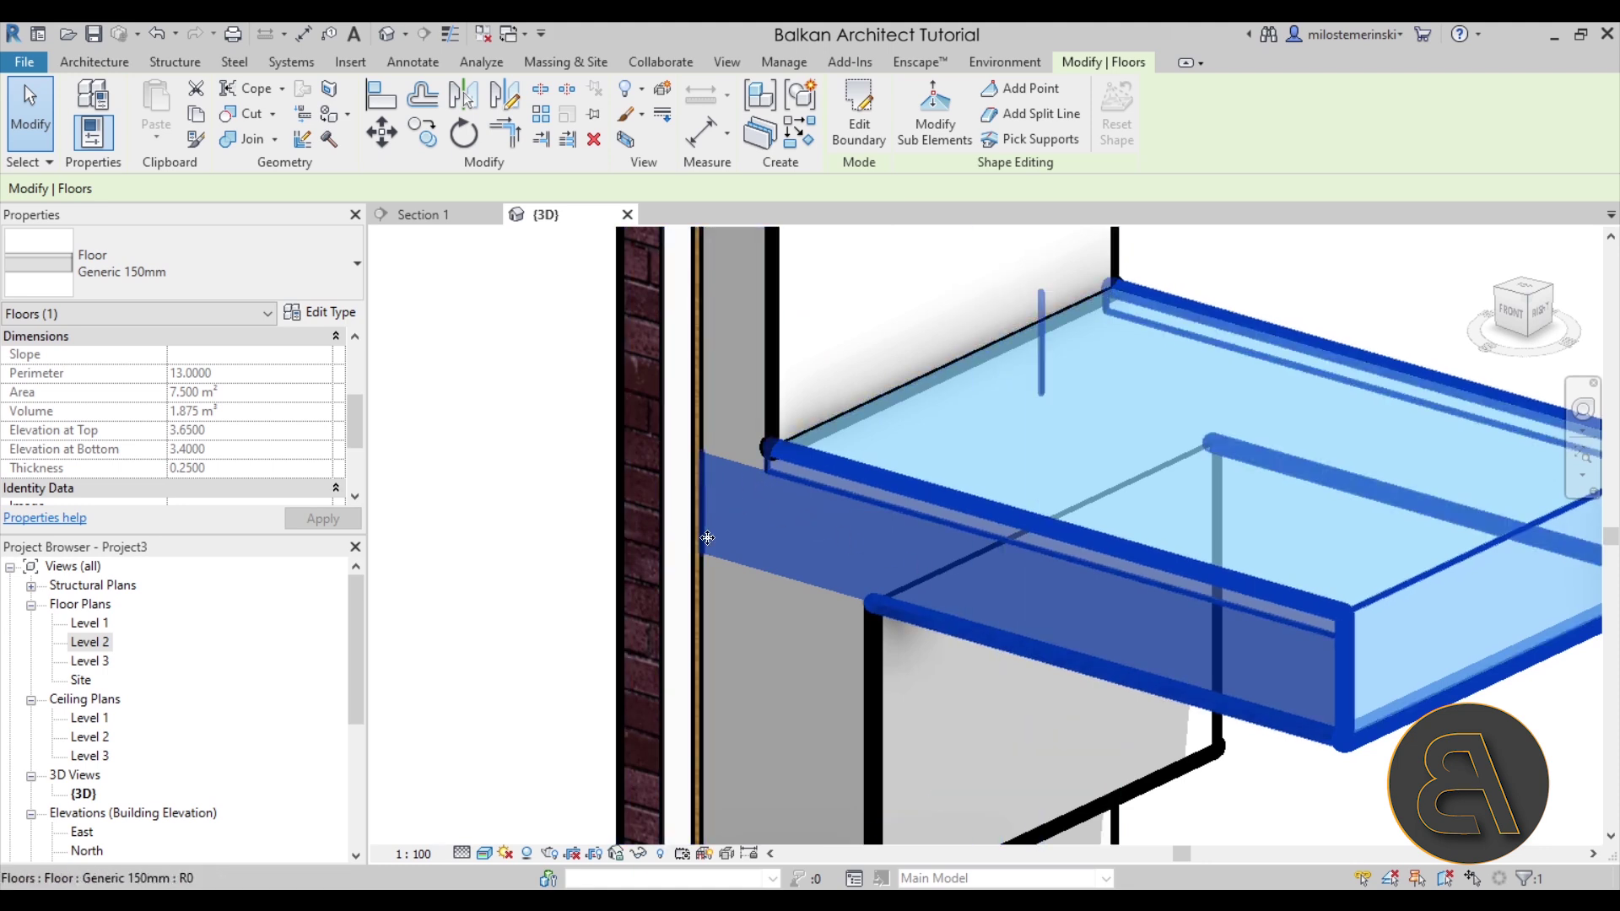
scroll(703, 487, "down", 5)
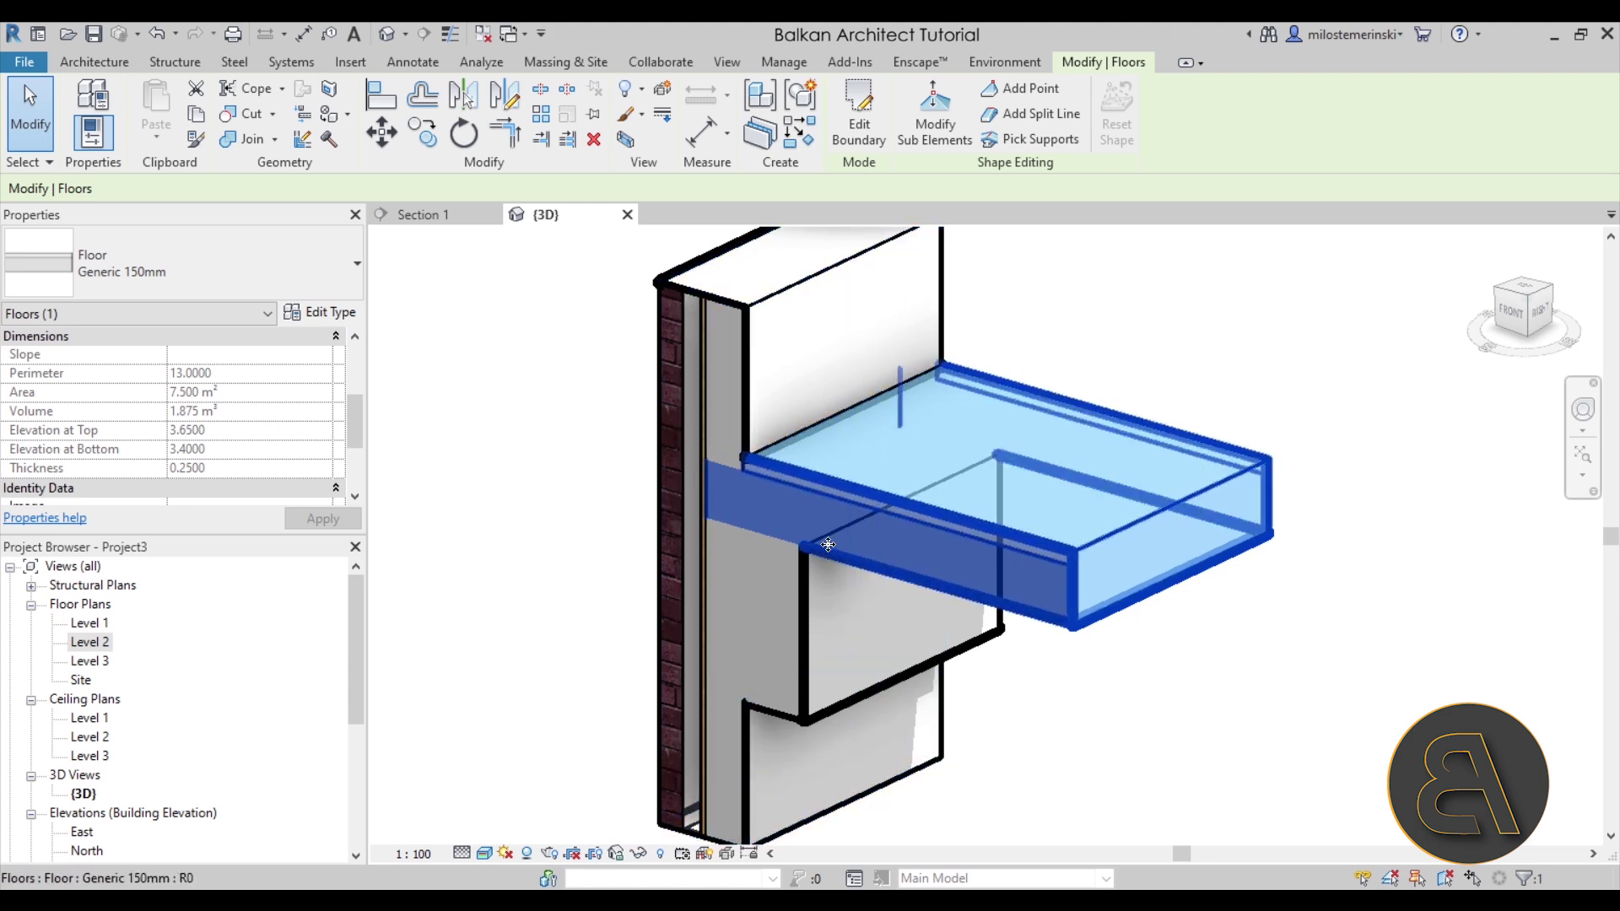
scroll(707, 511, "down", 3)
- Select the beam, the wall and the floor in turn in the 3D view to examine their joined extents
left_click(793, 613)
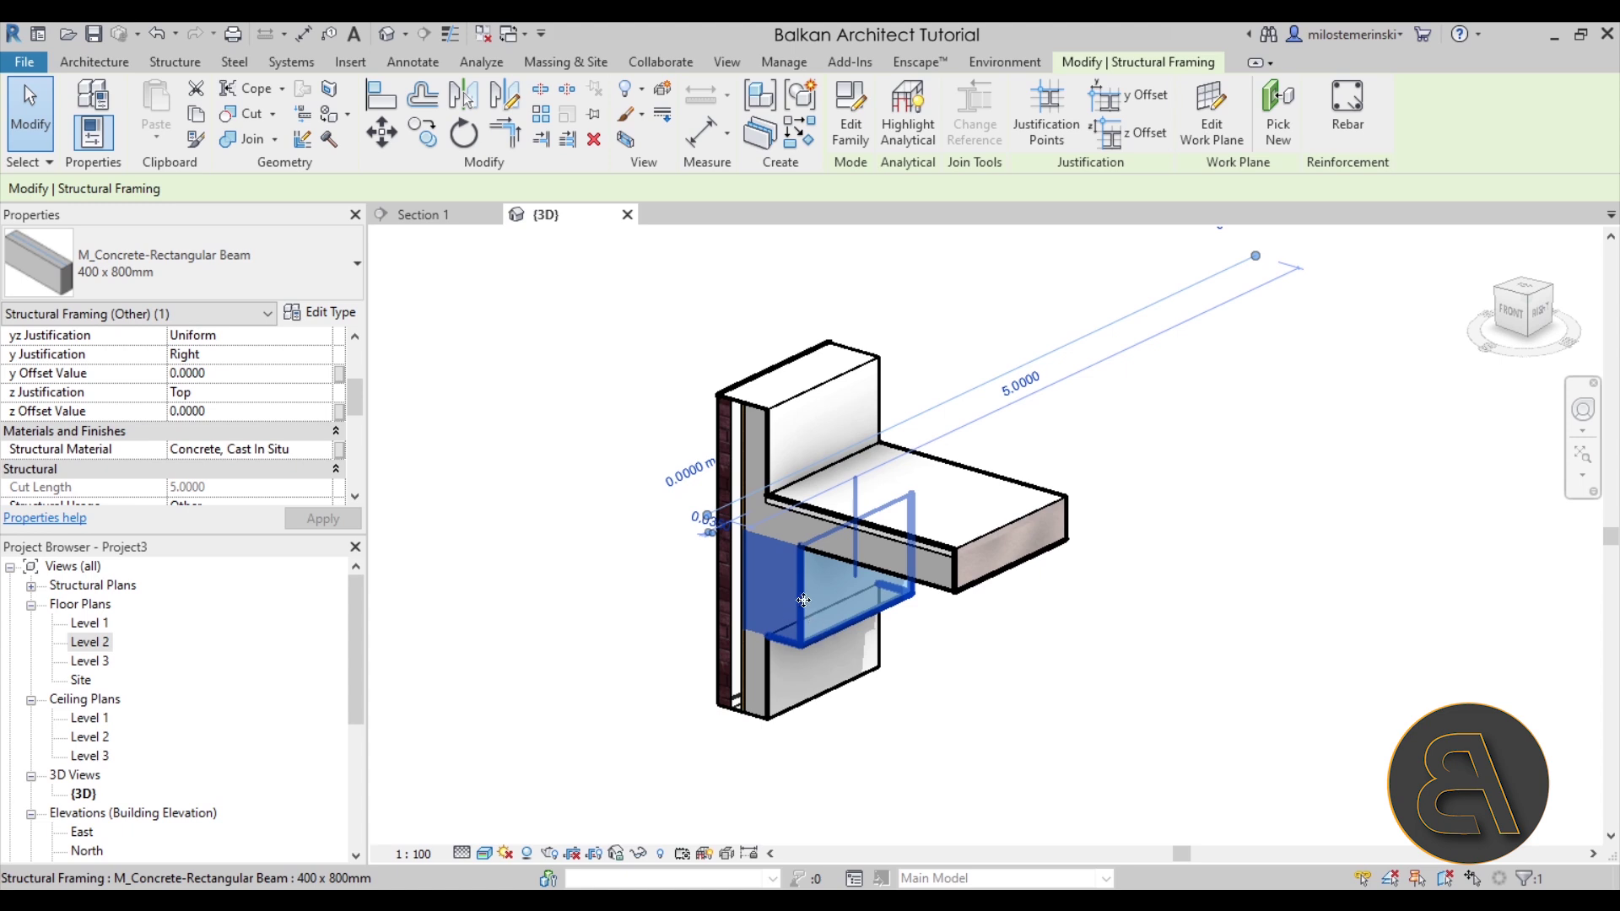
scroll(783, 564, "up", 2)
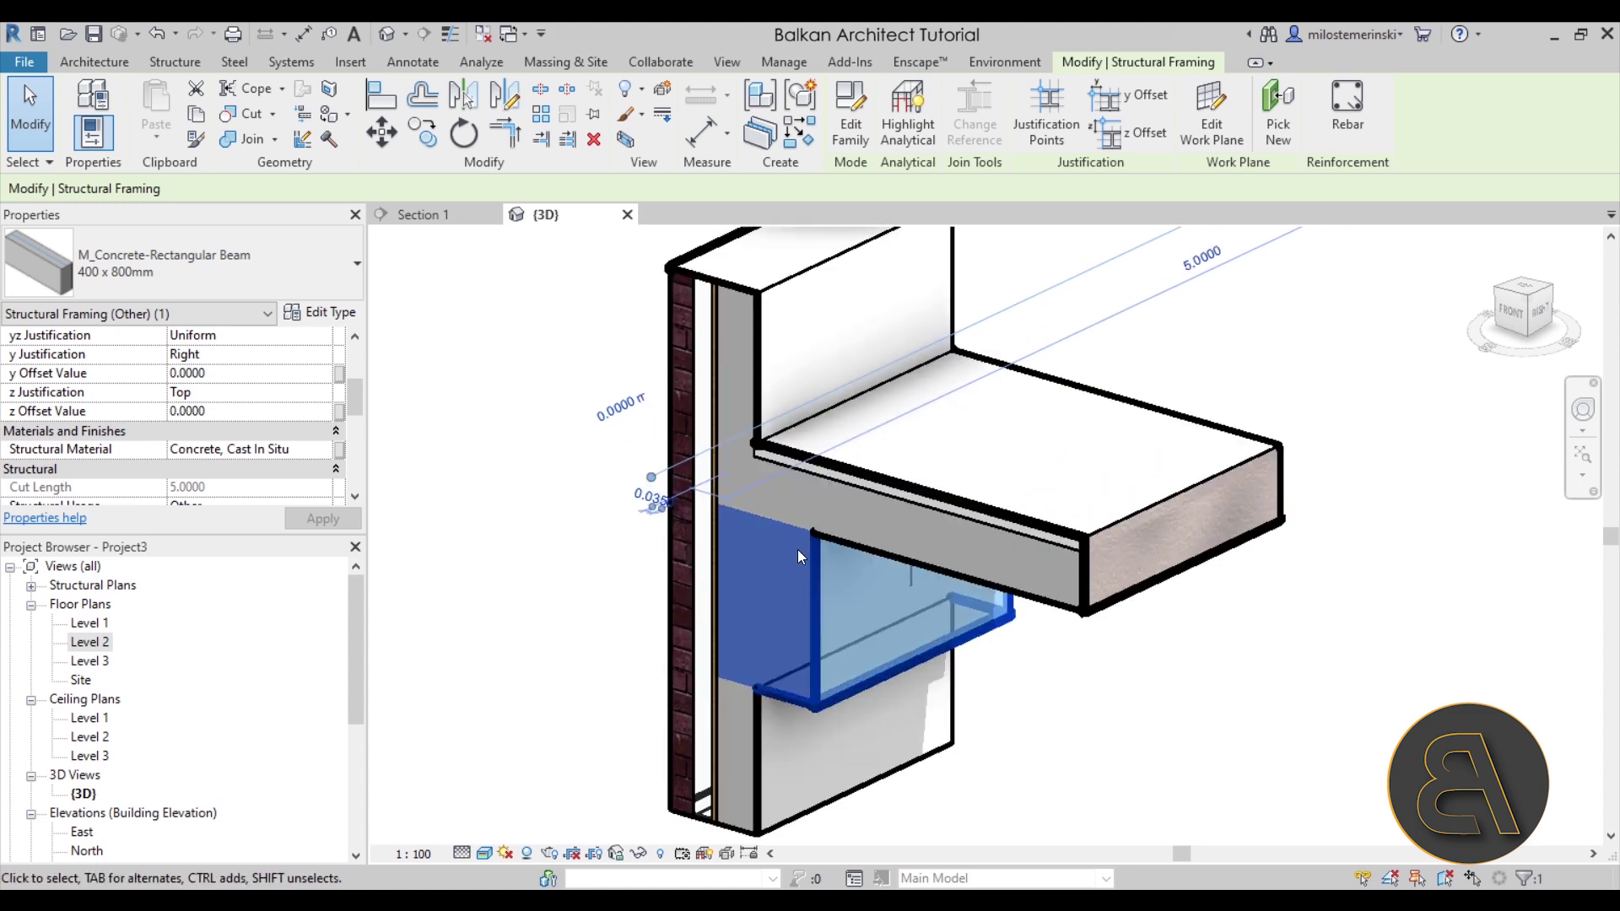
left_click(759, 372)
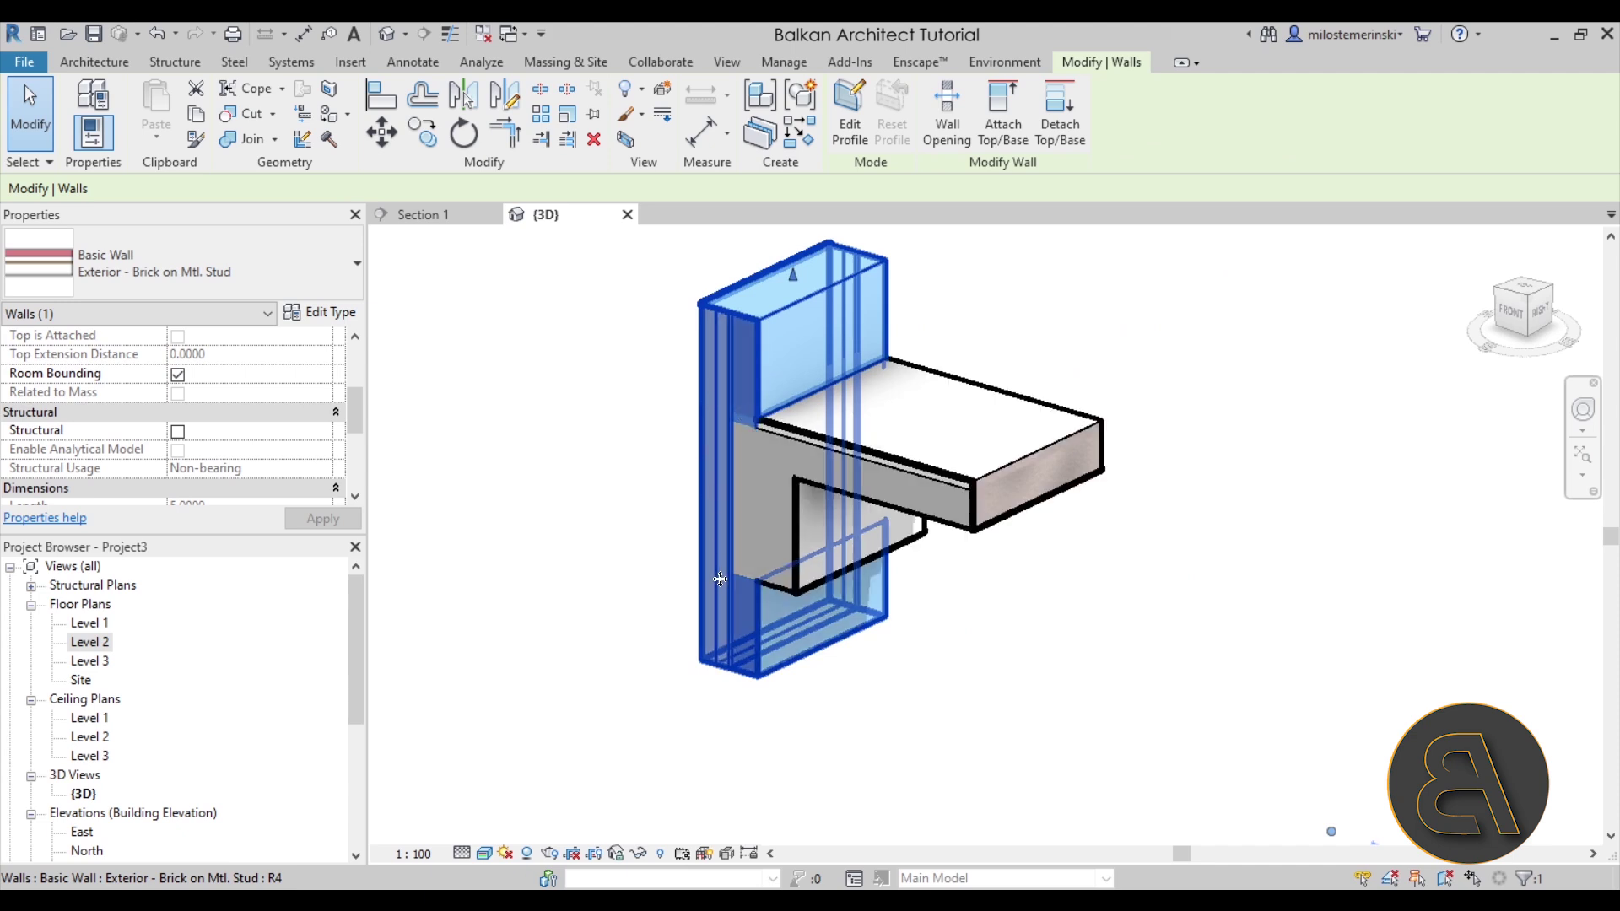
left_click(842, 449)
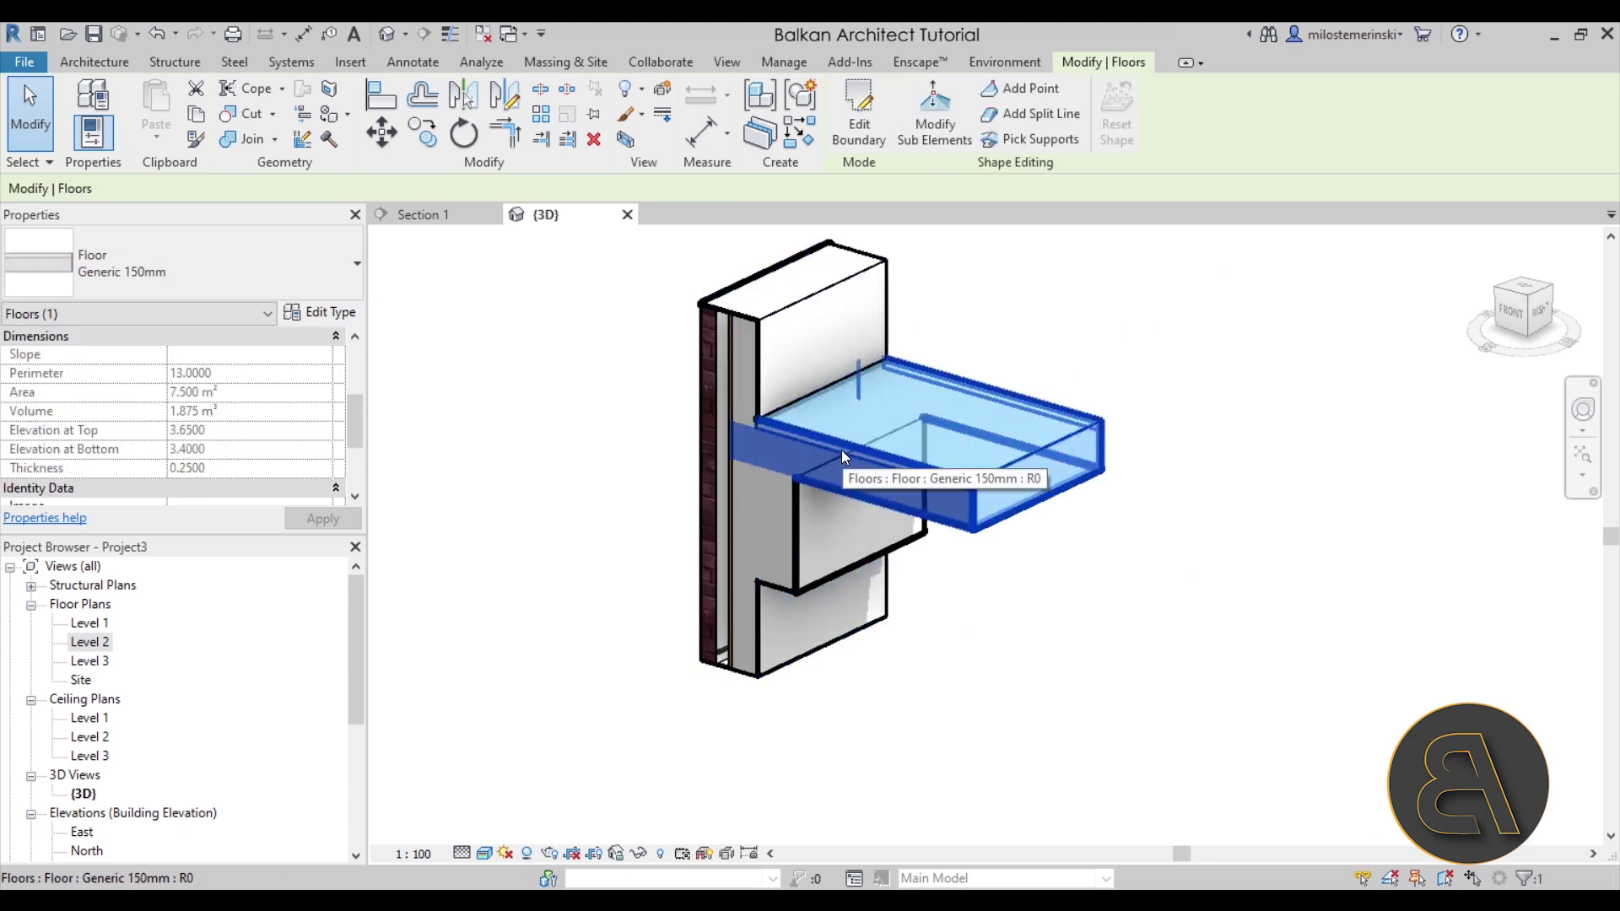
scroll(764, 447, "up", 4)
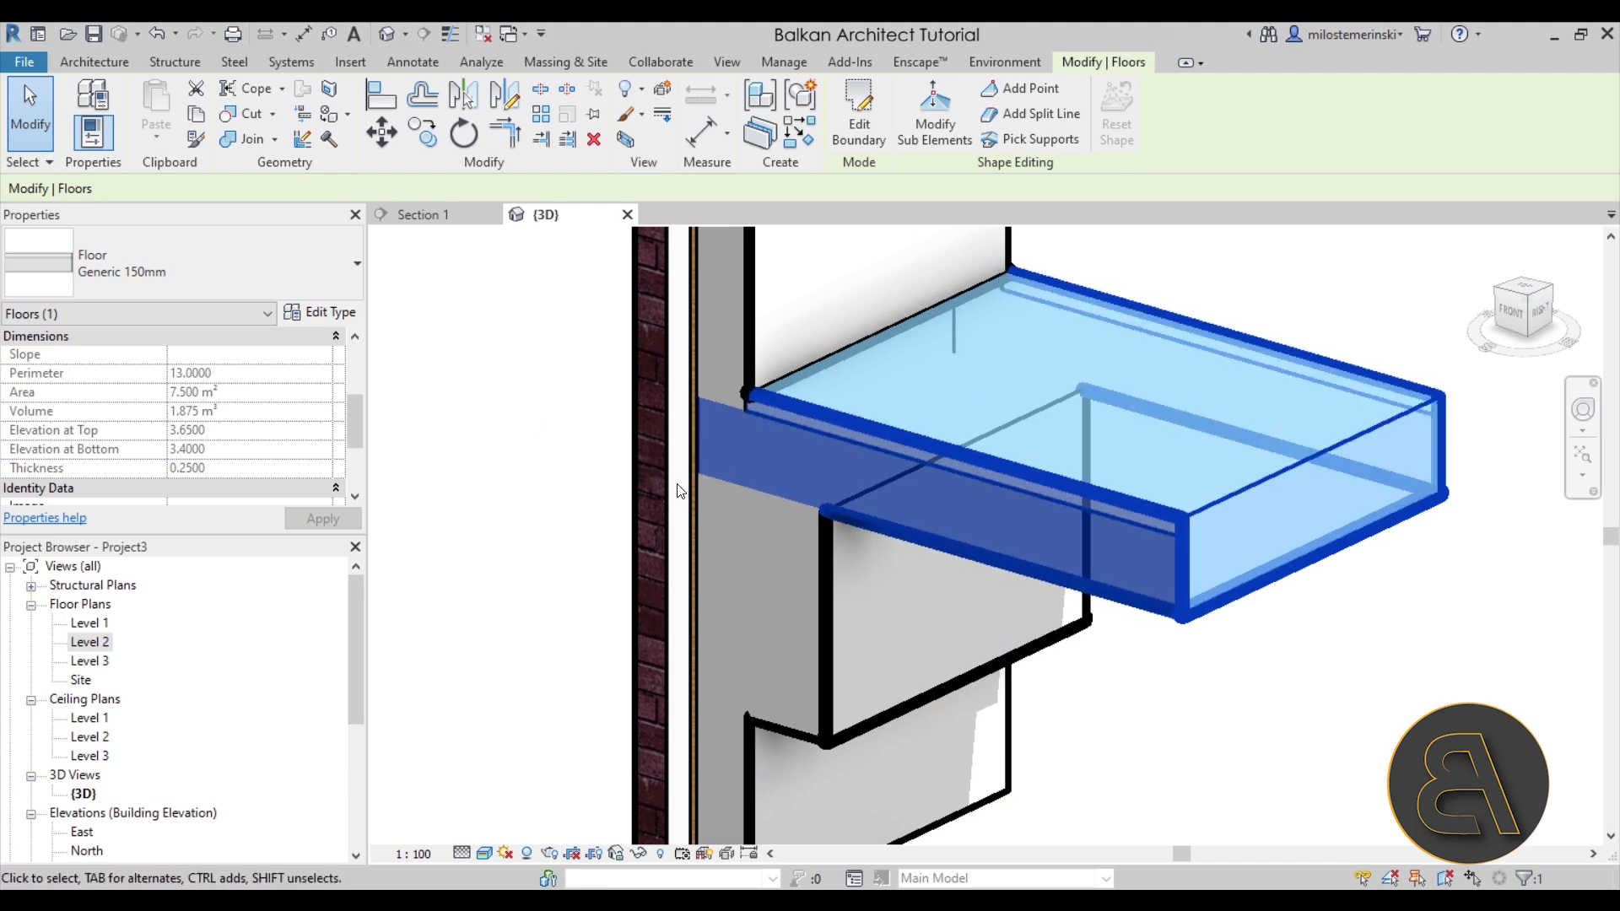
- Open Section 1 and select the floor, beam and wall in turn to examine which element cuts which
left_click(532, 430)
left_click(430, 216)
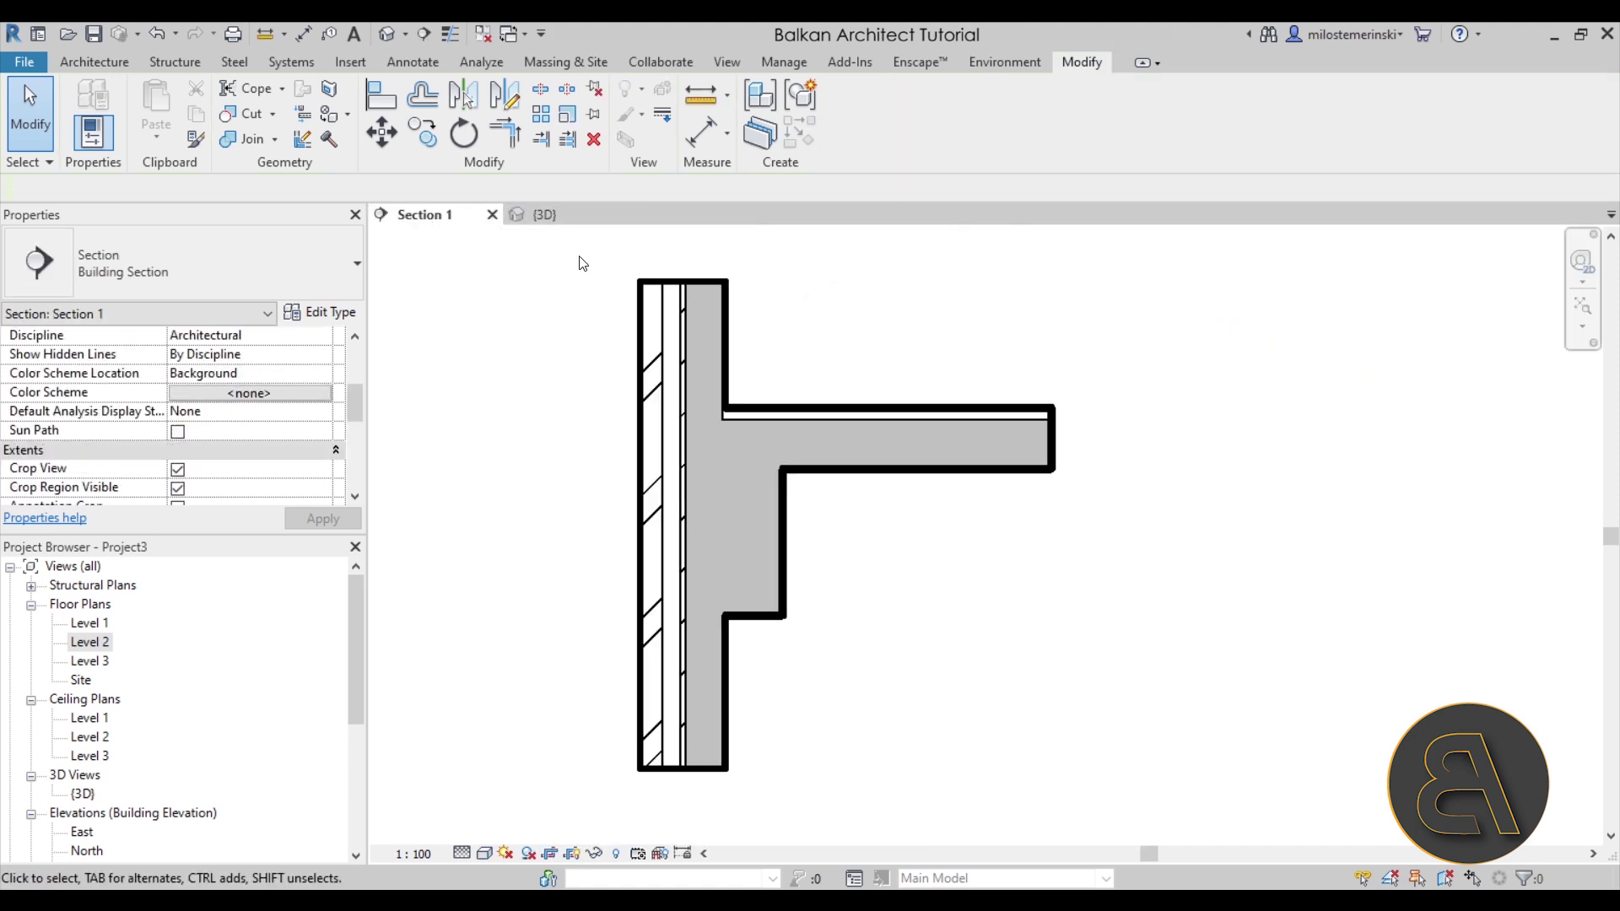
left_click(761, 413)
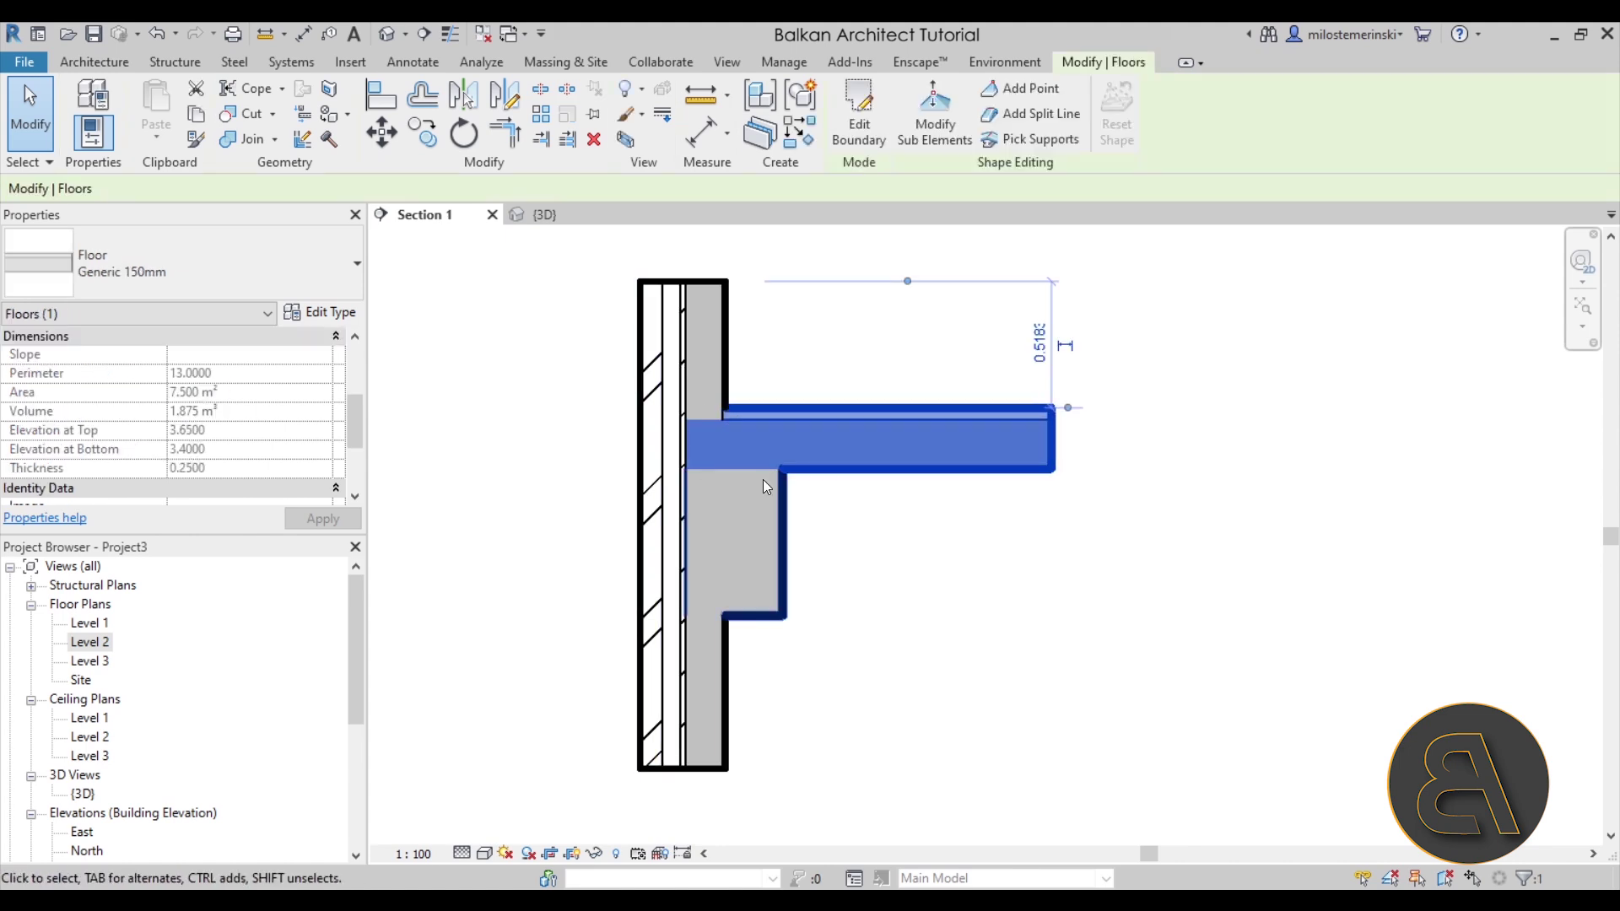
left_click(768, 506)
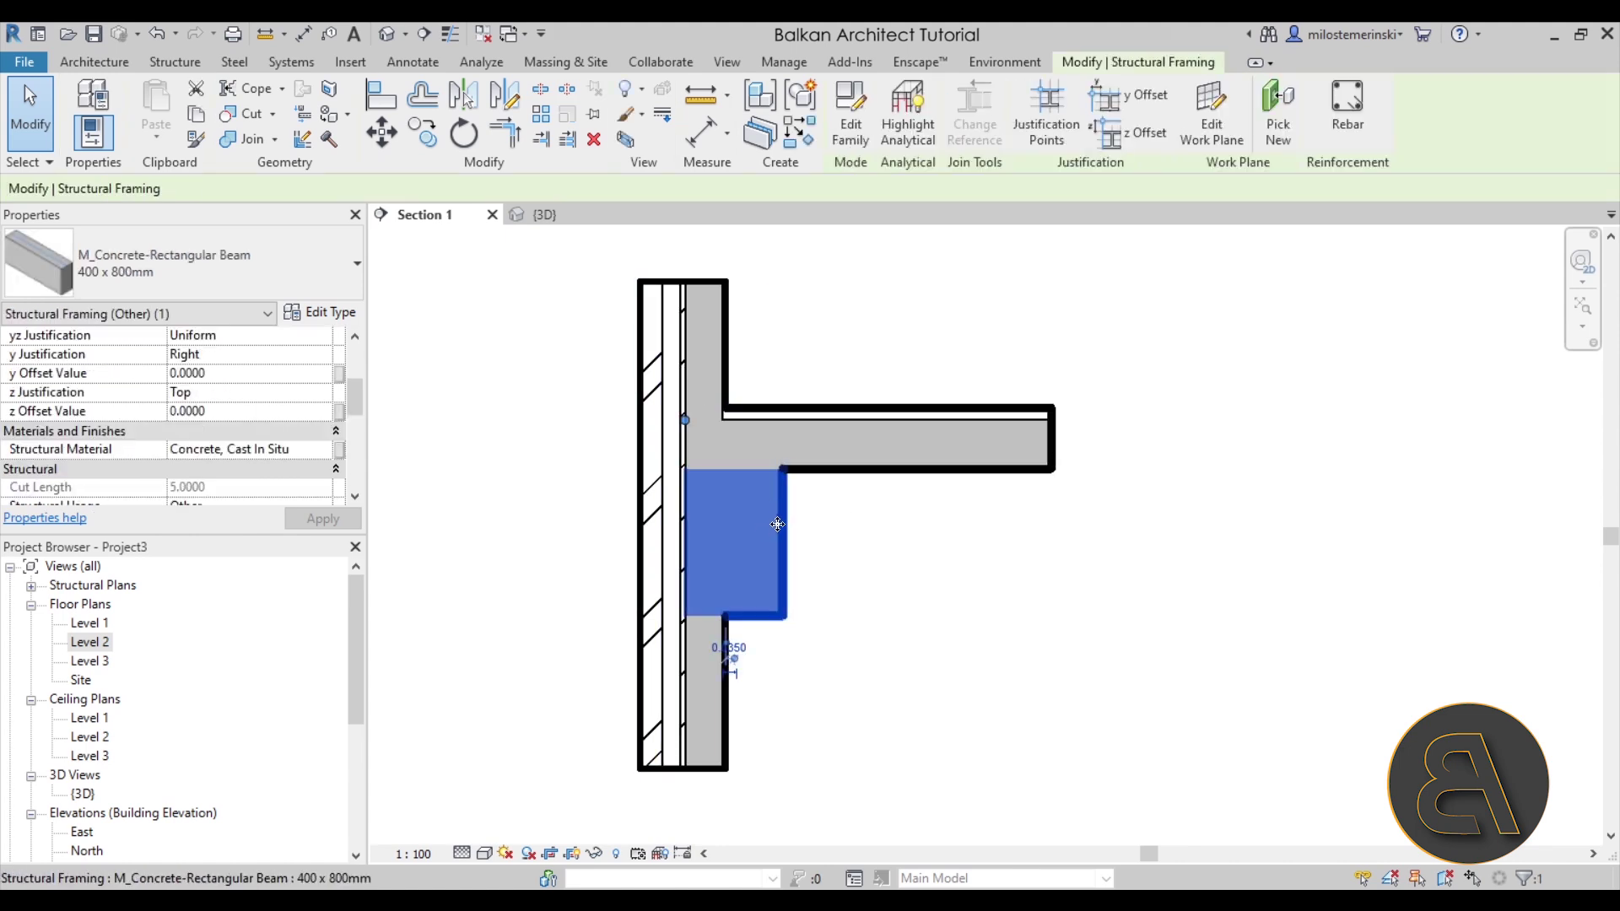
key("Escape")
left_click(721, 375)
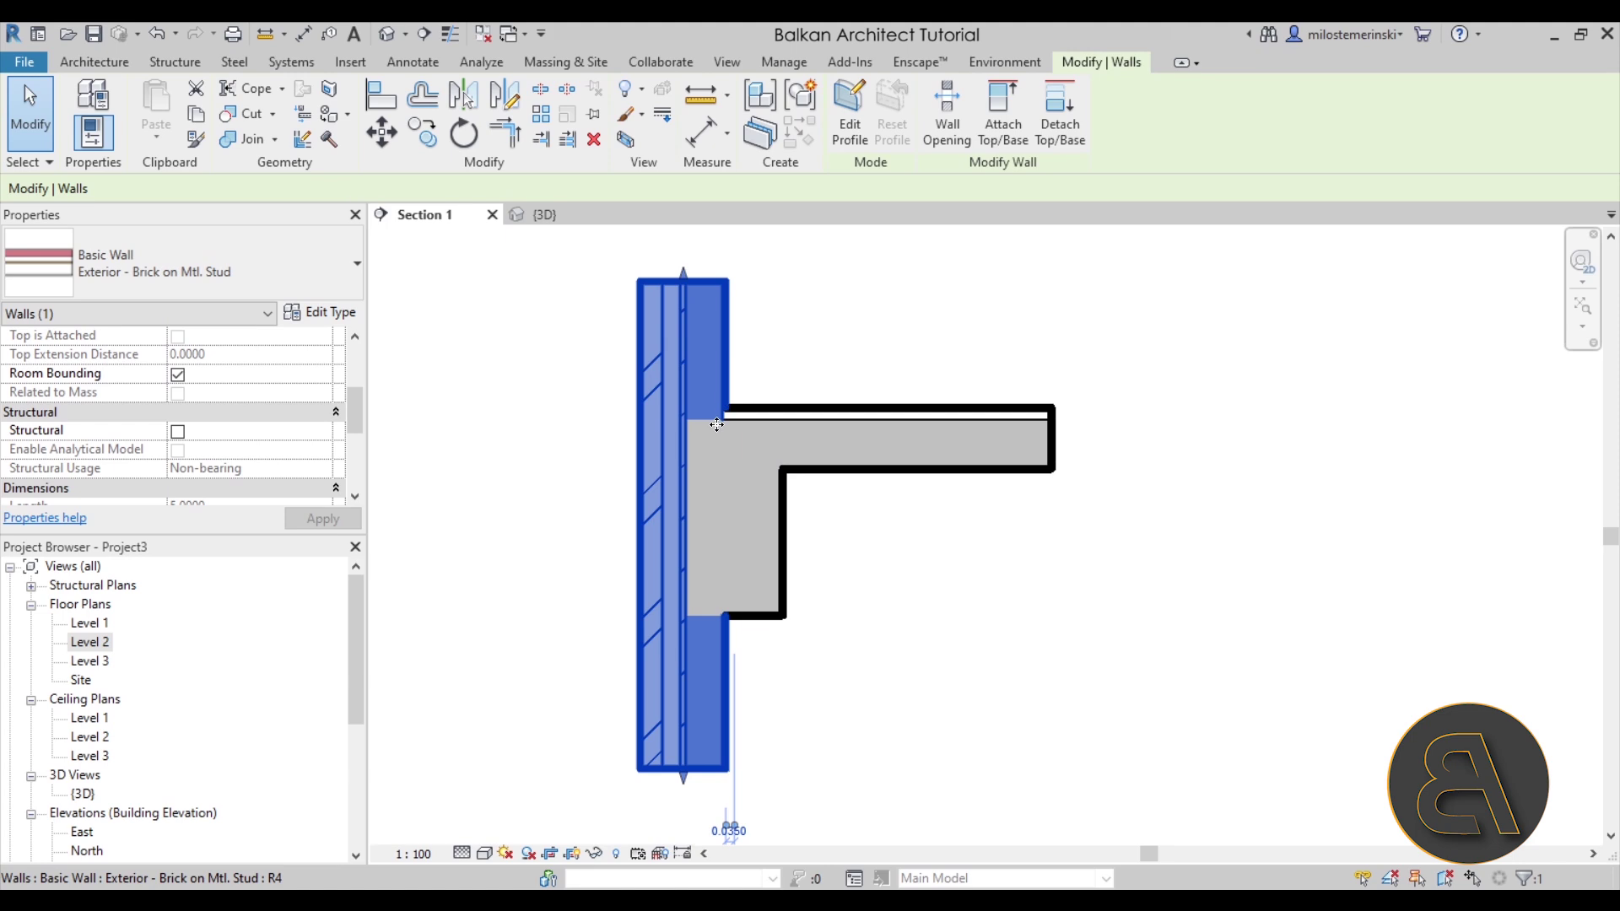
key("Escape")
left_click(767, 482)
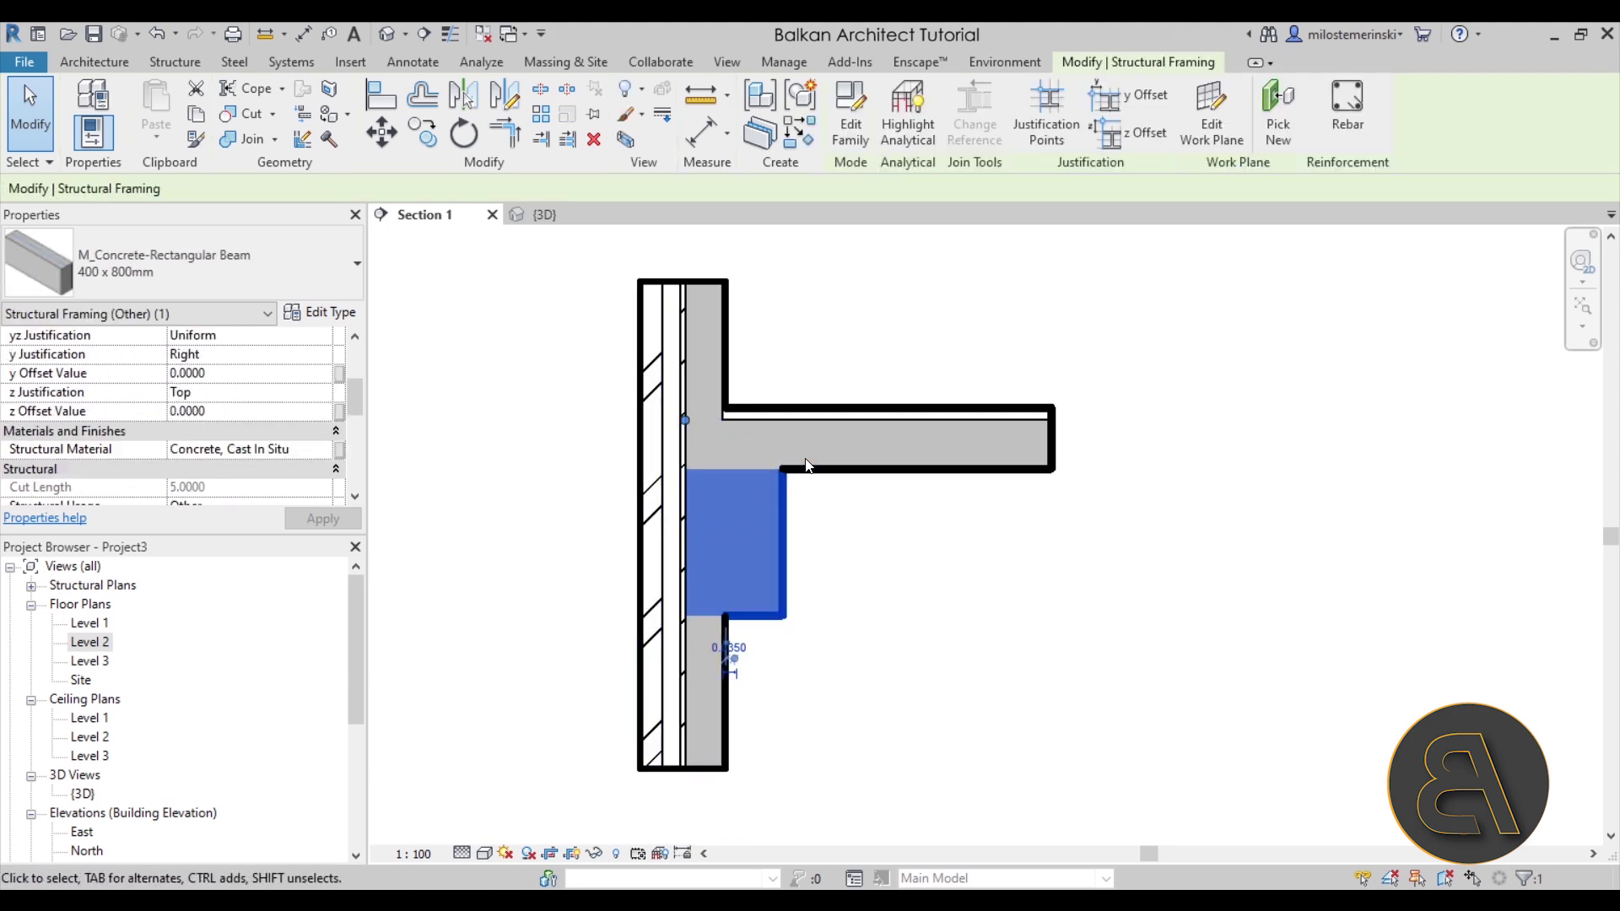
left_click(822, 508)
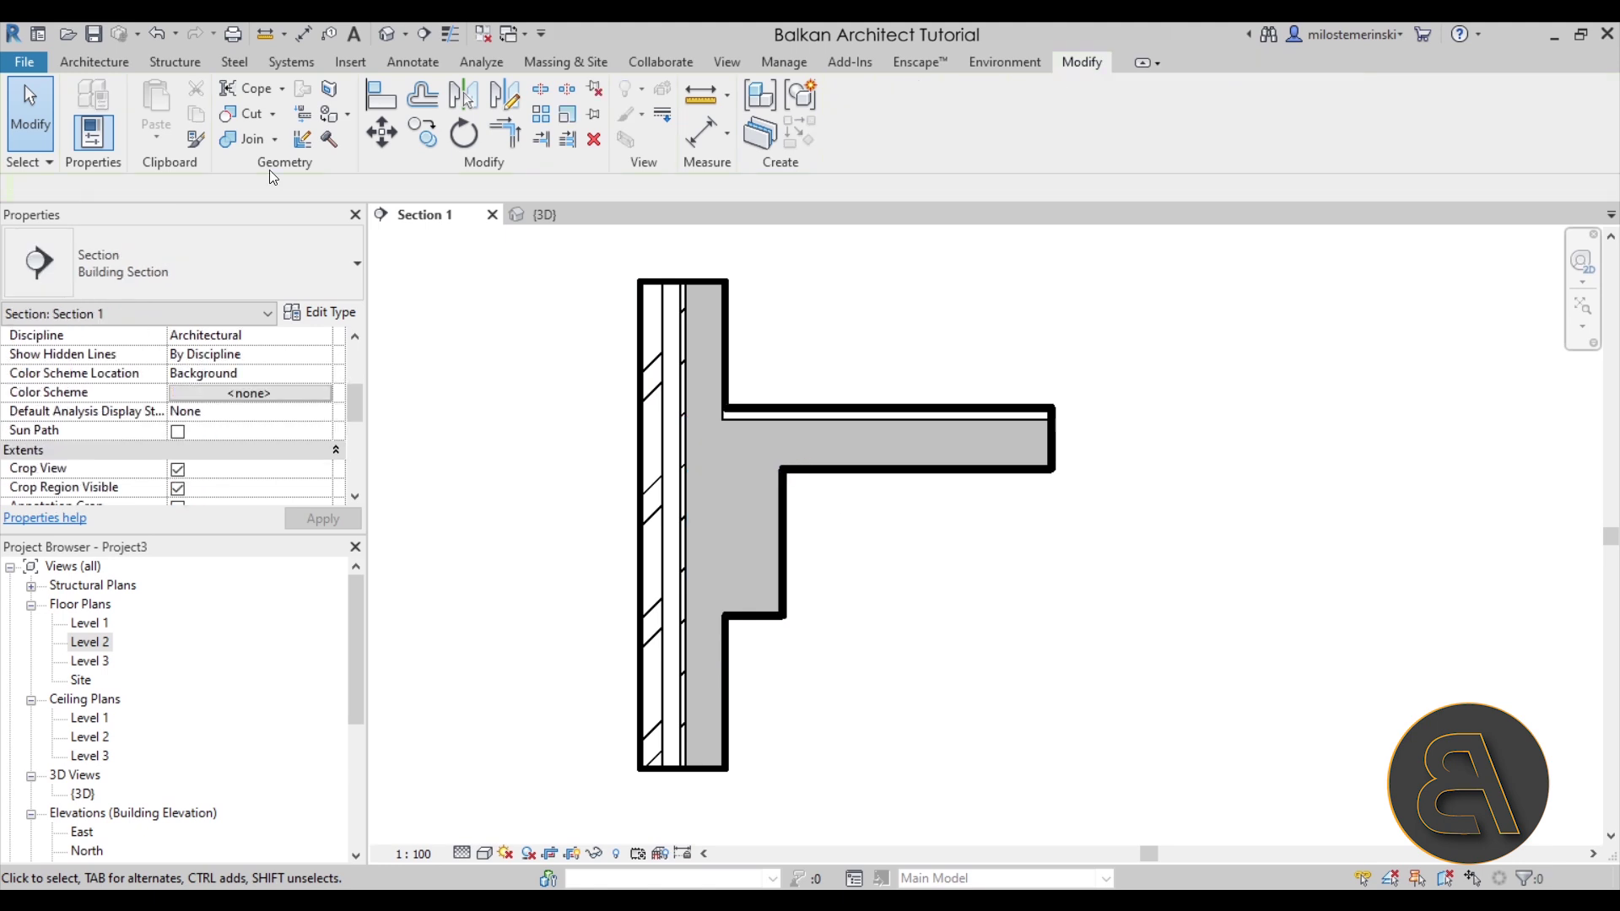
- Switch the join order between the floor slab and the concrete beam in Section 1
left_click(273, 143)
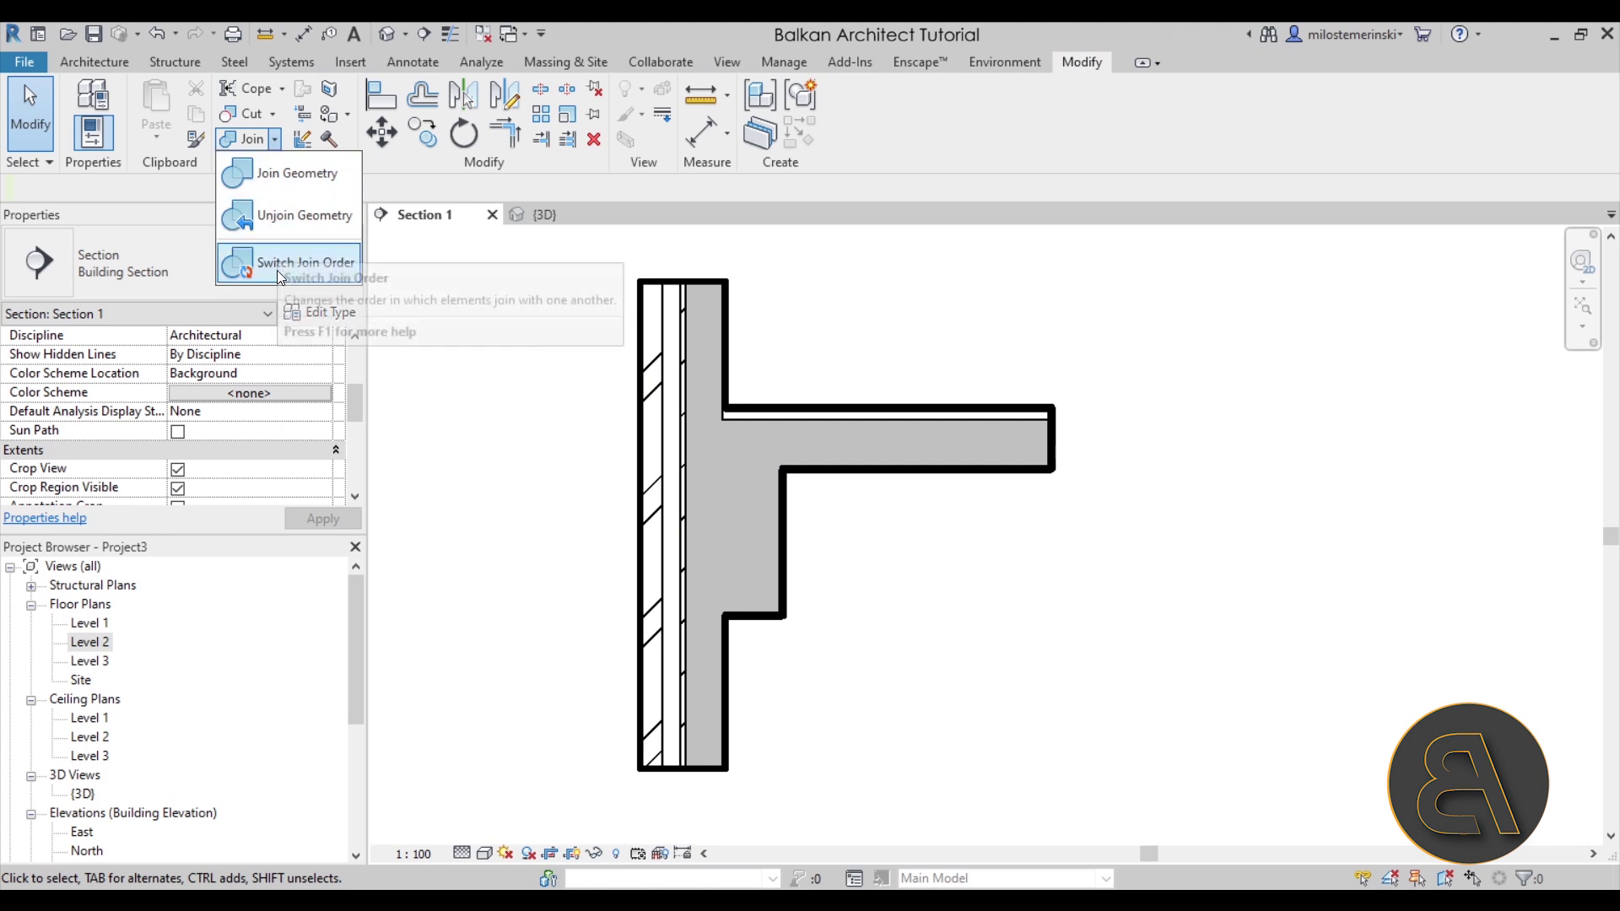
left_click(256, 283)
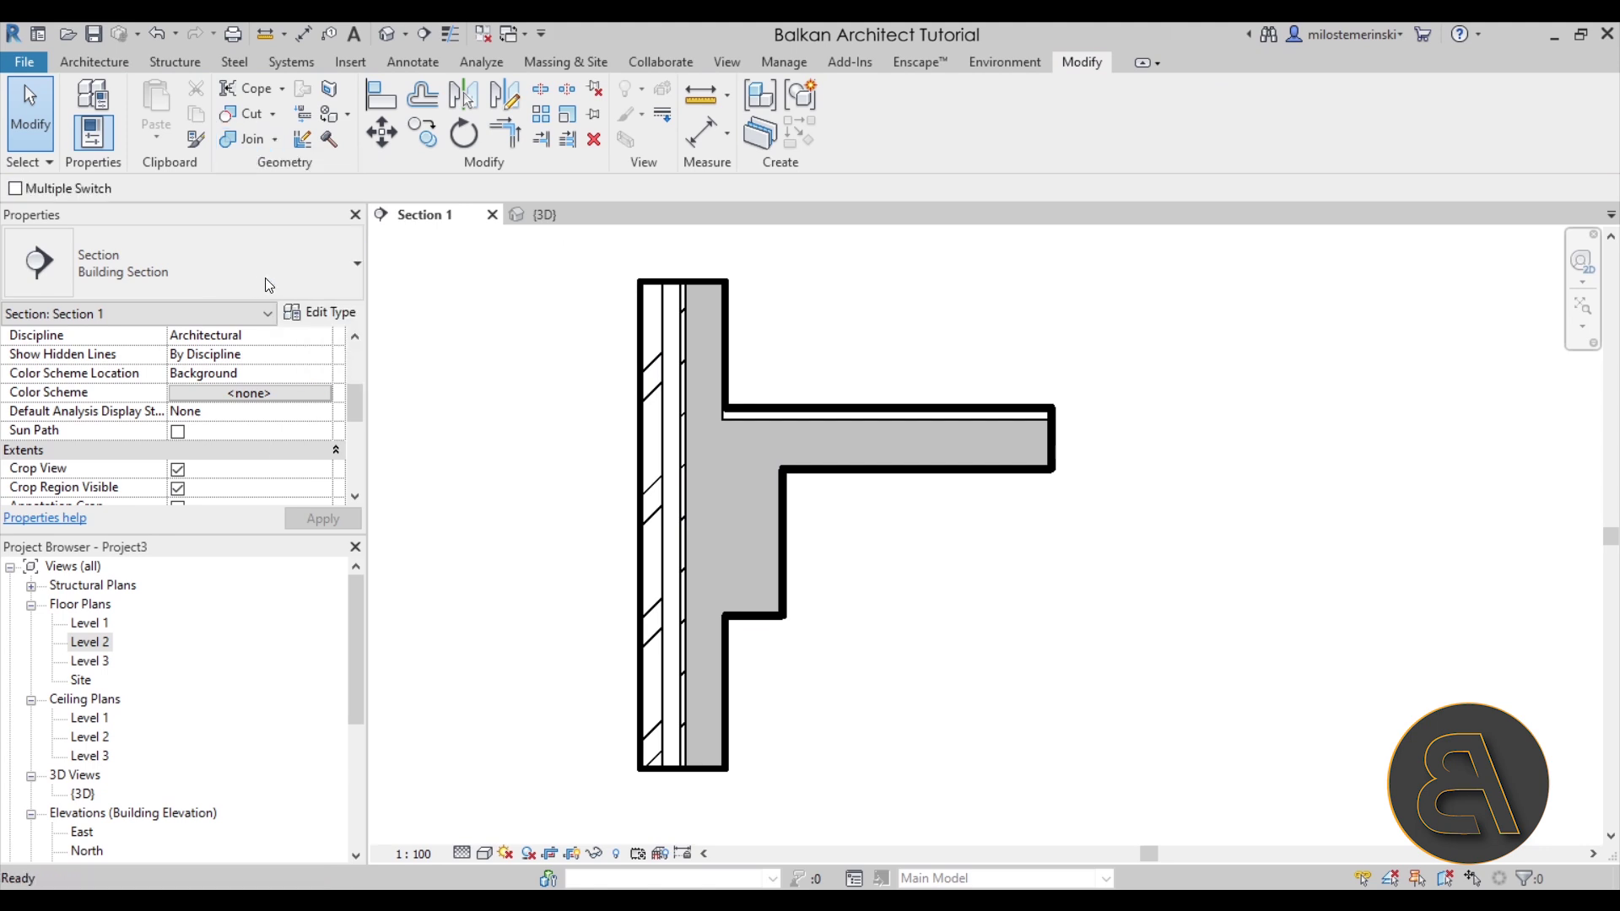
left_click(828, 473)
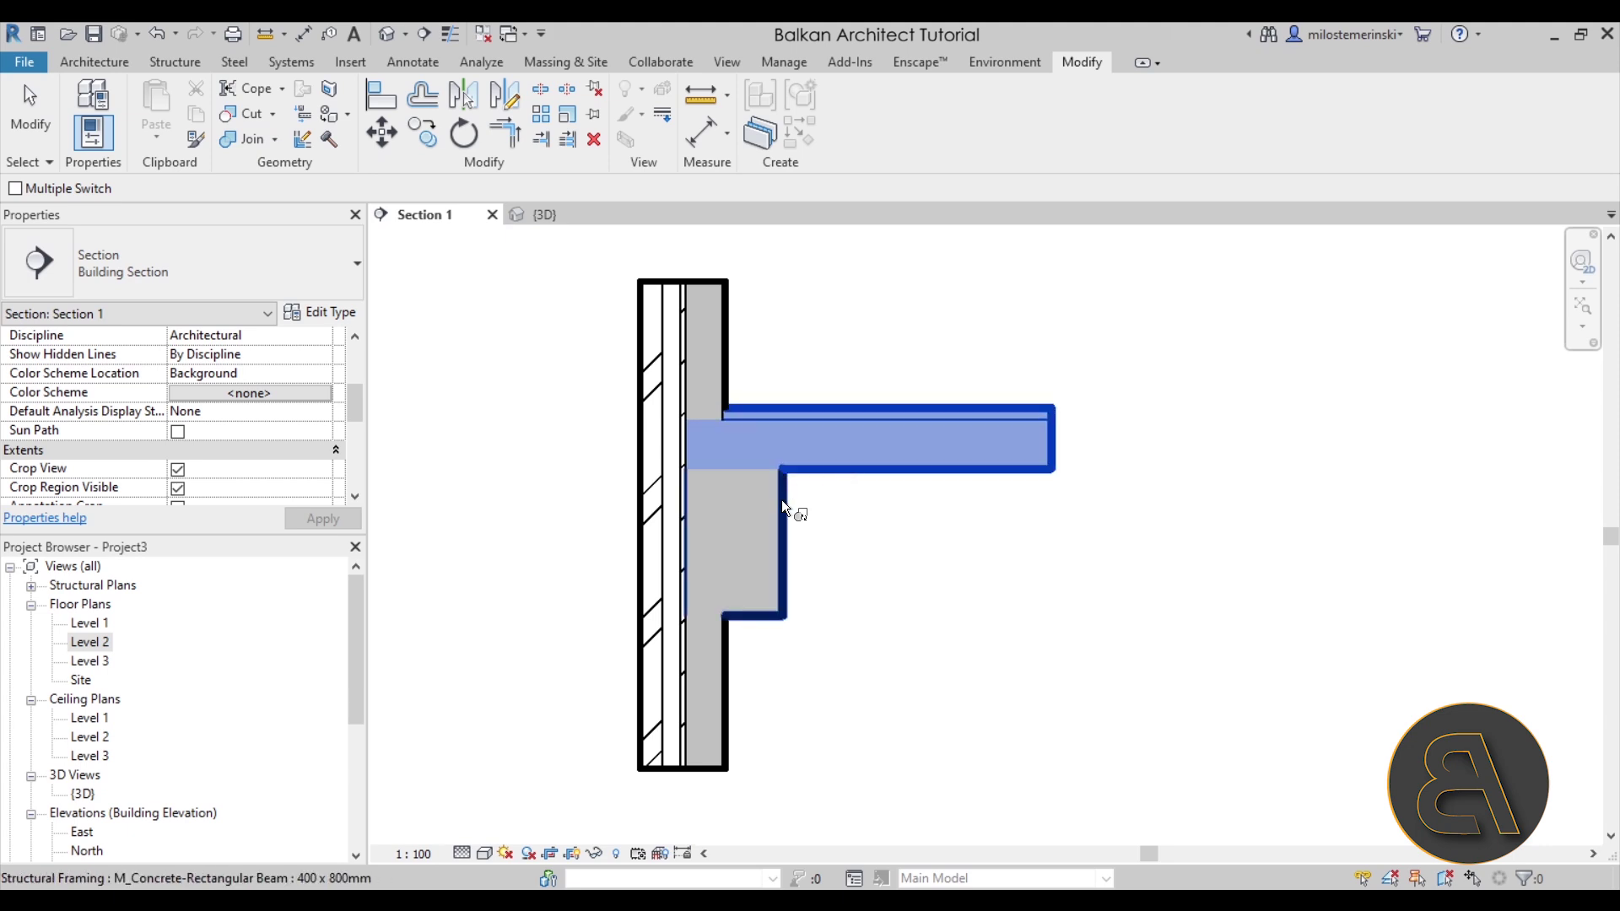
left_click(780, 501)
key("Escape")
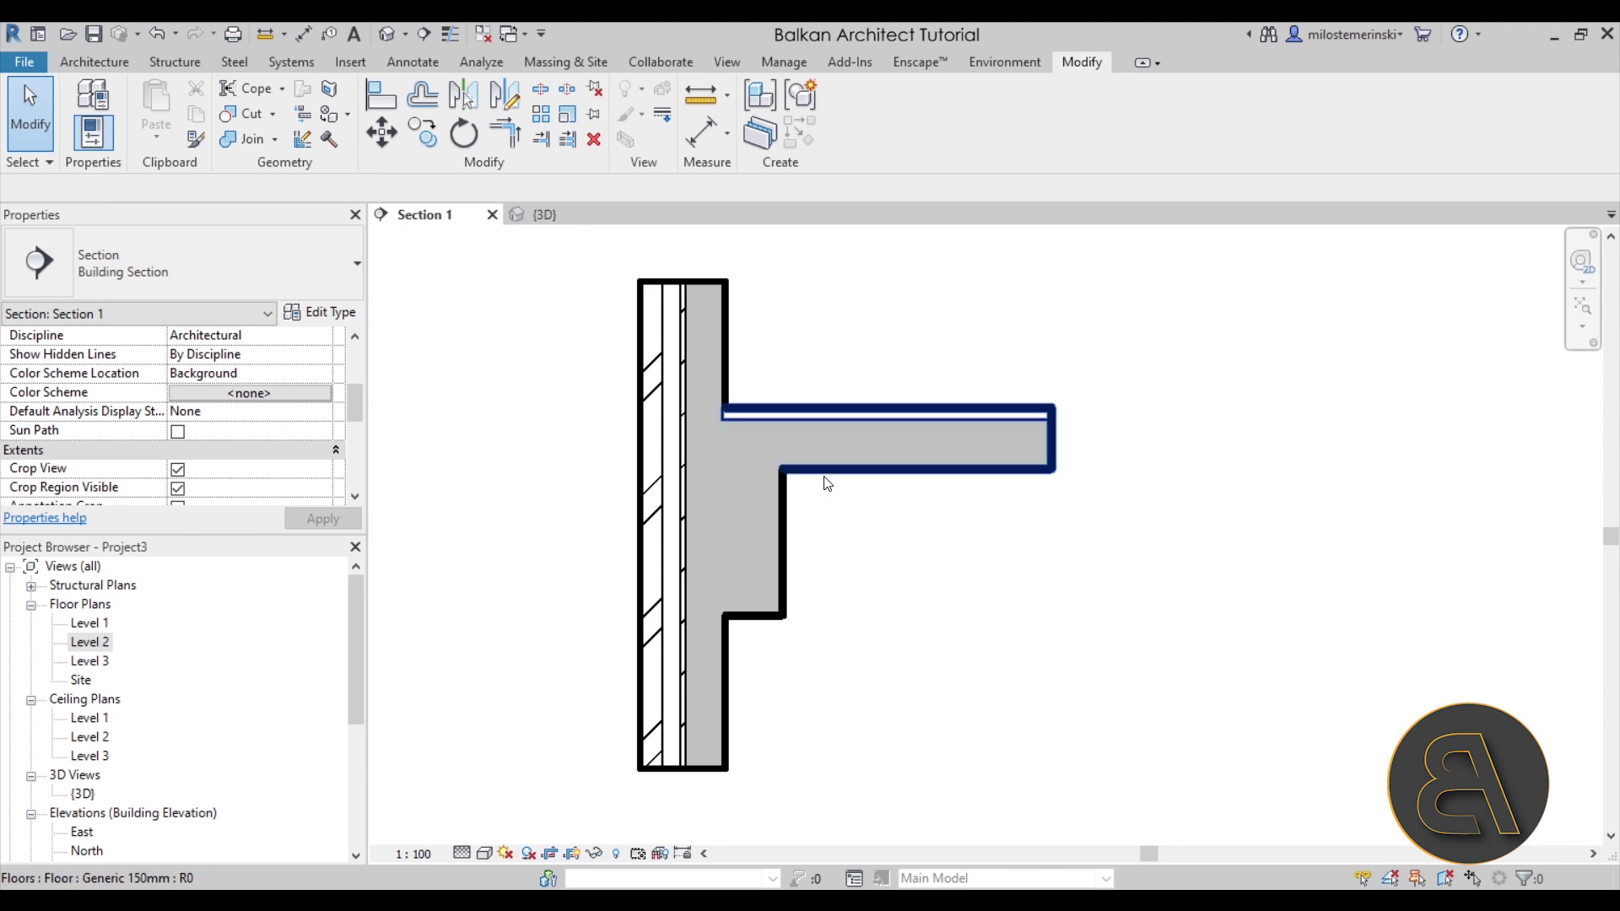
- Inspect the extents of the floor, beam and wall in Section 1 with the switched join order
left_click(826, 479)
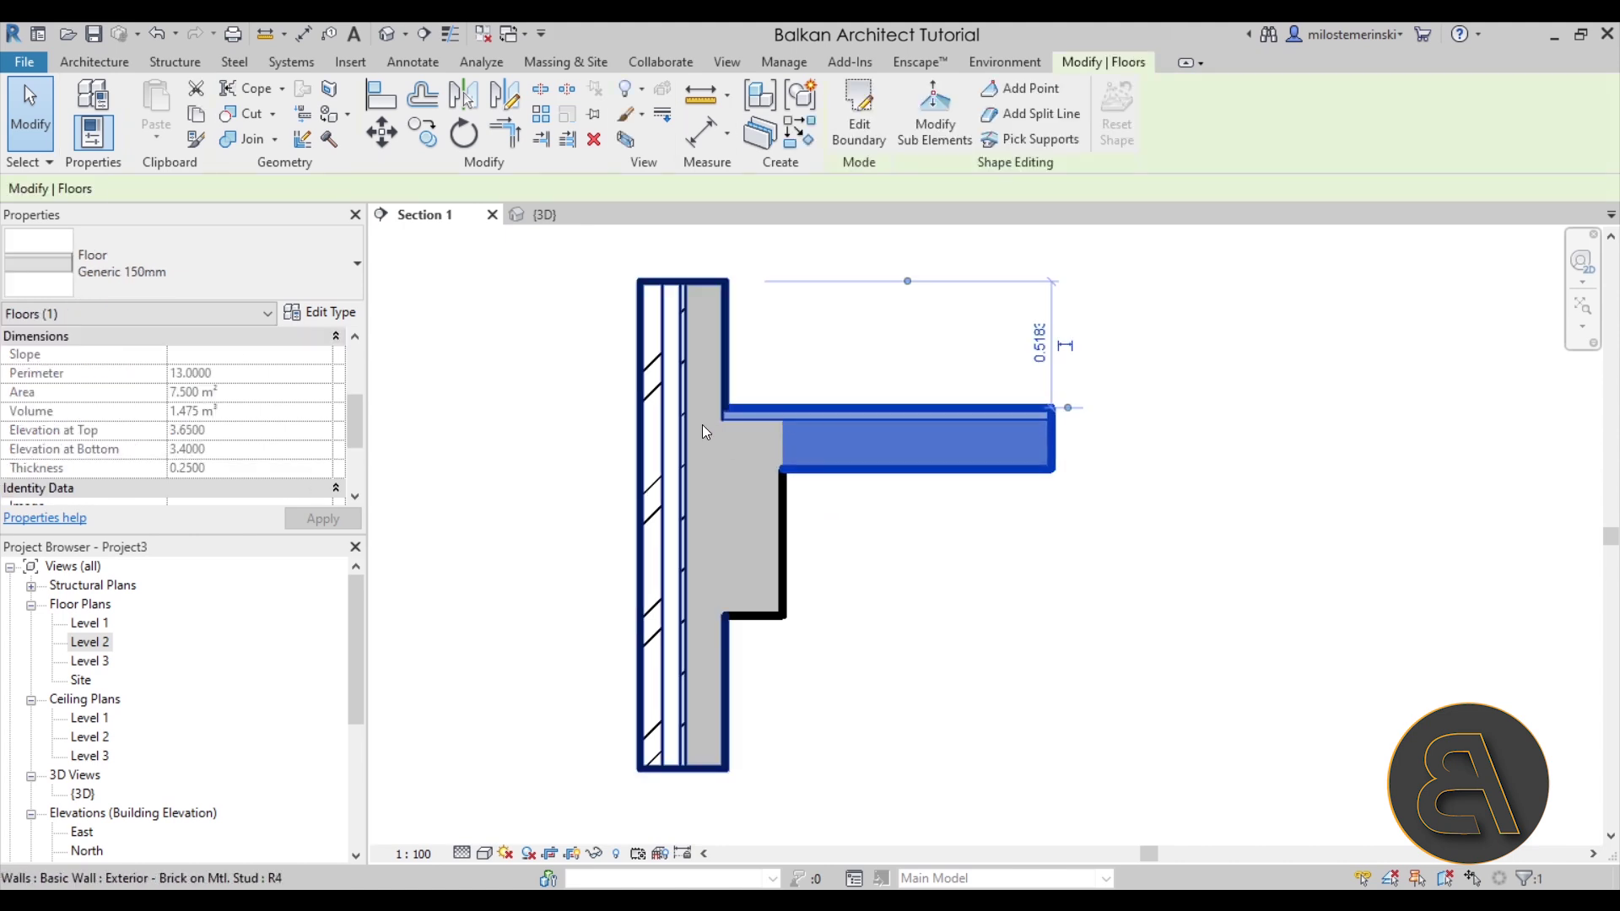
left_click(878, 535)
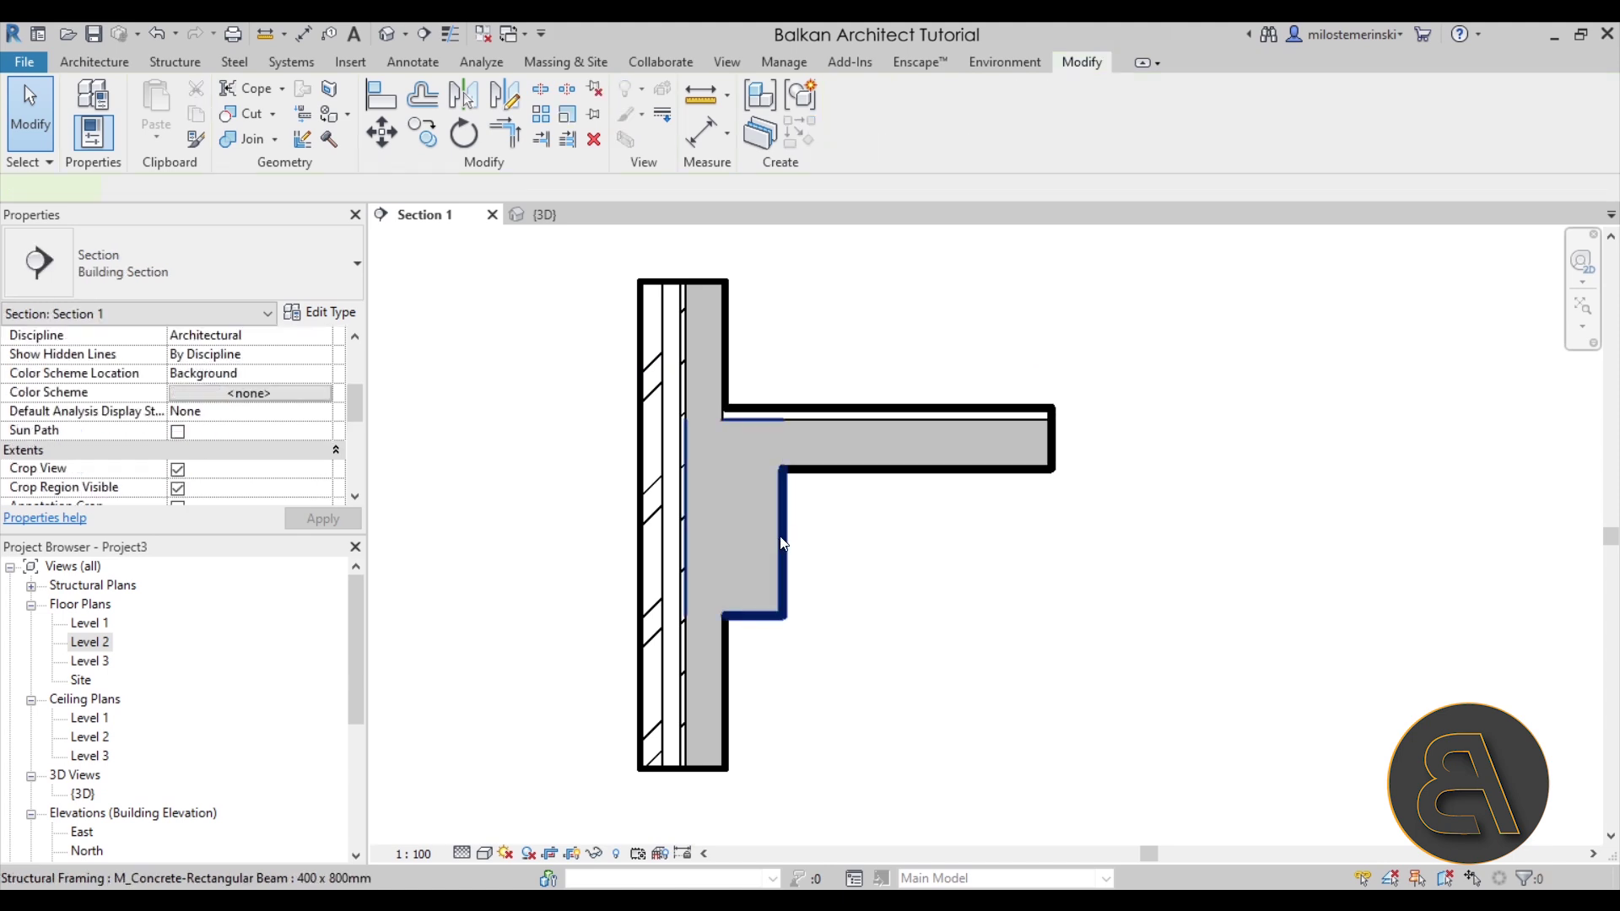
left_click(769, 540)
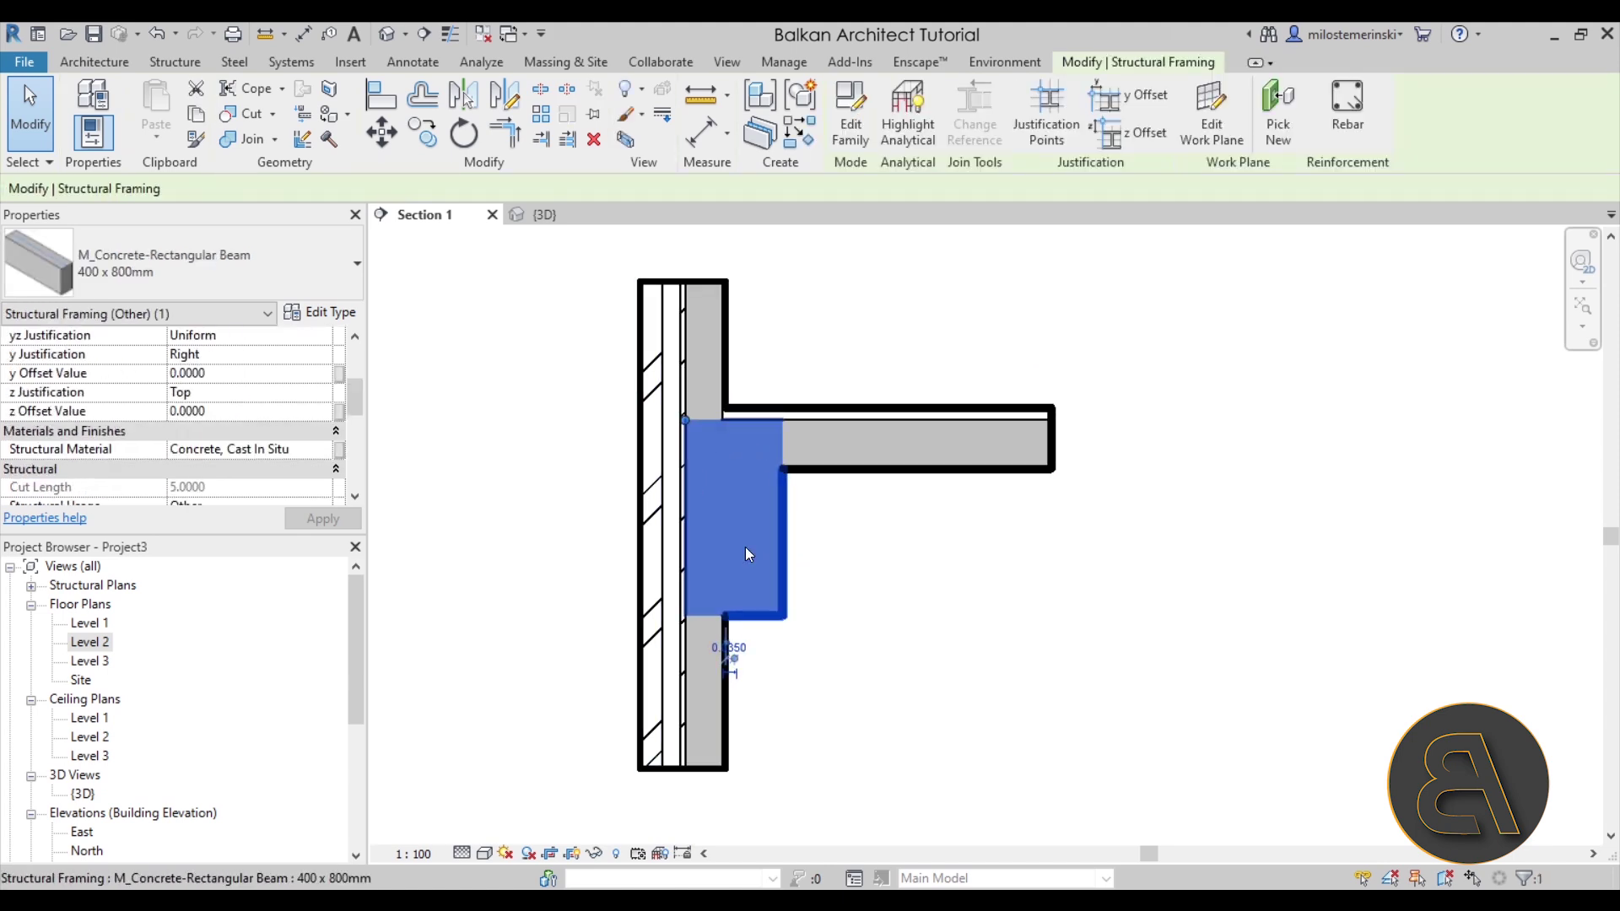
left_click(730, 368)
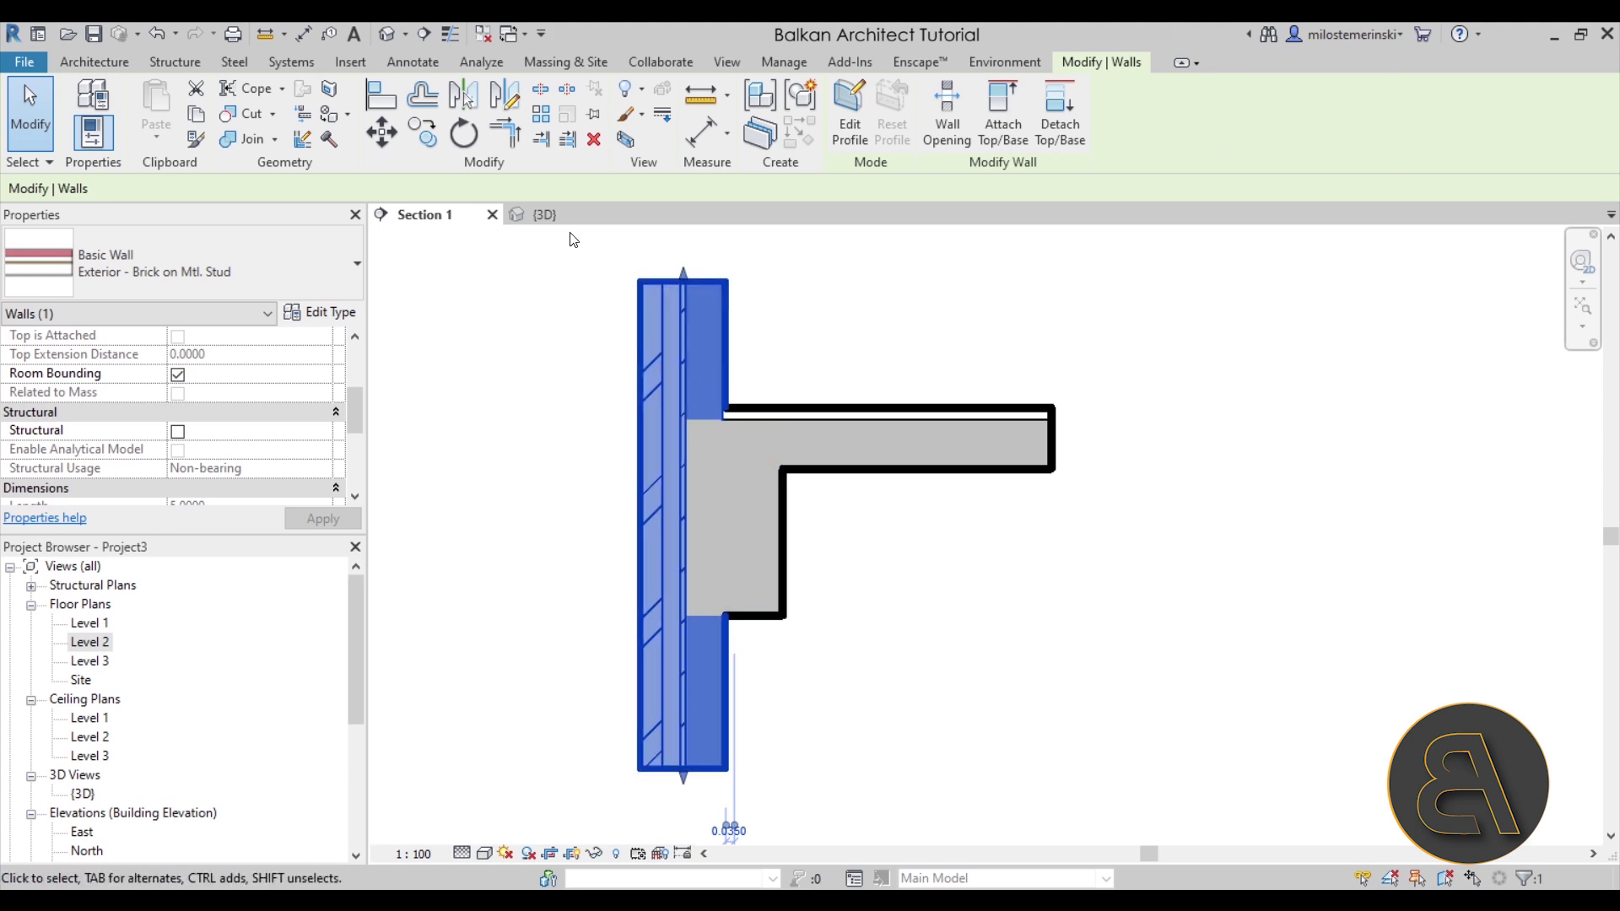
- Return to the 3D view and compare the floor slab's volume with the highlighted value in the Snipping Tool capture
left_click(544, 214)
left_click(892, 438)
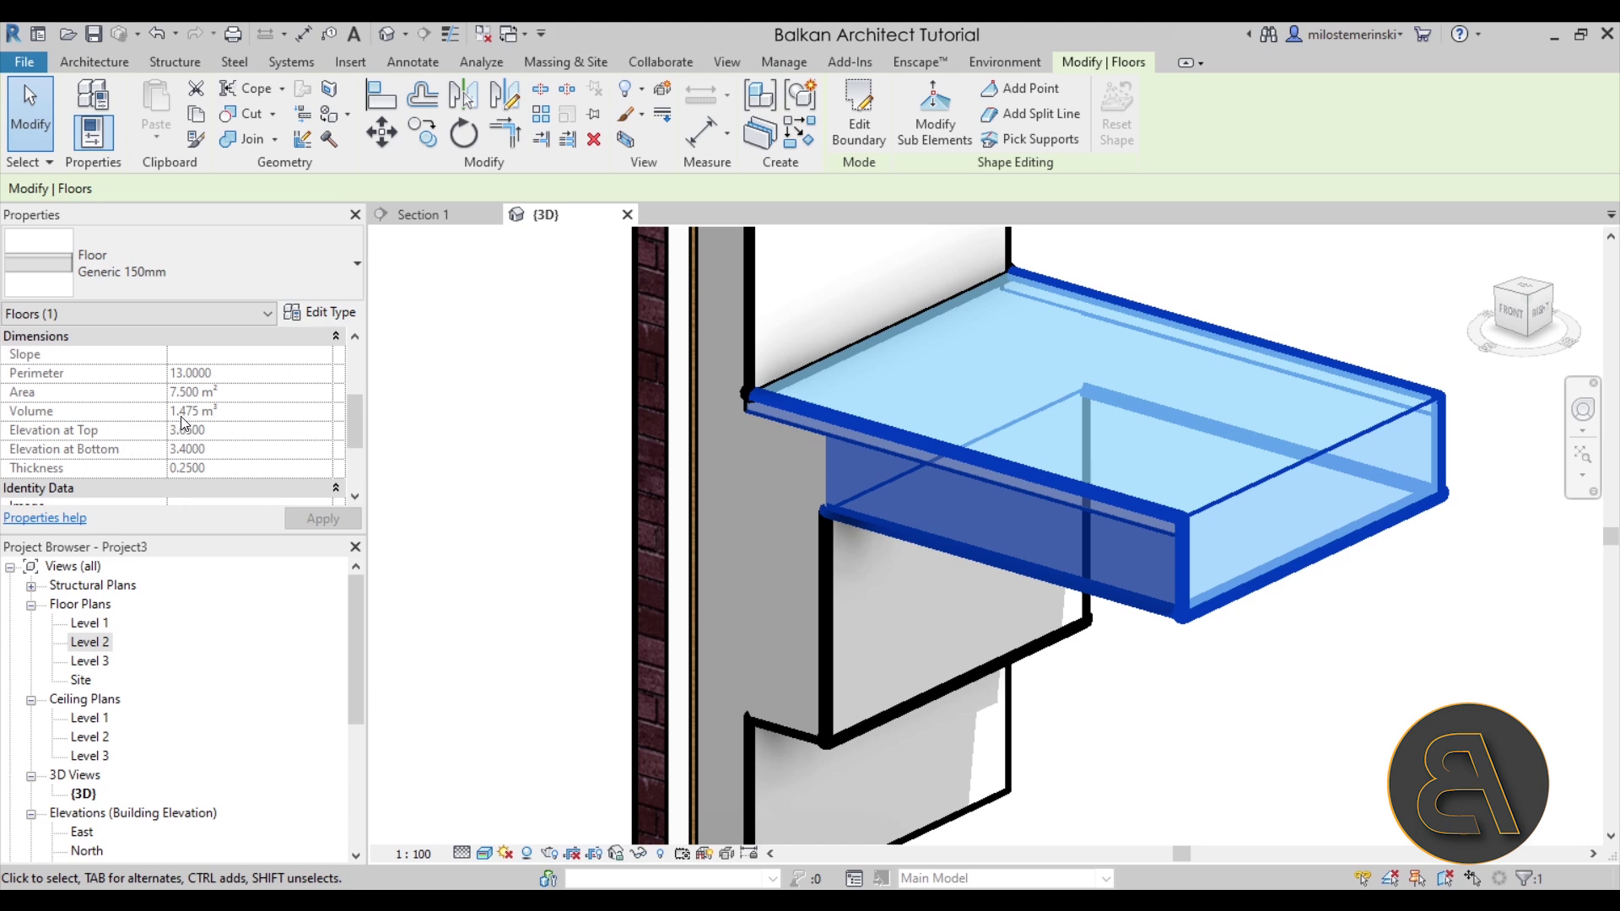
key("alt+Tab")
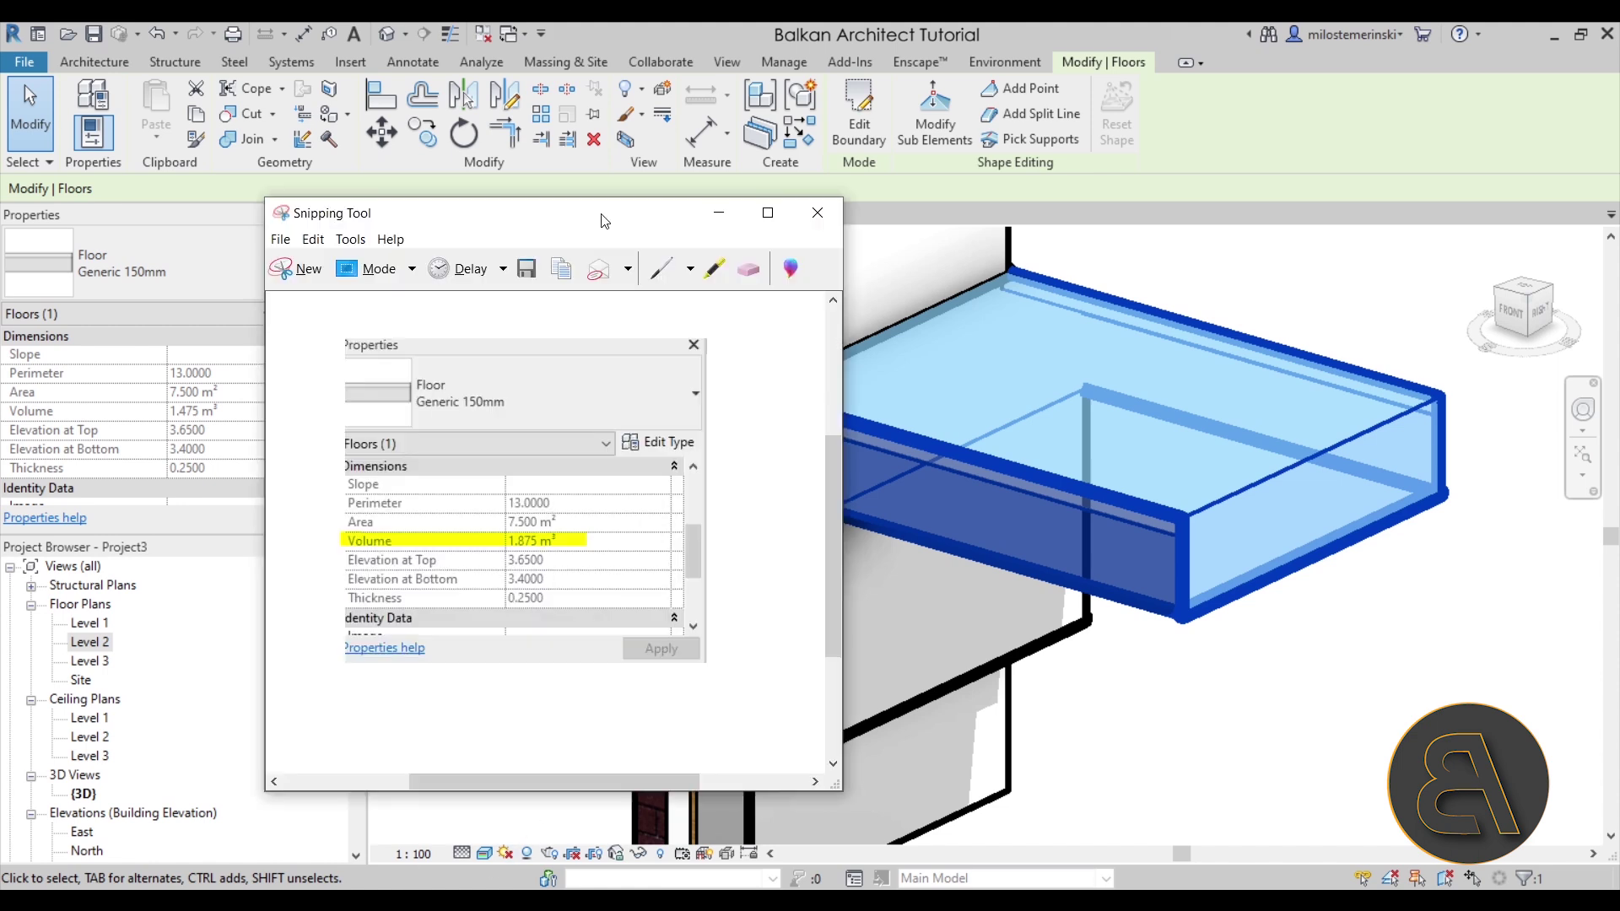
left_click_drag(560, 222, 590, 169)
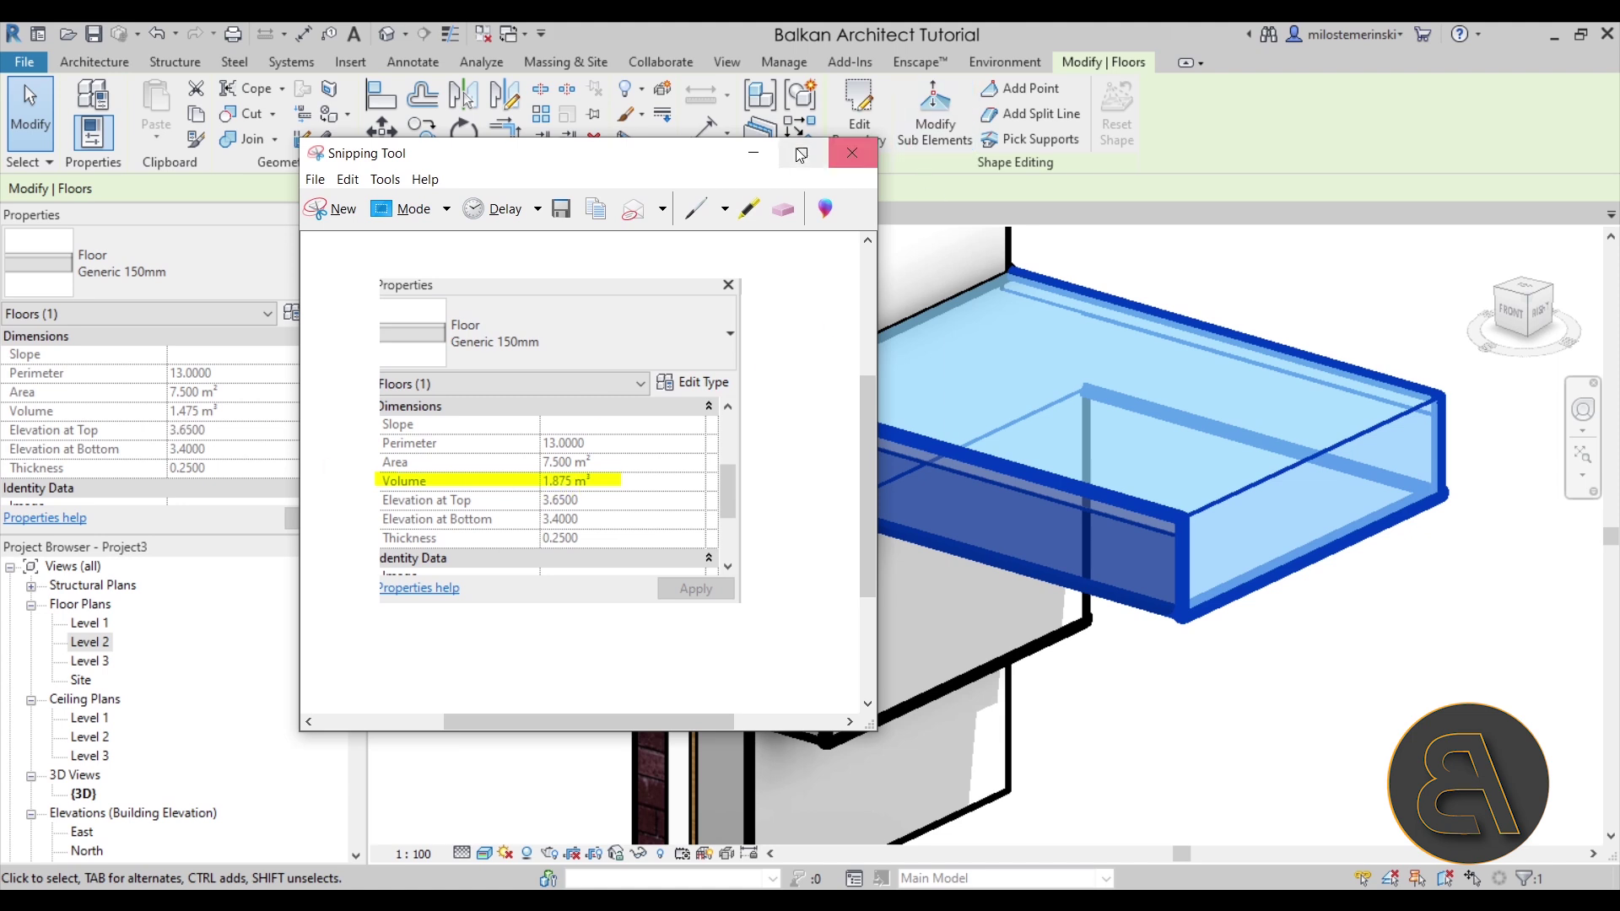
- Put away the Snipping Tool capture and select the beam, floor and wall in the 3D view to examine their joined extents
left_click(754, 153)
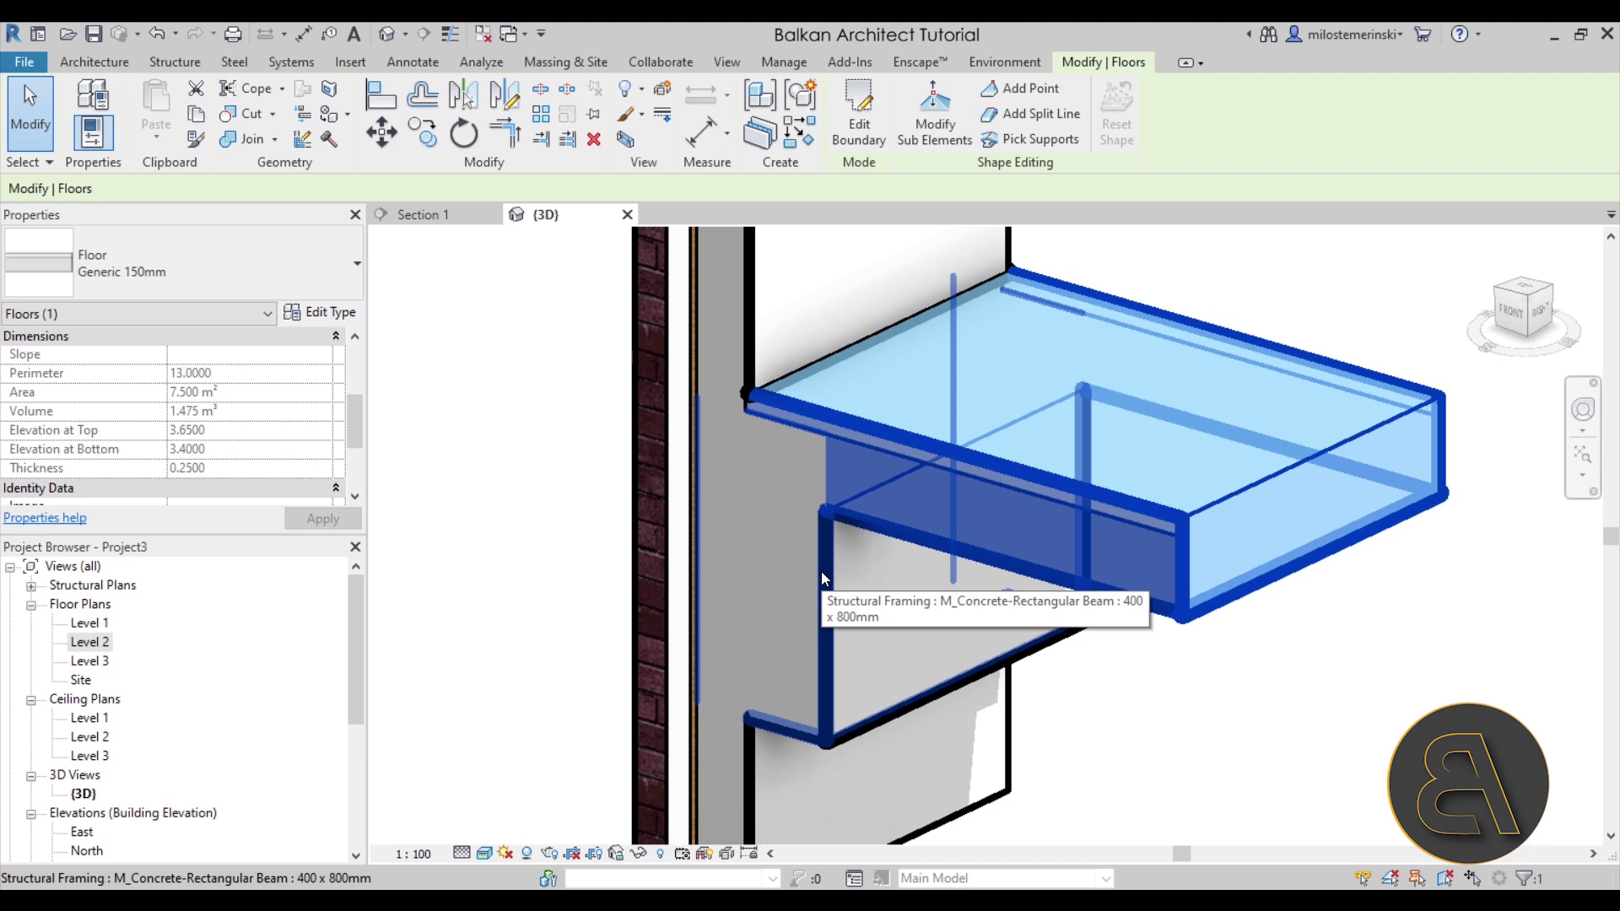
scroll(823, 540, "down", 4)
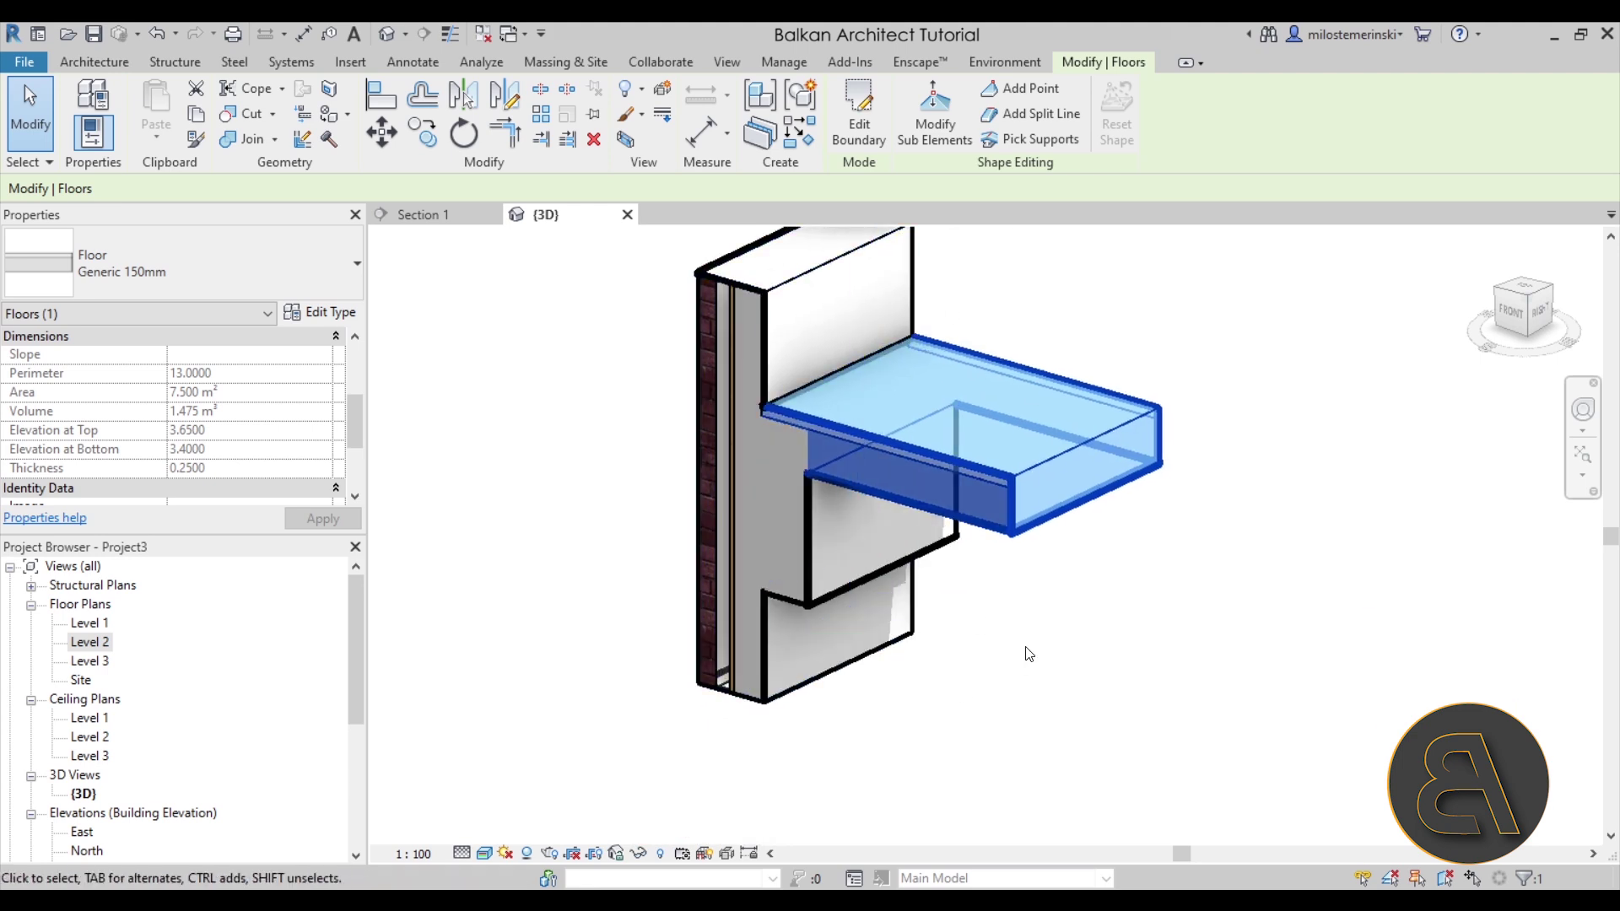
left_click(983, 567)
left_click(945, 549)
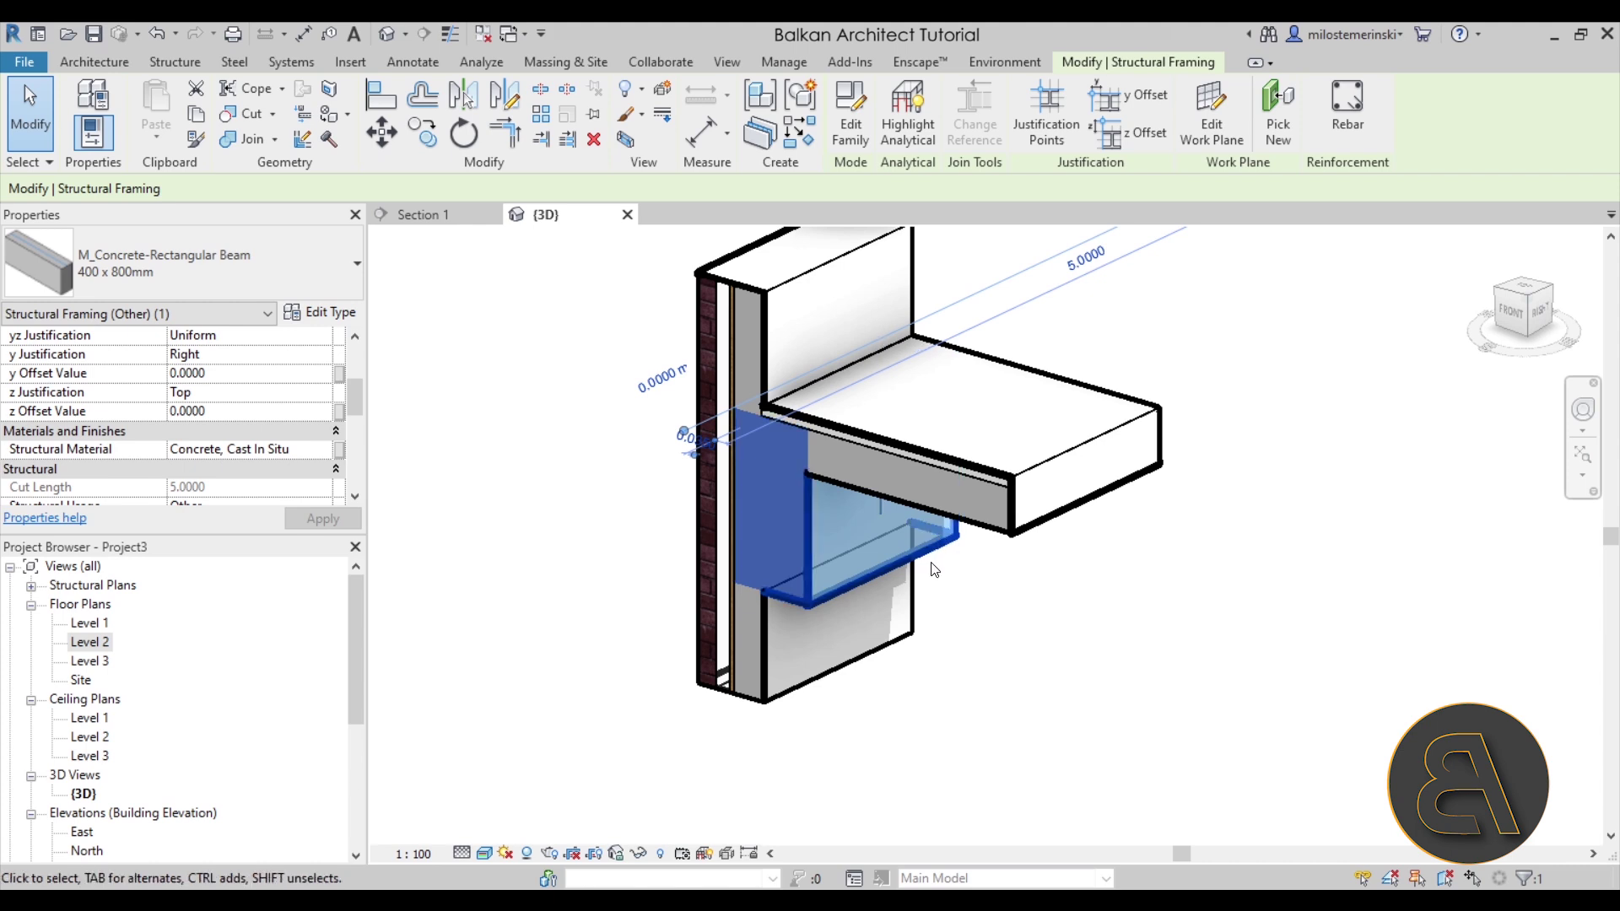
left_click(894, 494)
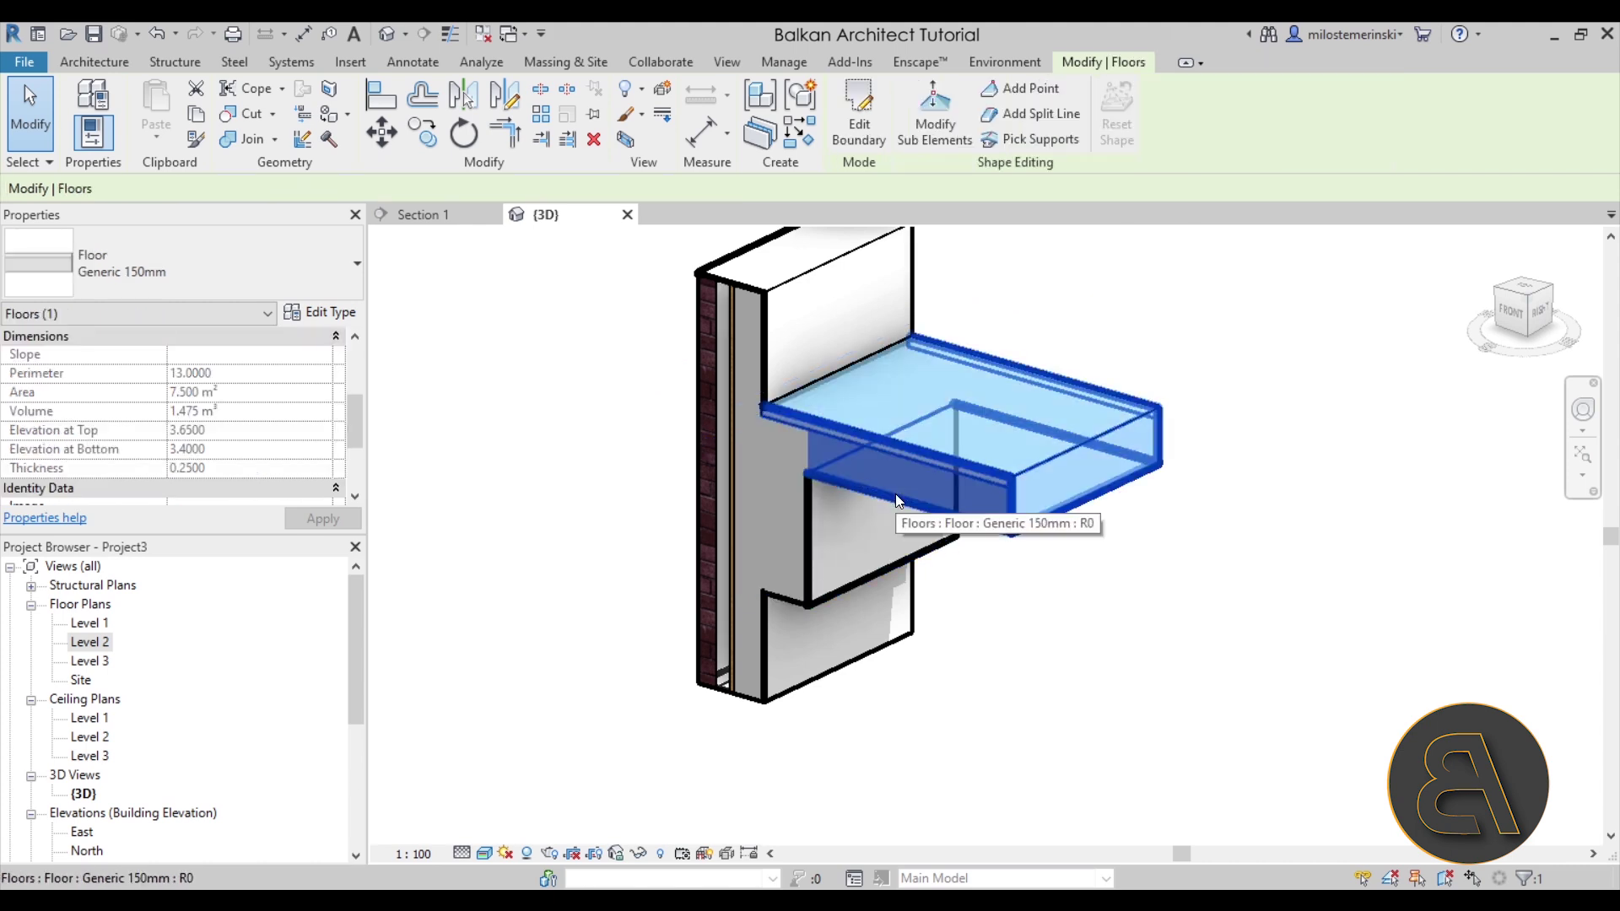
left_click(803, 532)
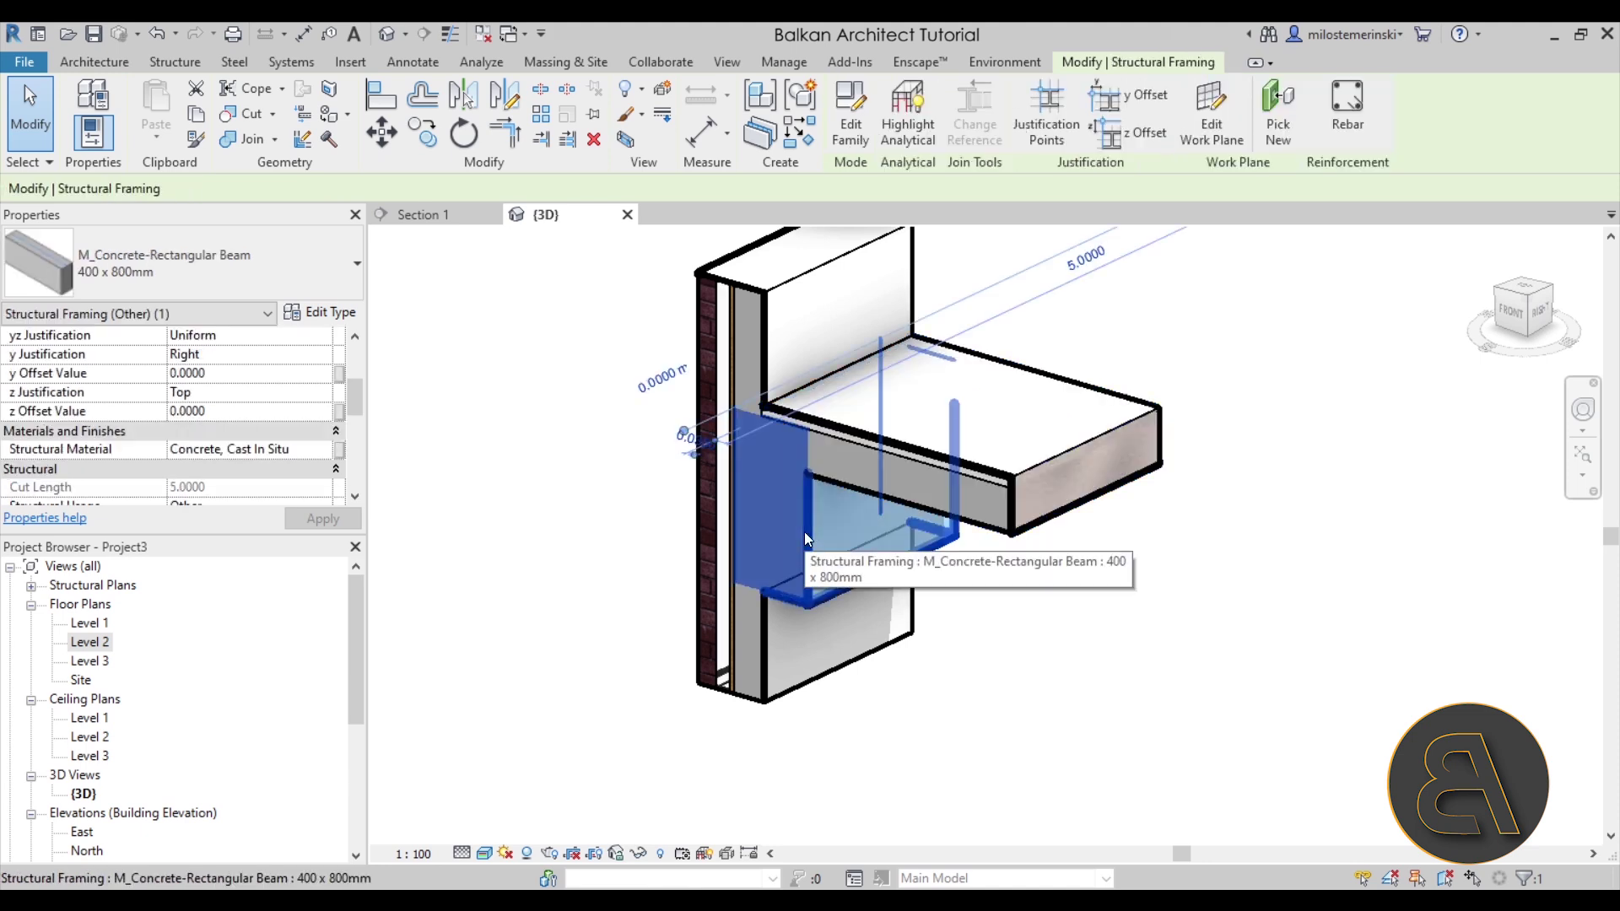
left_click(761, 624)
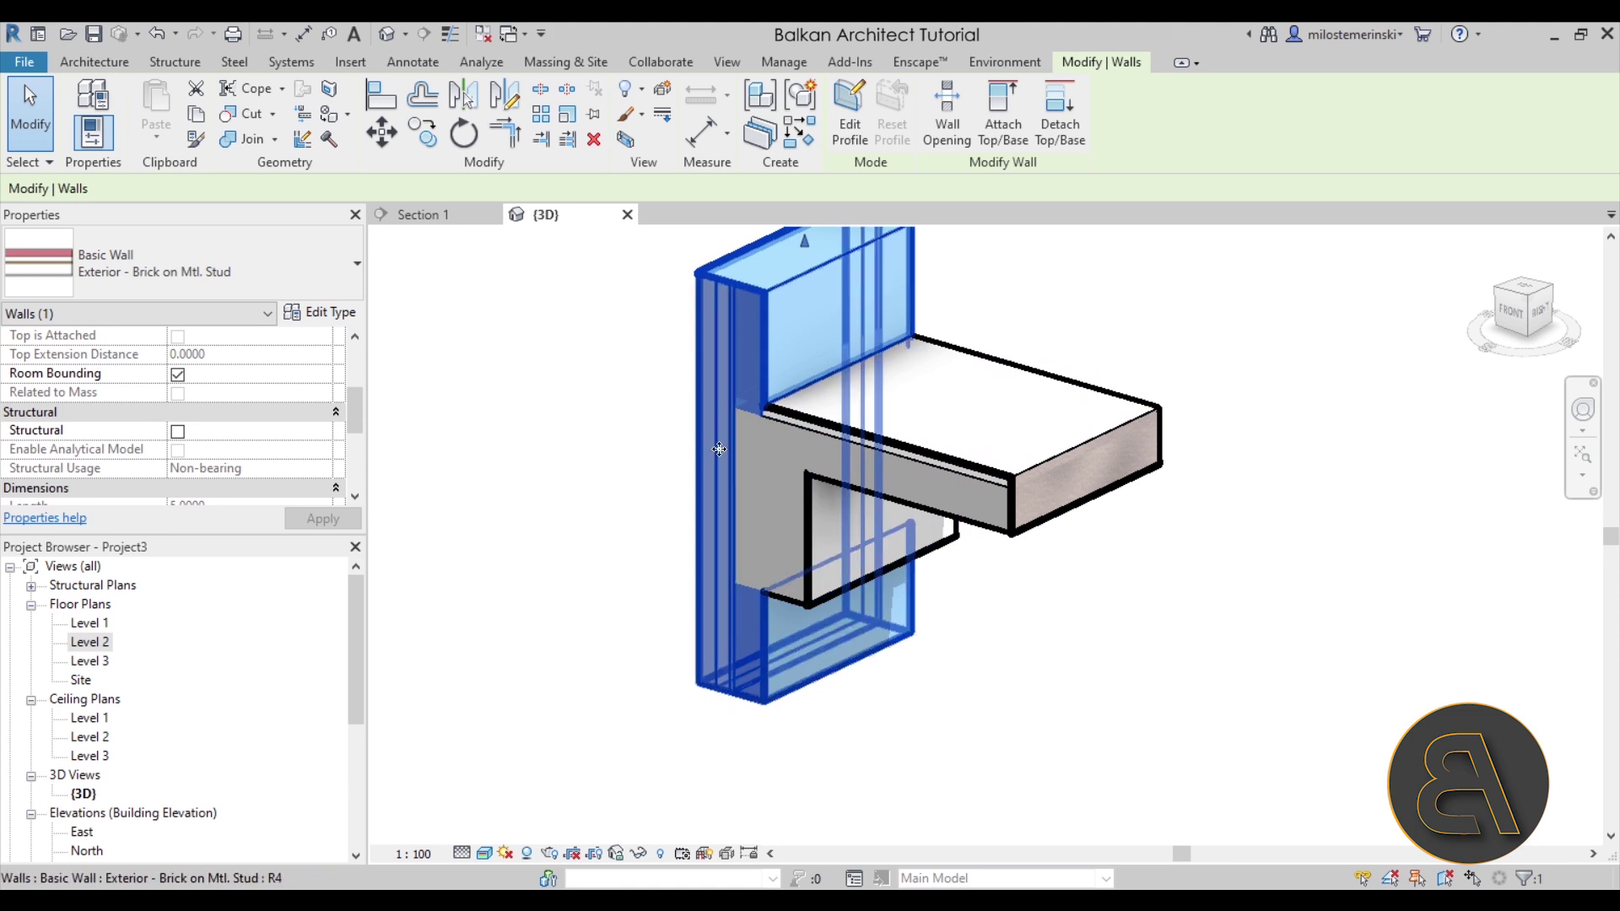
mouse_move(579, 488)
middle_mouse_down()
mouse_move(557, 473)
mouse_move(580, 510)
middle_mouse_up()
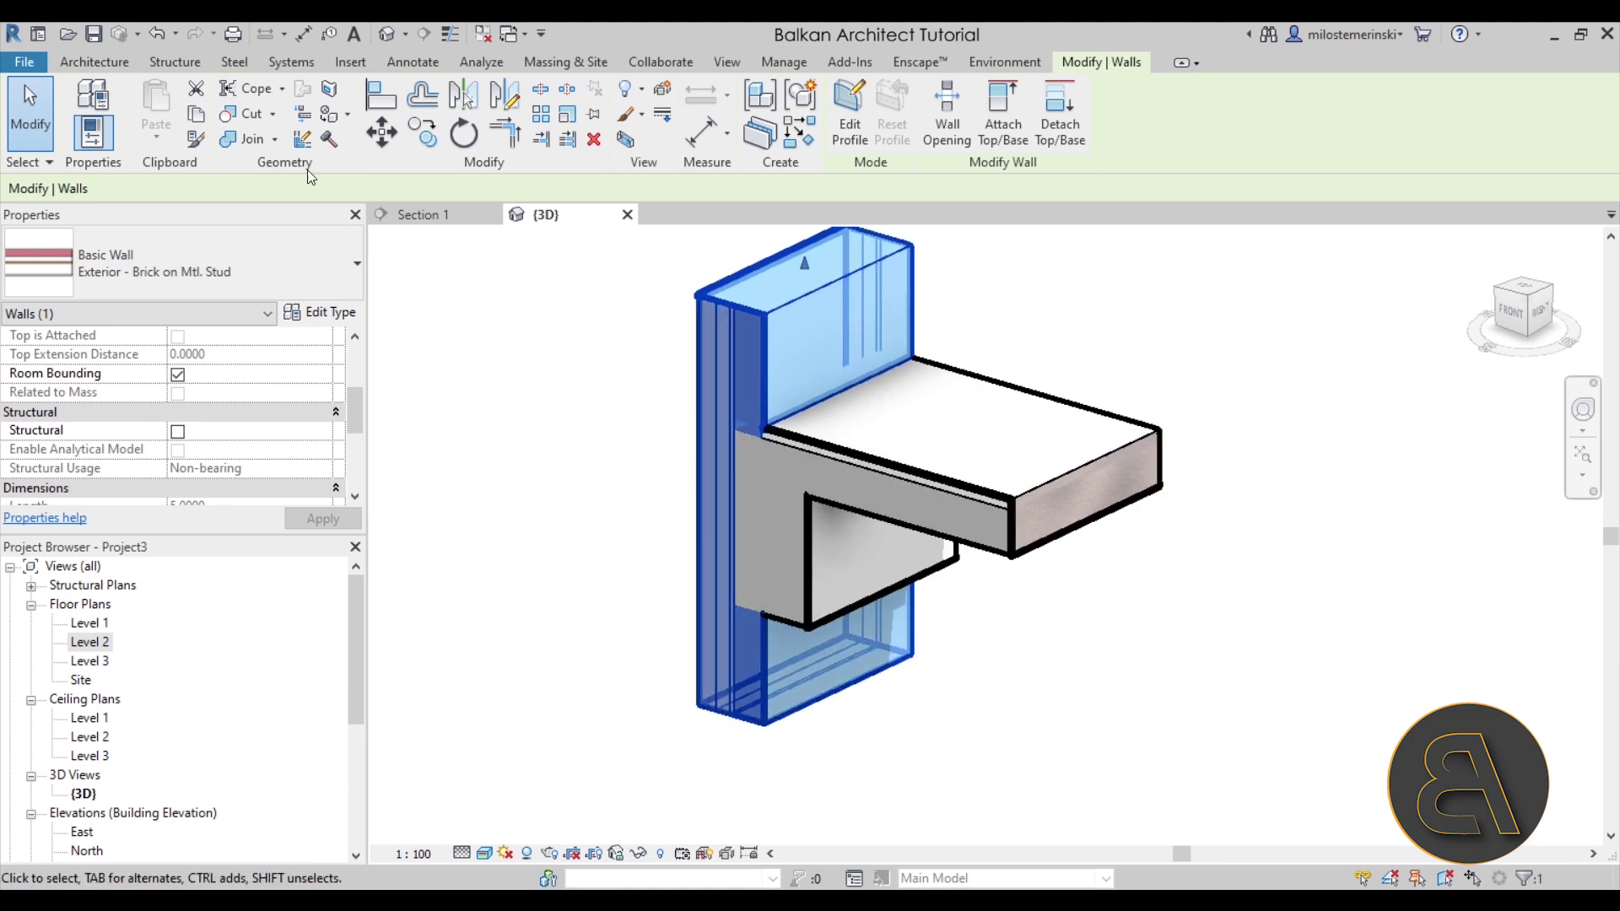
- Switch the join order between the brick wall and the concrete beam in the 3D view
left_click(273, 140)
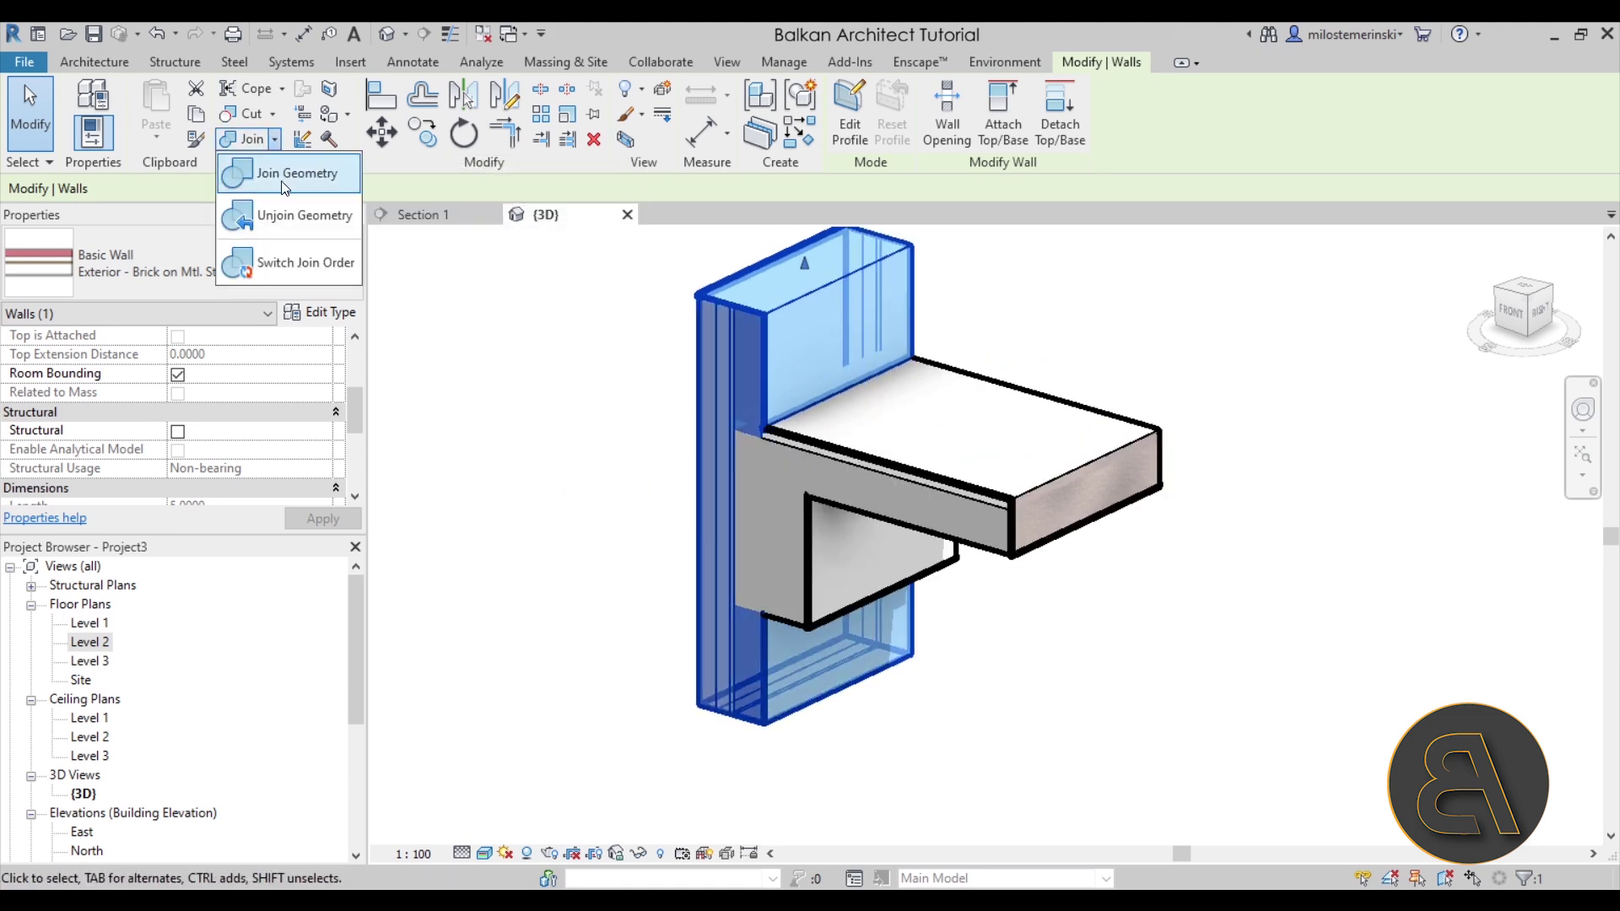
left_click(297, 272)
left_click(762, 373)
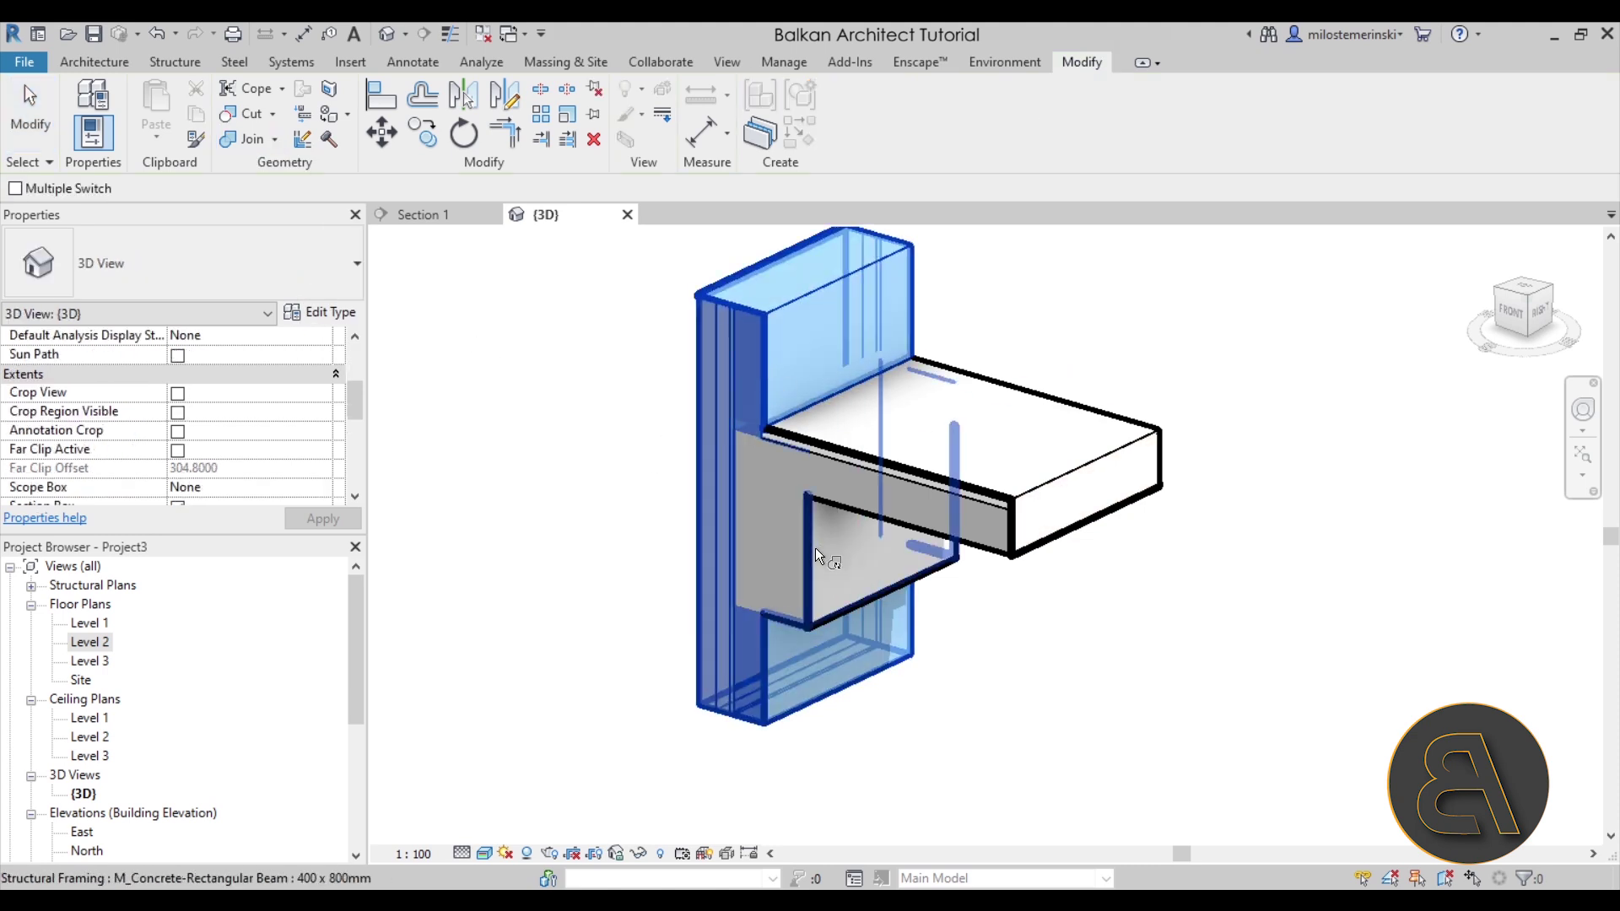
left_click(815, 548)
scroll(743, 468, "up", 5)
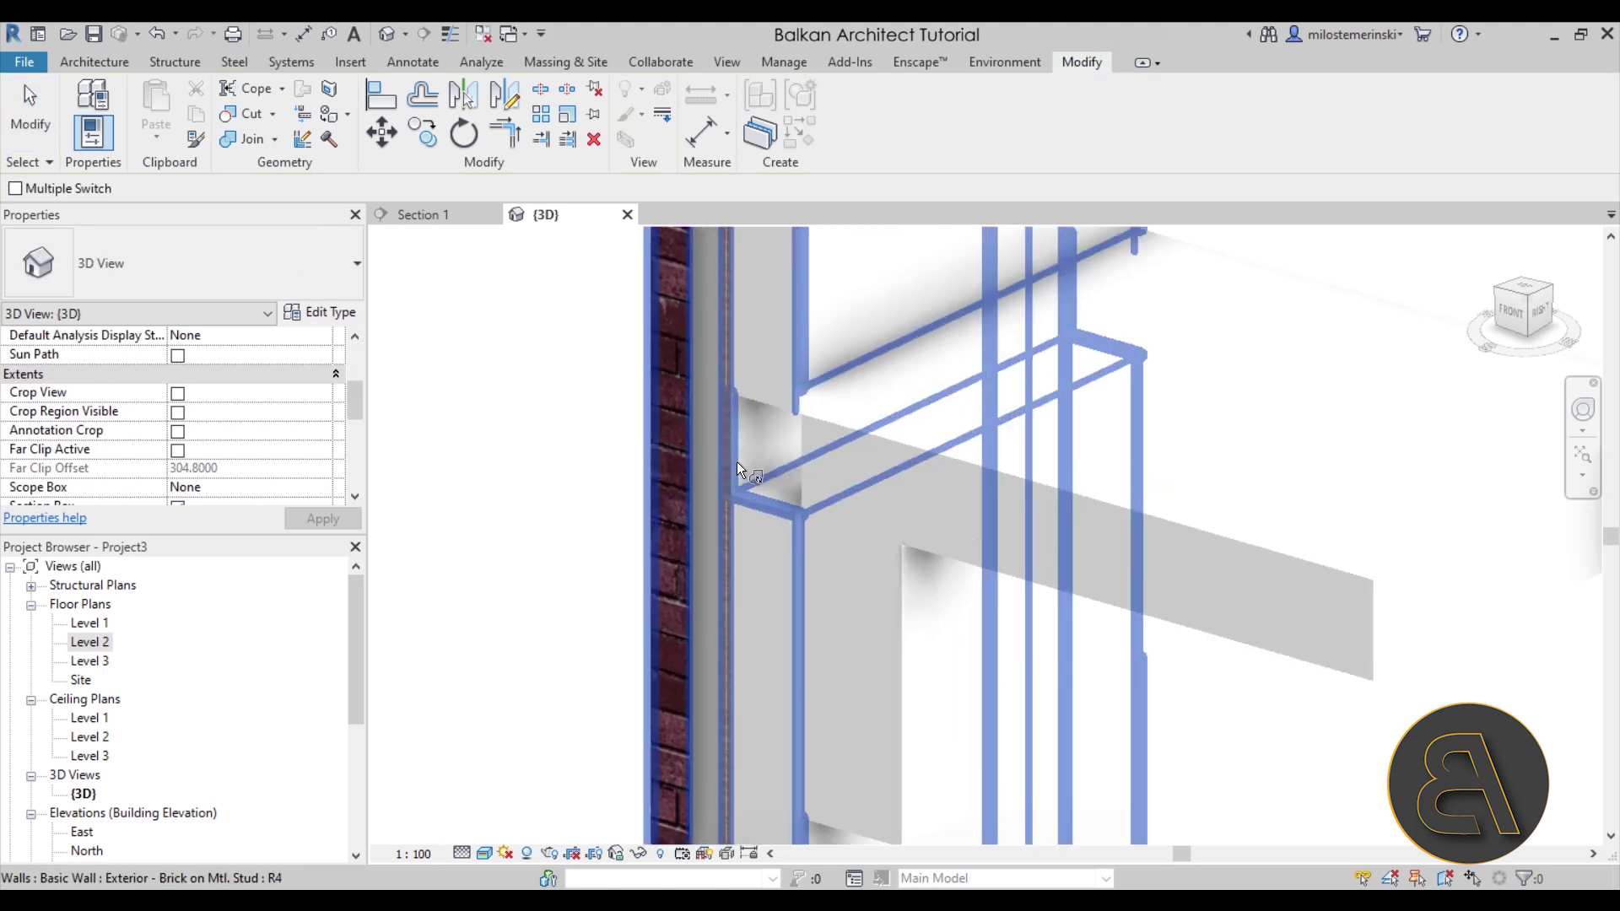
scroll(803, 447, "down", 5)
scroll(781, 452, "up", 1)
left_click(782, 454)
key("Escape")
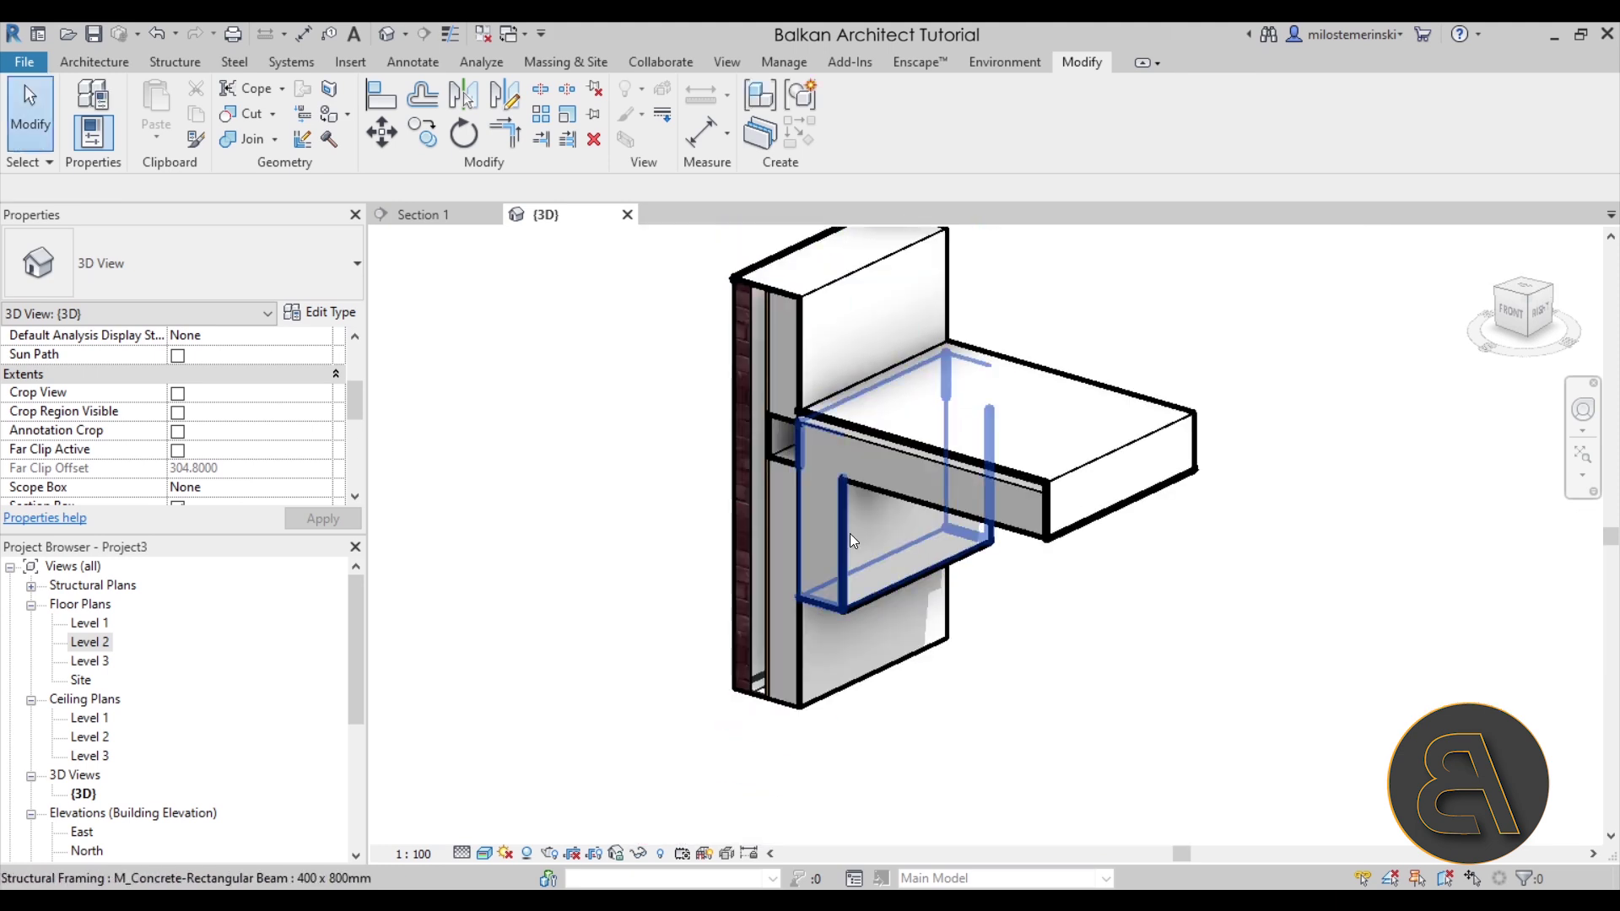
- Examine the beam and the wall around the floor's end in the 3D view from several angles
left_click(849, 533)
middle_click_drag(918, 555, 979, 561, "shift")
scroll(760, 493, "up", 3)
scroll(1106, 530, "down", 3)
left_click(1237, 671)
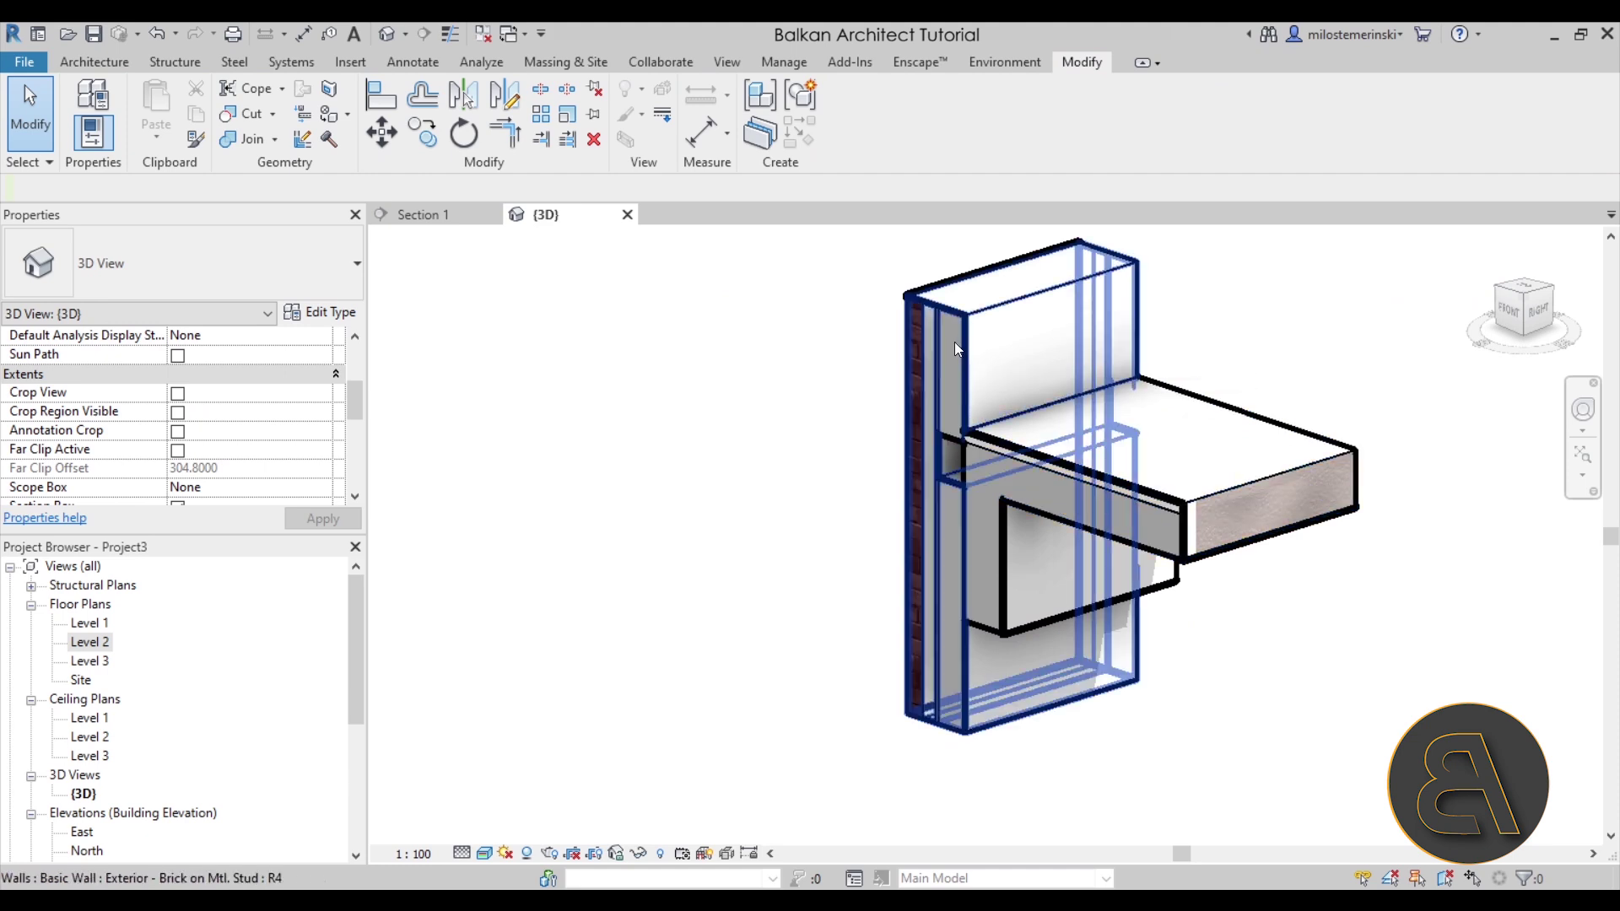
middle_click_drag(1031, 609, 1097, 563, "shift")
scroll(1003, 448, "up", 4)
middle_click_drag(1001, 442, 1022, 395, "shift")
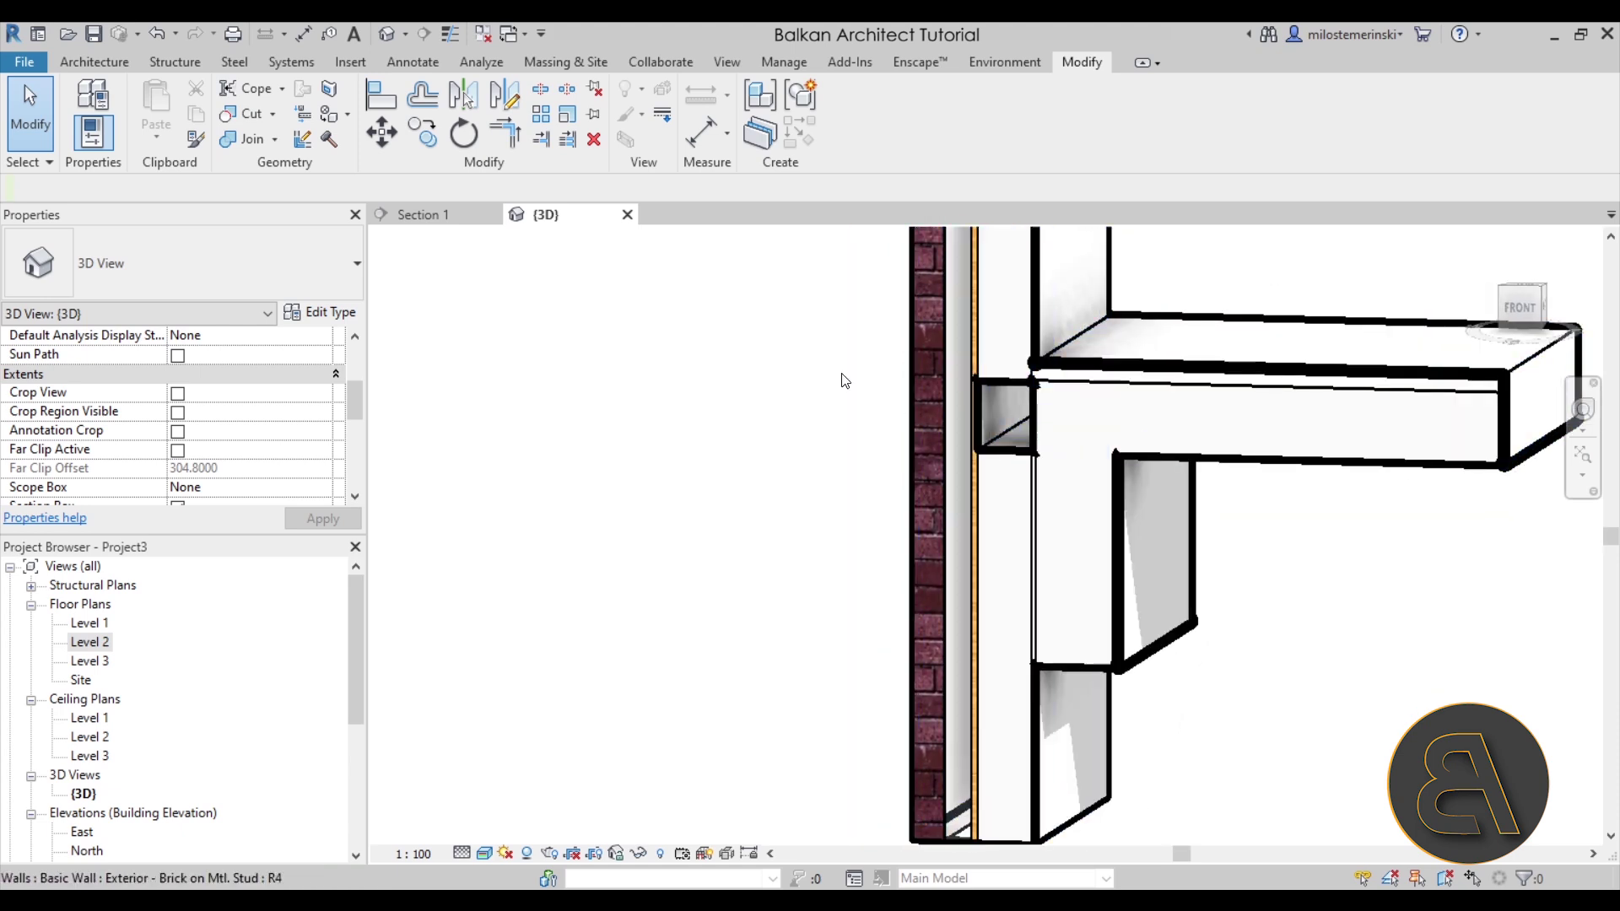
- Switch the join order between the wall and the floor slab in Section 1
left_click(410, 217)
scroll(717, 456, "up", 2)
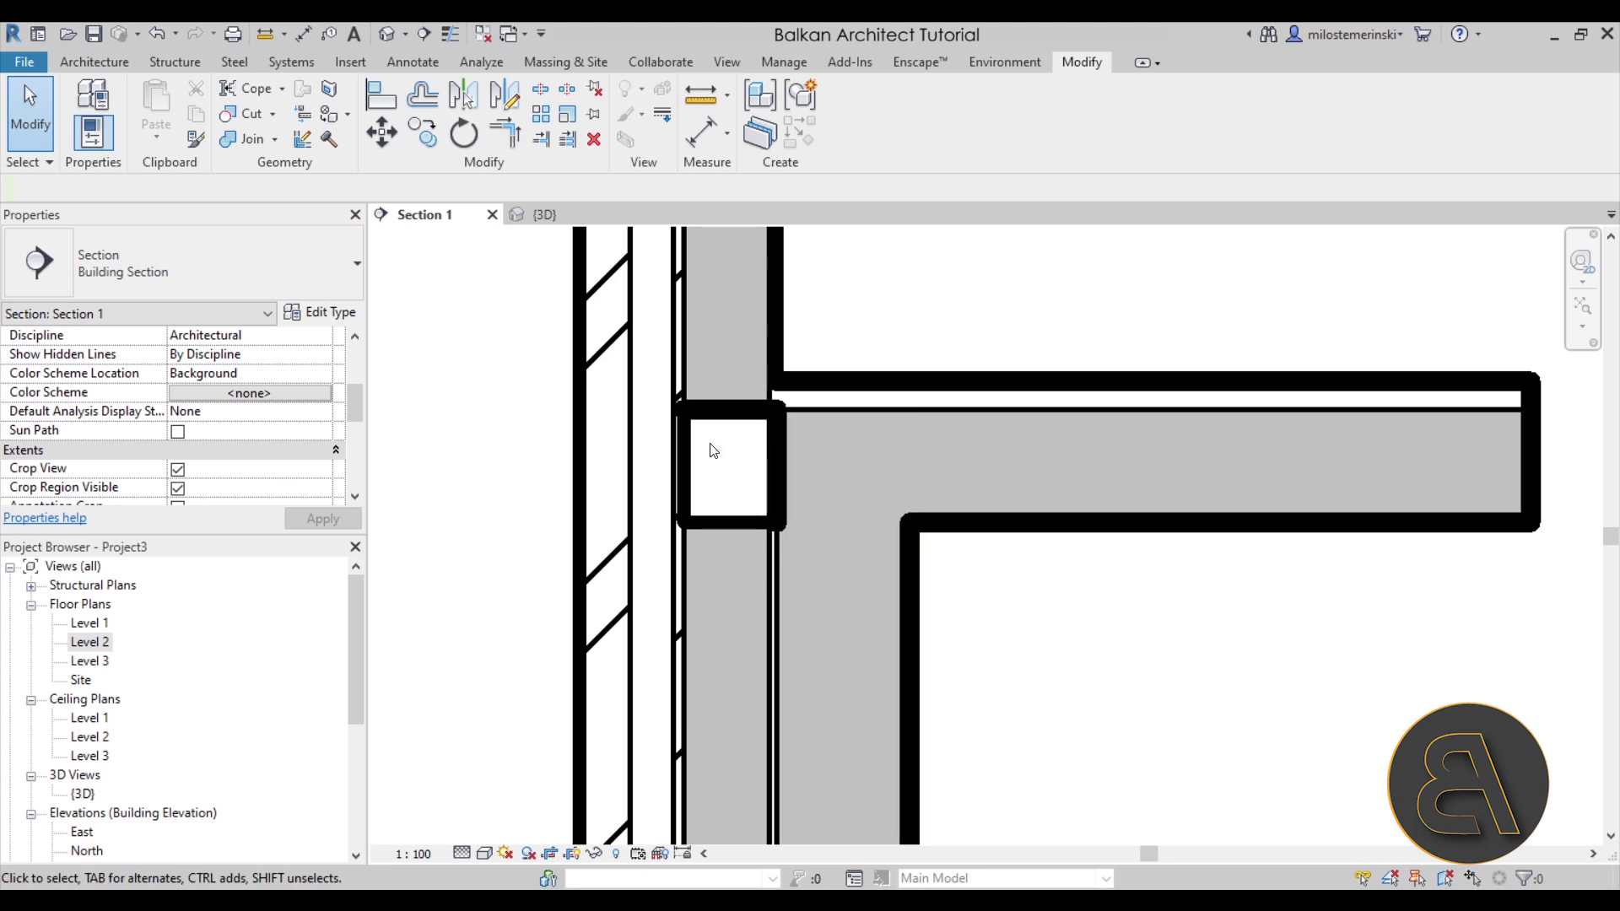
scroll(712, 452, "down", 2)
middle_click_drag(764, 449, 747, 468)
scroll(747, 469, "up", 3)
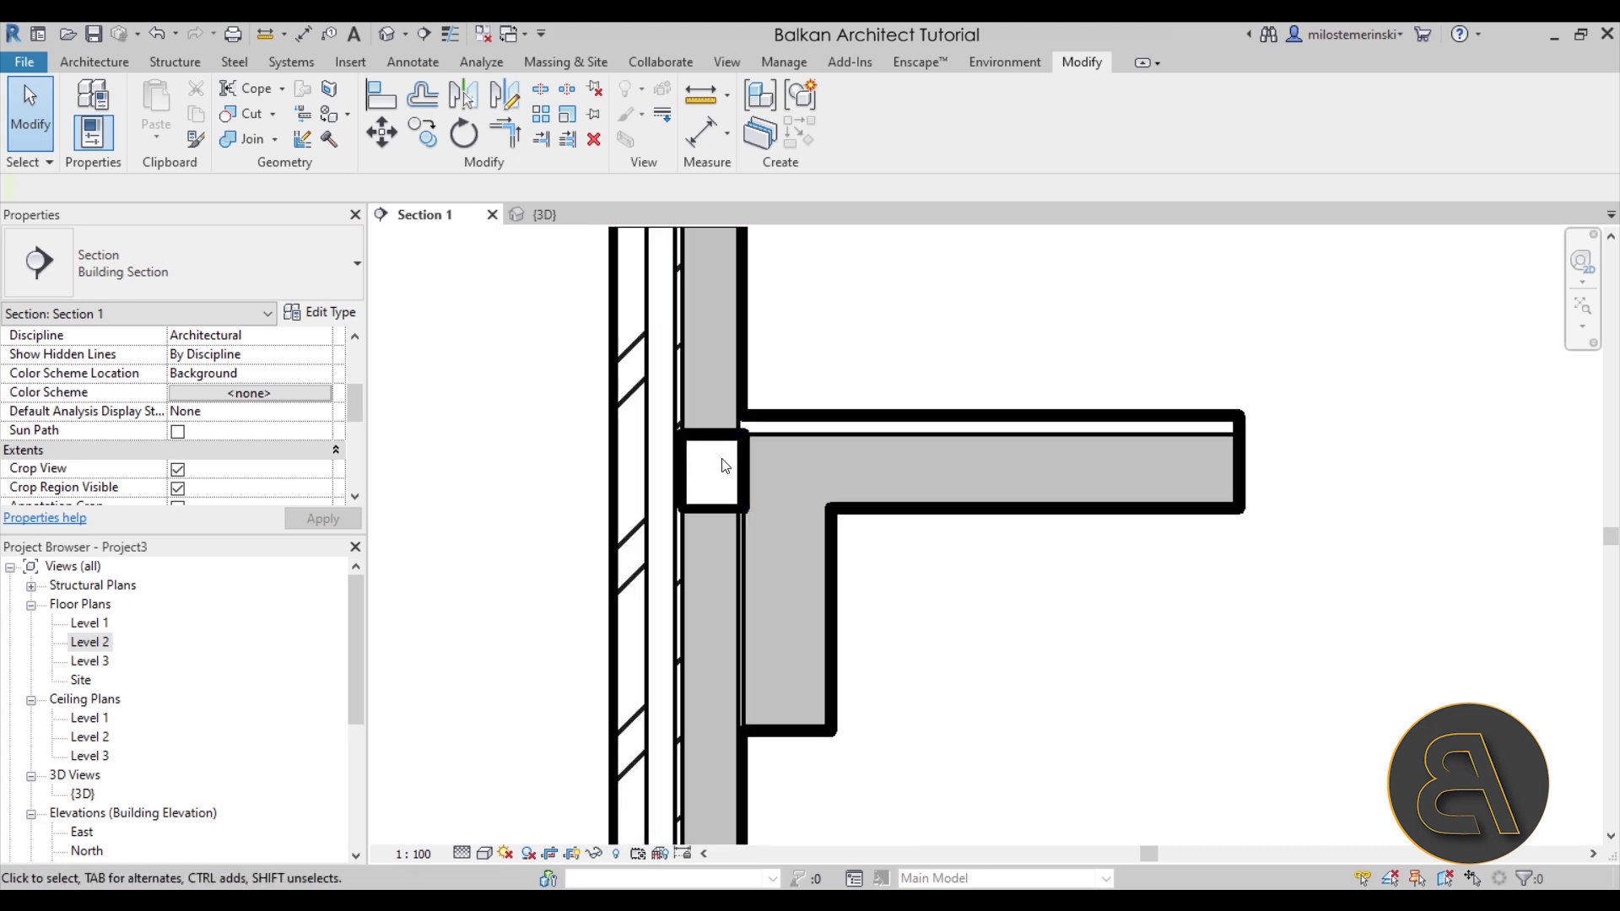
scroll(743, 469, "down", 2)
left_click(275, 140)
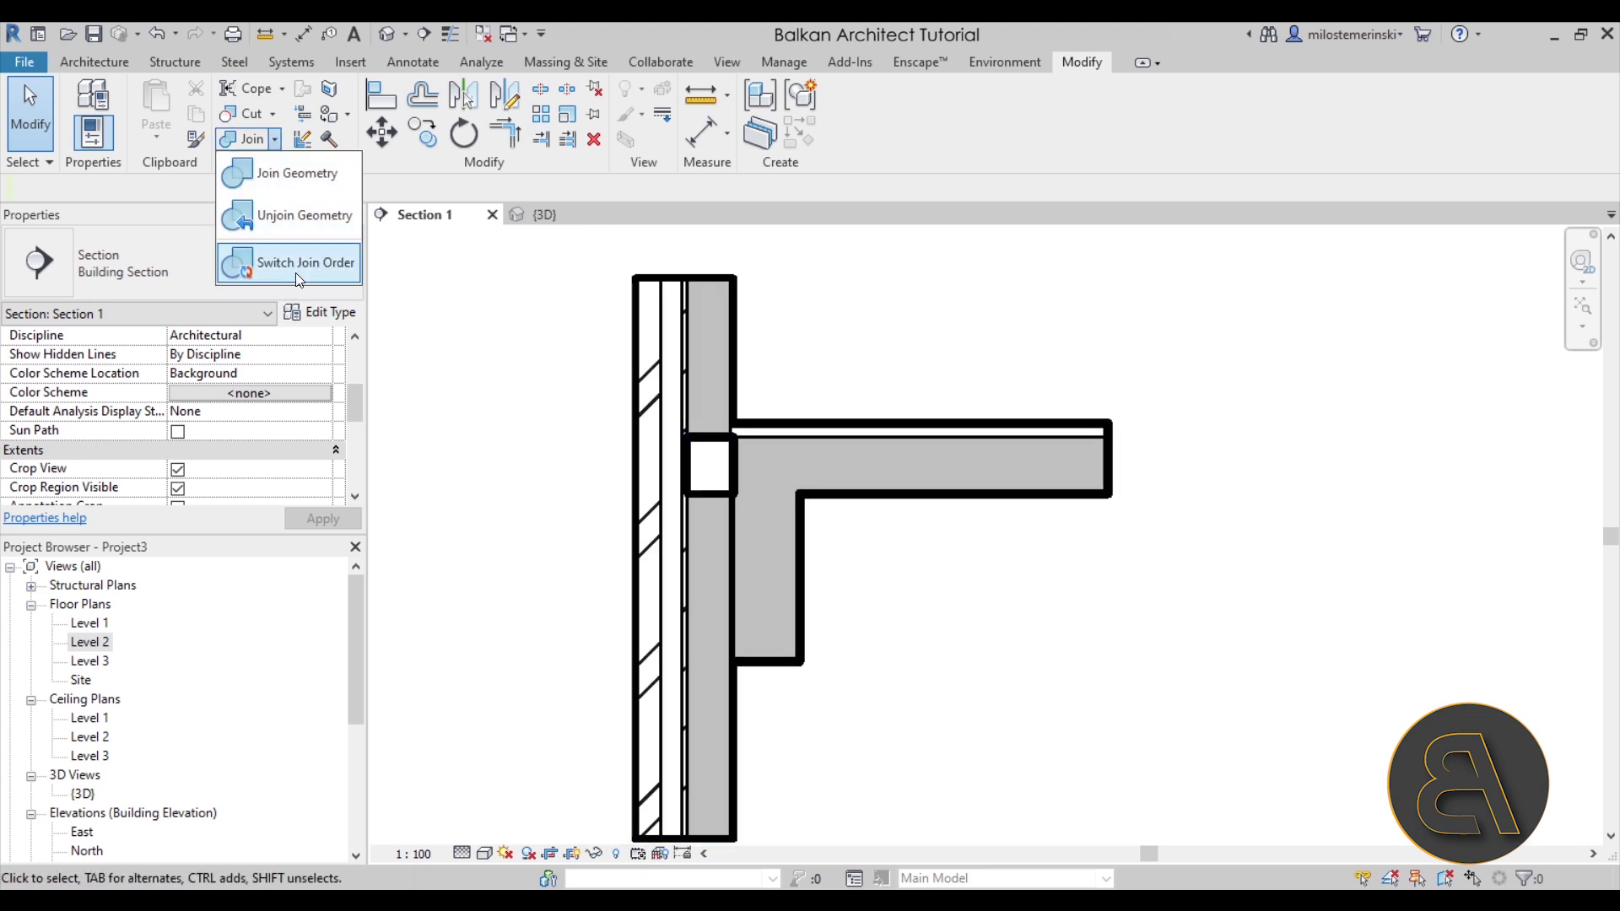
left_click(310, 263)
left_click(718, 348)
left_click(853, 427)
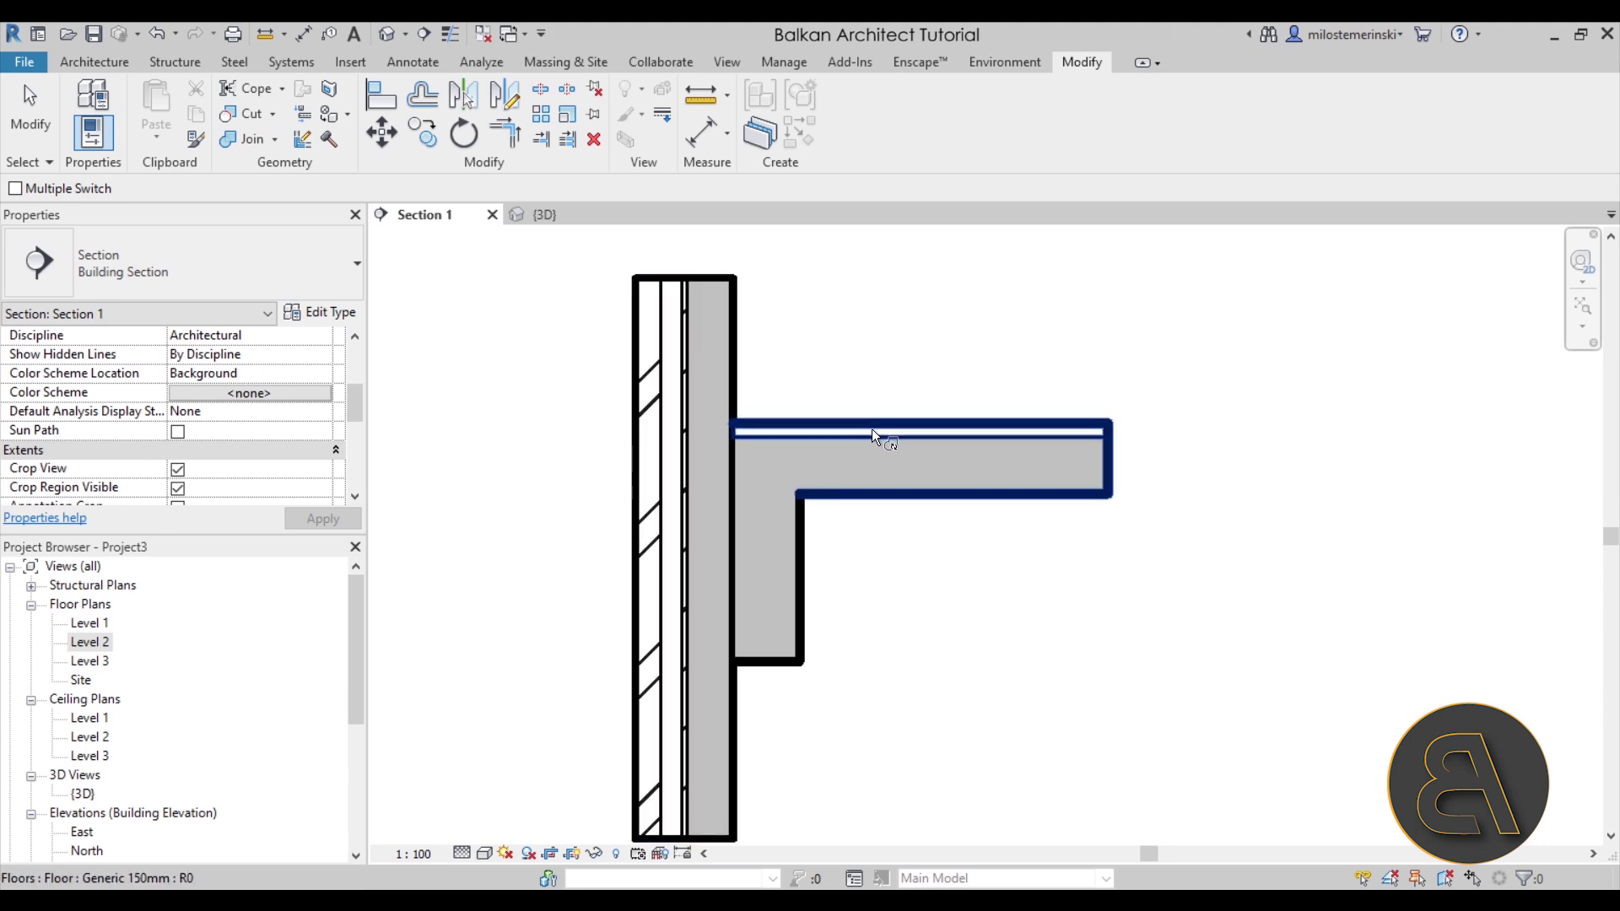
key("Escape")
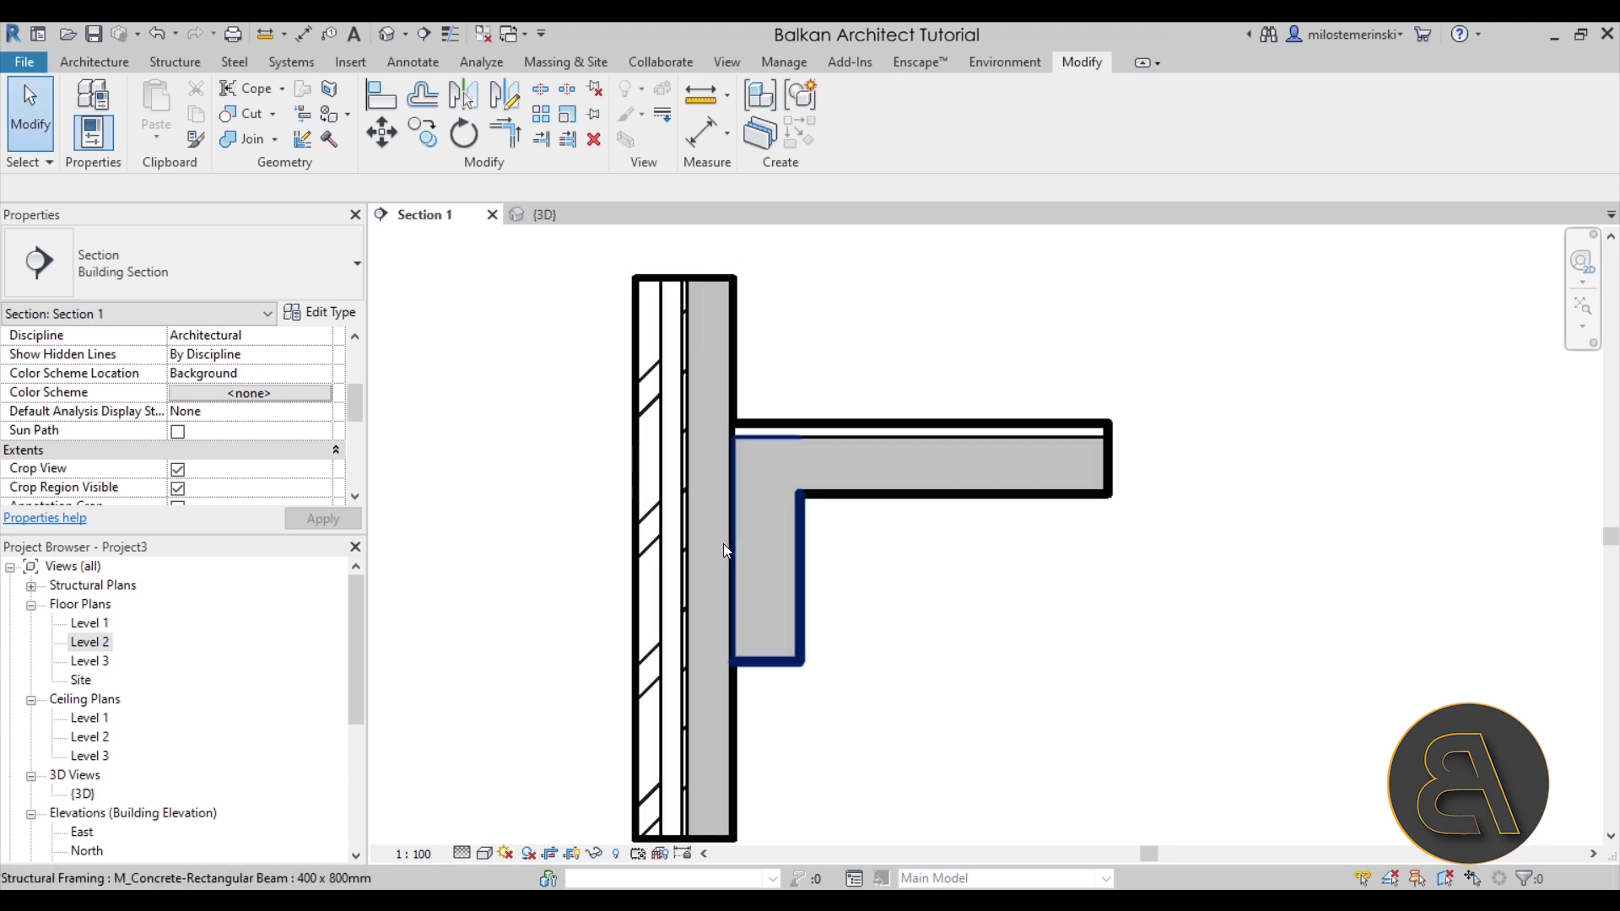
- Select the wall, floor and beam in Section 1 to check their extents with the wall taking priority
left_click(731, 364)
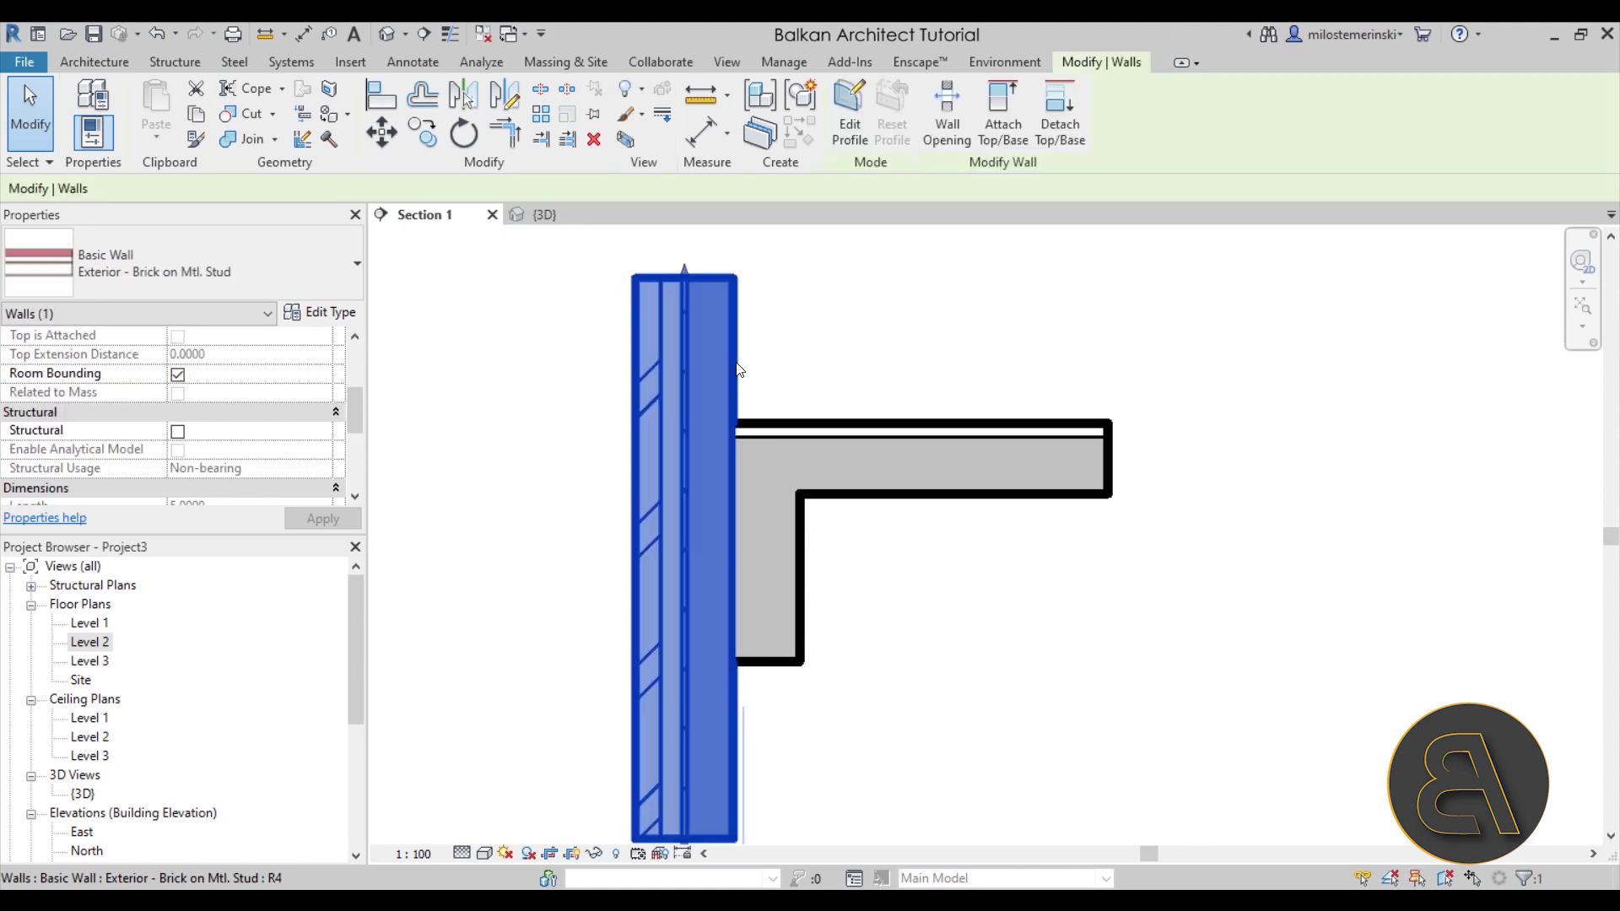
left_click(849, 479)
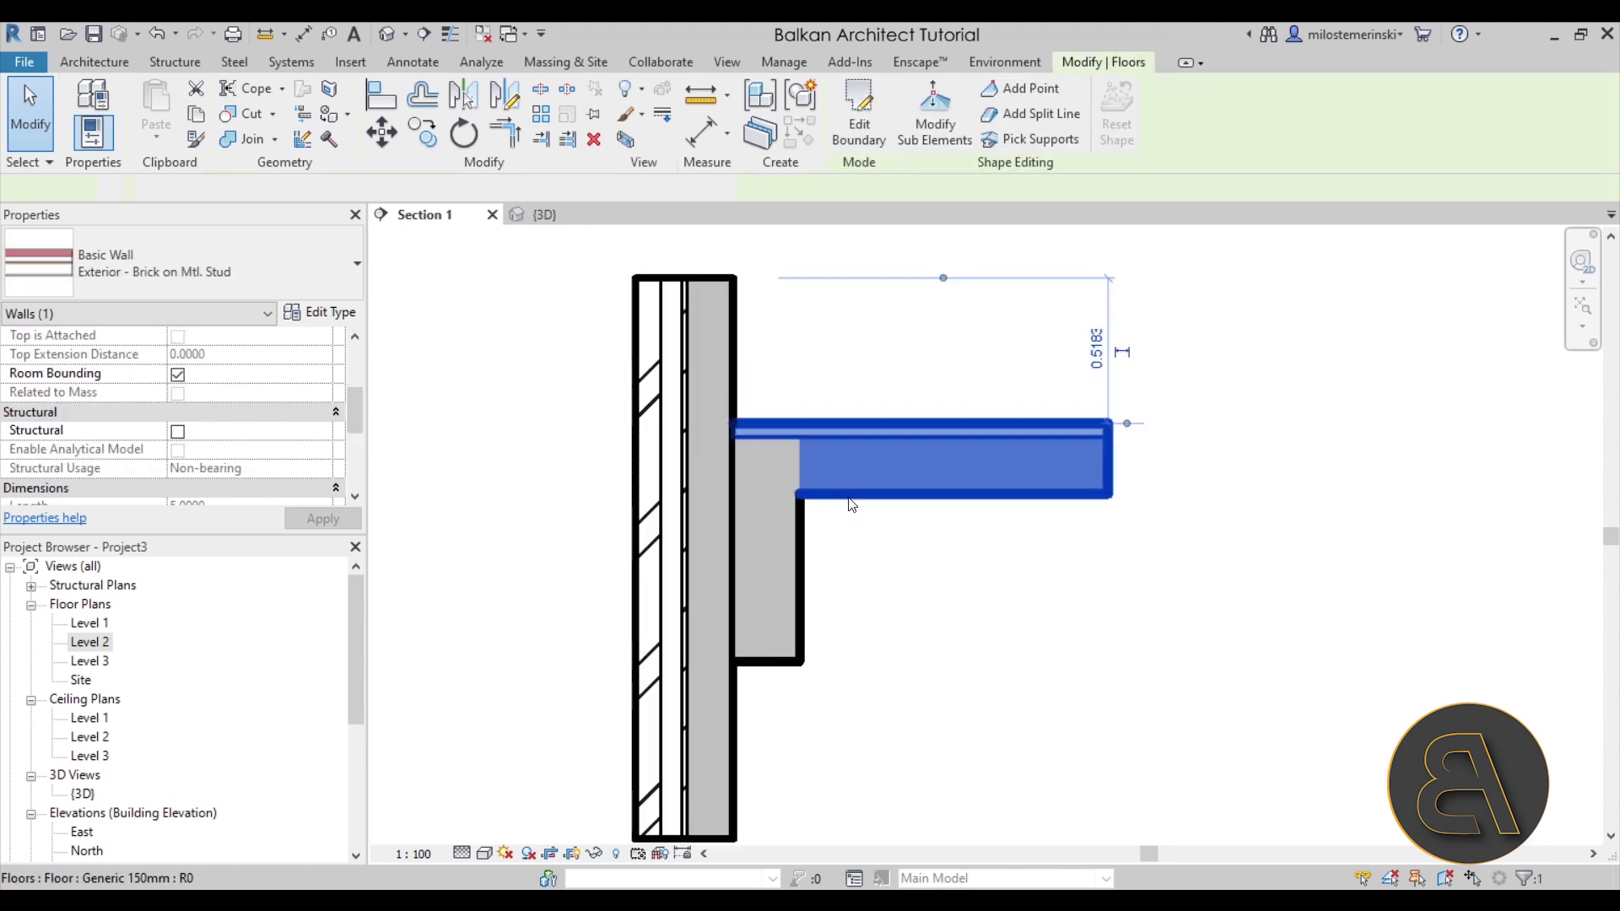
left_click(802, 530)
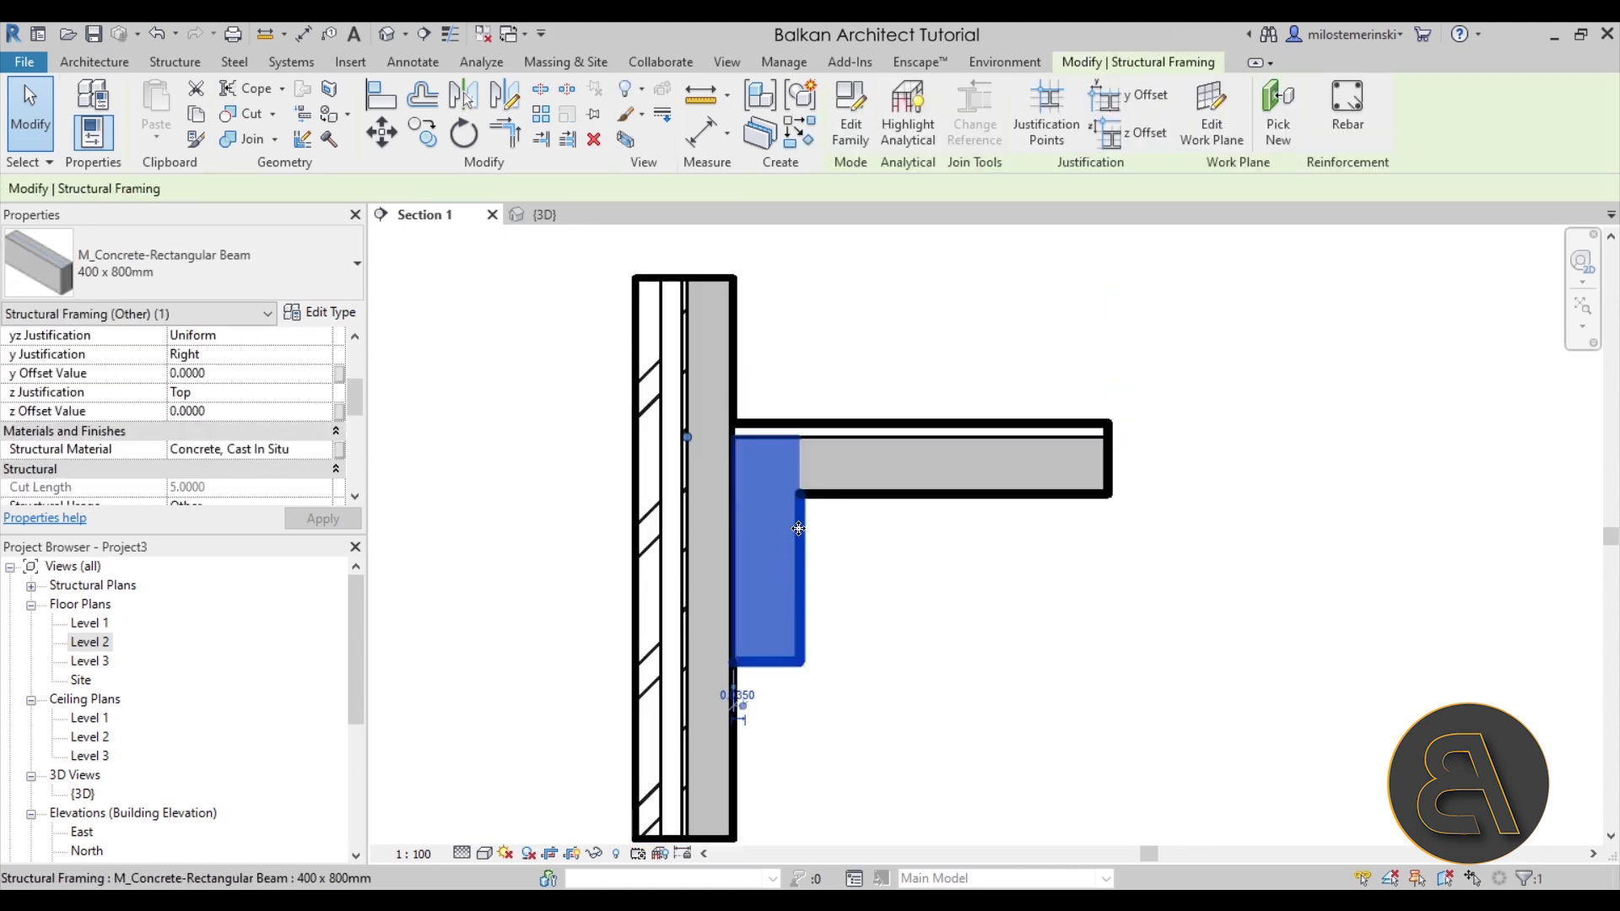
left_click(858, 499)
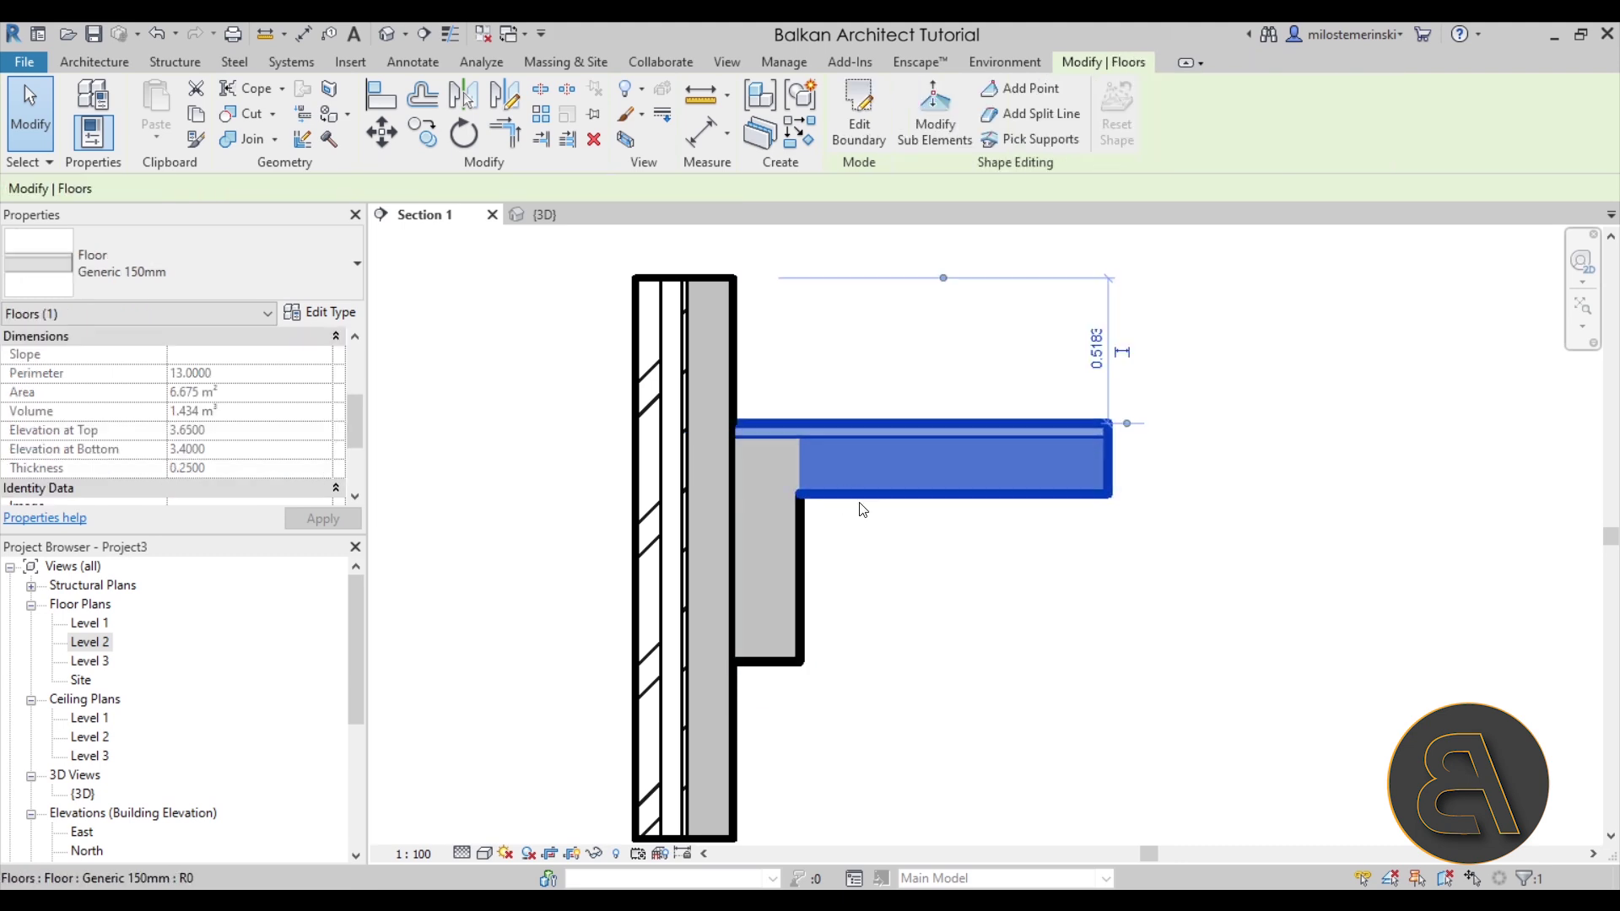
key("Escape")
- Switch the wall's join order back with both the concrete beam and the floor slab in Section 1
left_click(274, 140)
left_click(295, 263)
left_click(800, 561)
left_click(726, 540)
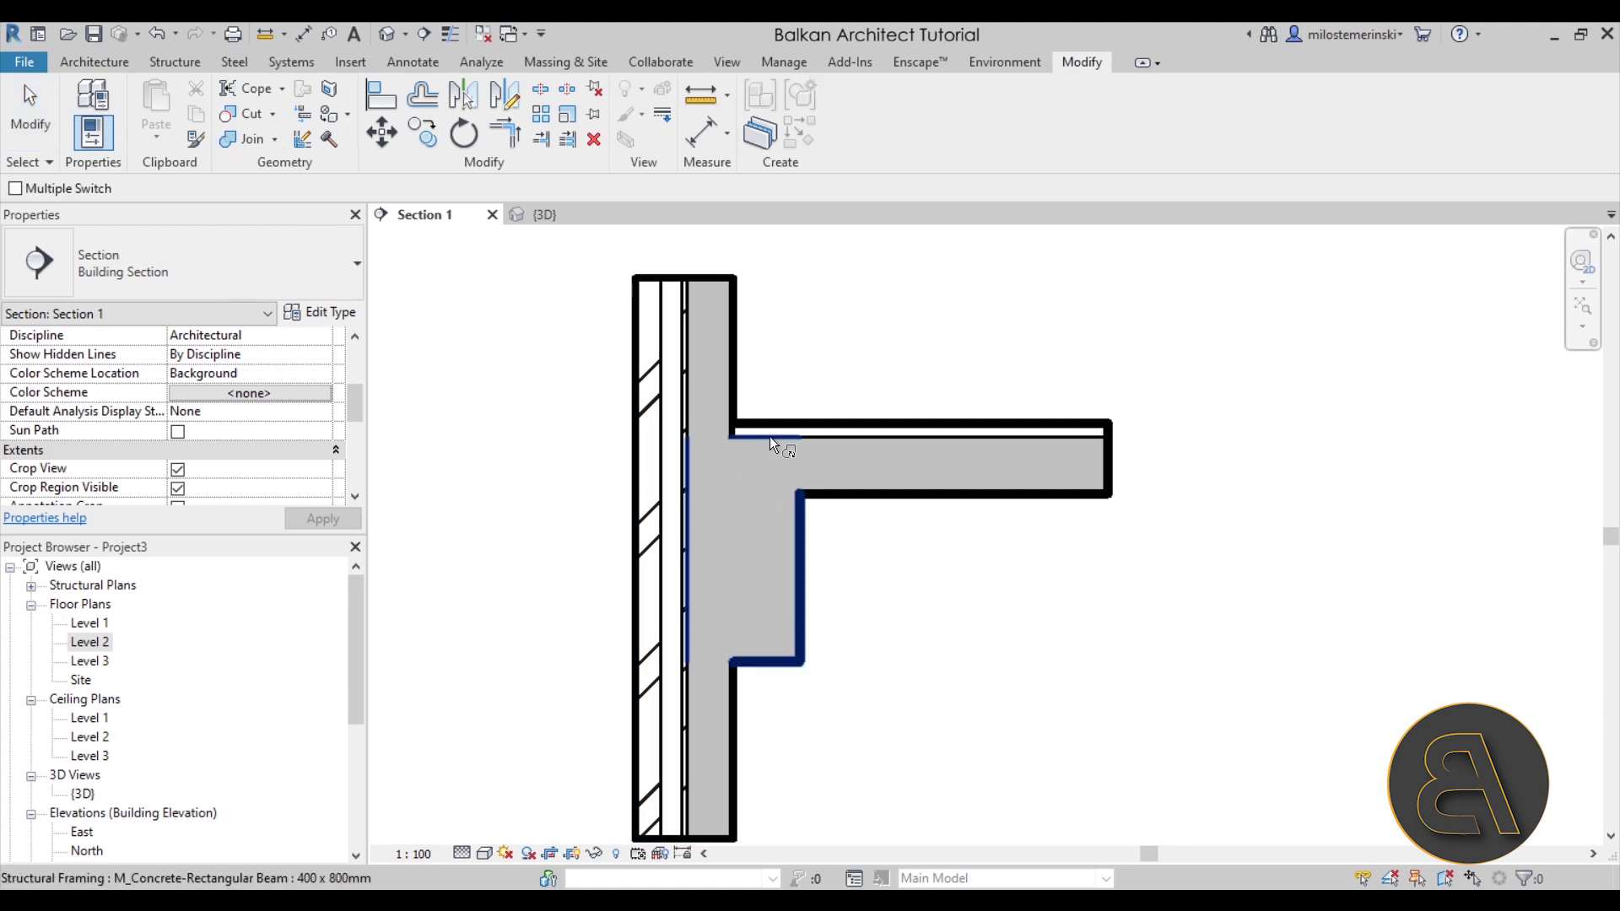
left_click(863, 432)
left_click(730, 395)
key("Escape")
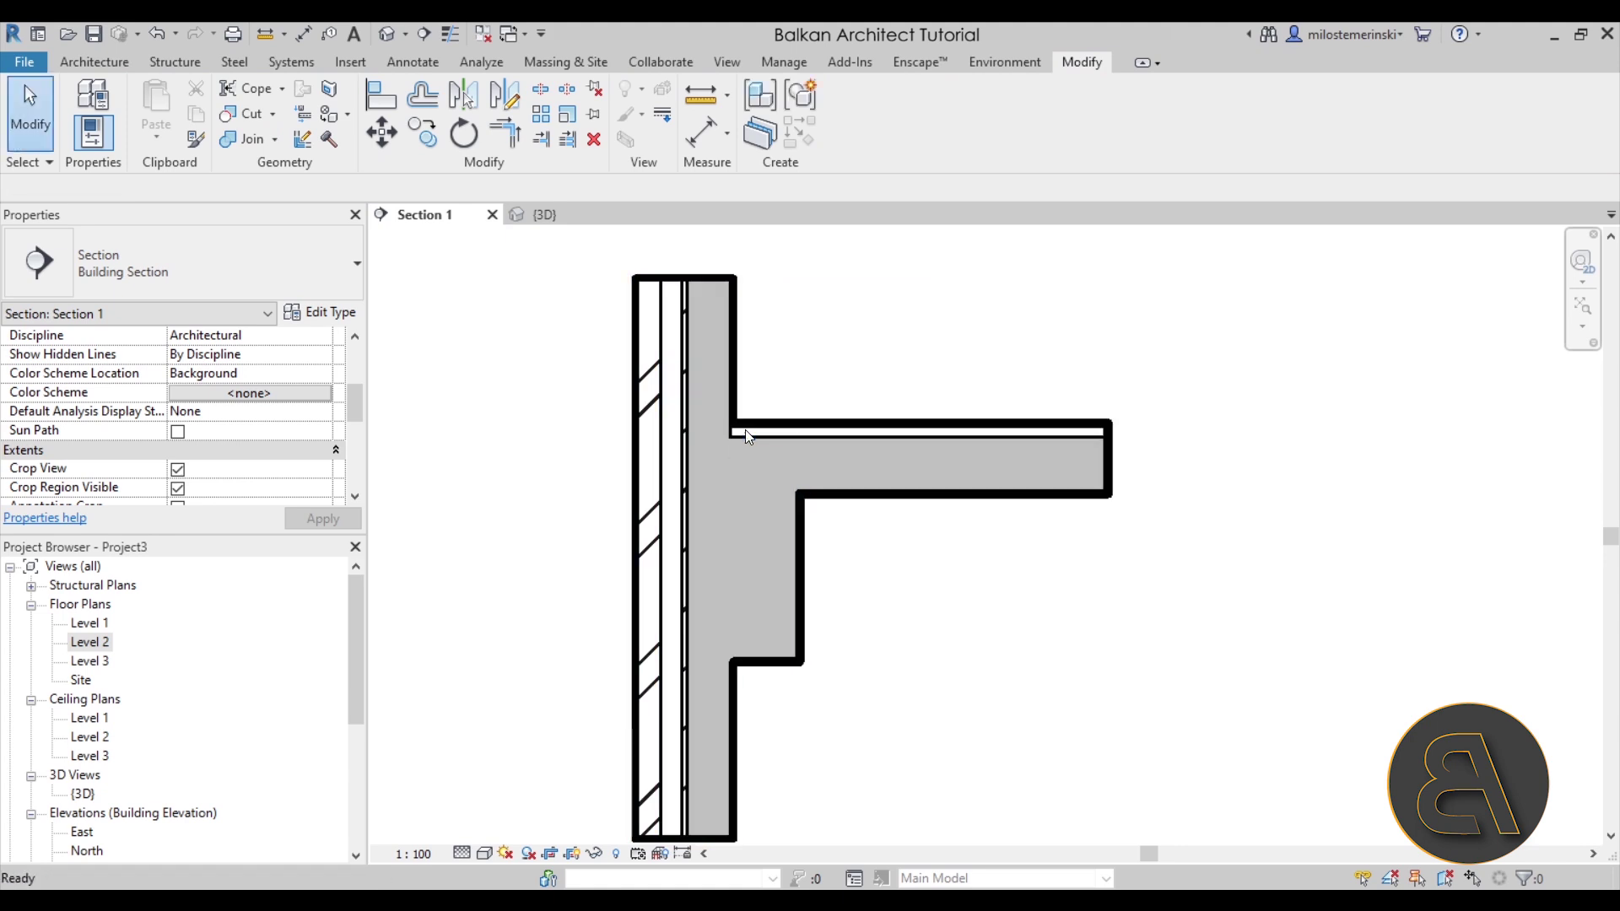
- Select the wall, floor and beam repeatedly in Section 1 to examine which element cuts which under the restored join order
left_click(758, 430)
left_click(736, 699)
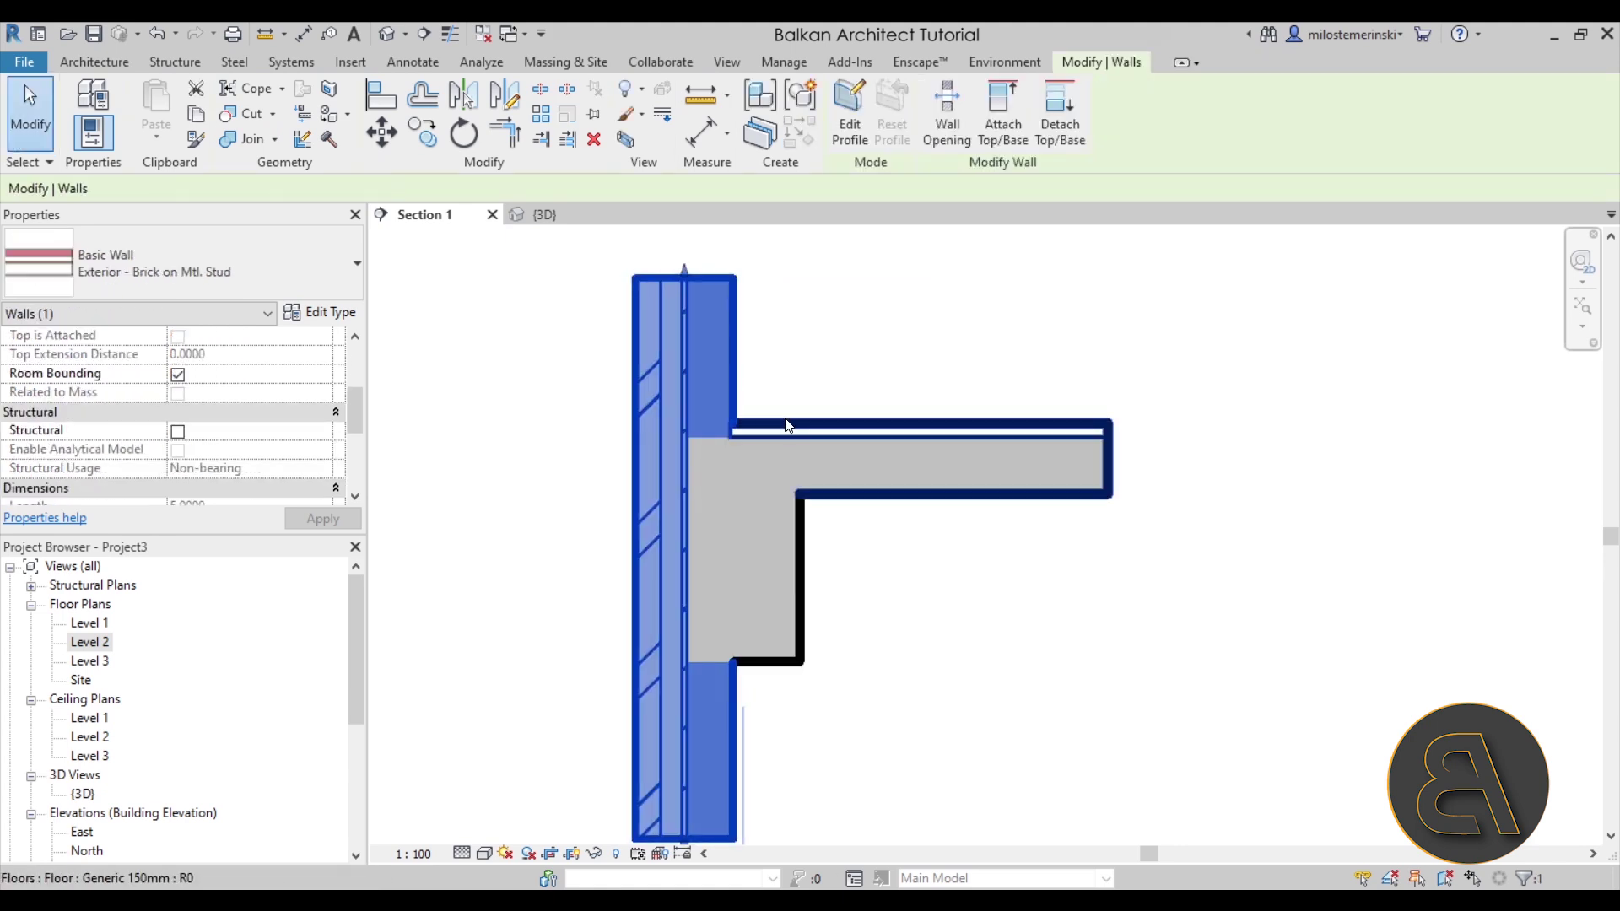
left_click(787, 423)
left_click(751, 642)
left_click(857, 527)
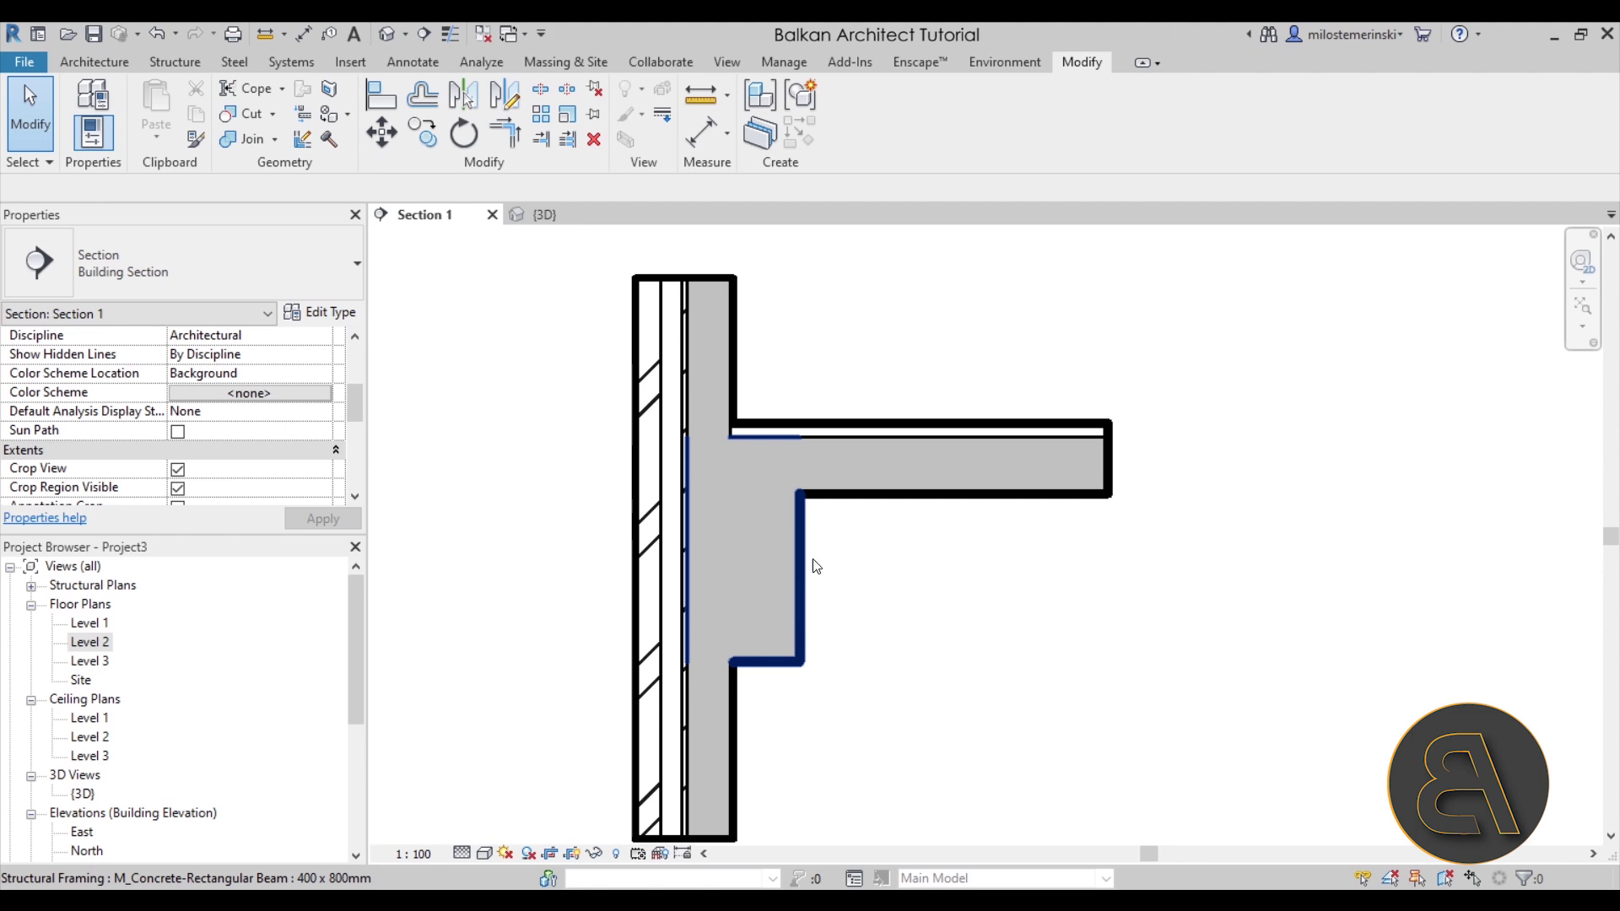
left_click(803, 582)
left_click(833, 499)
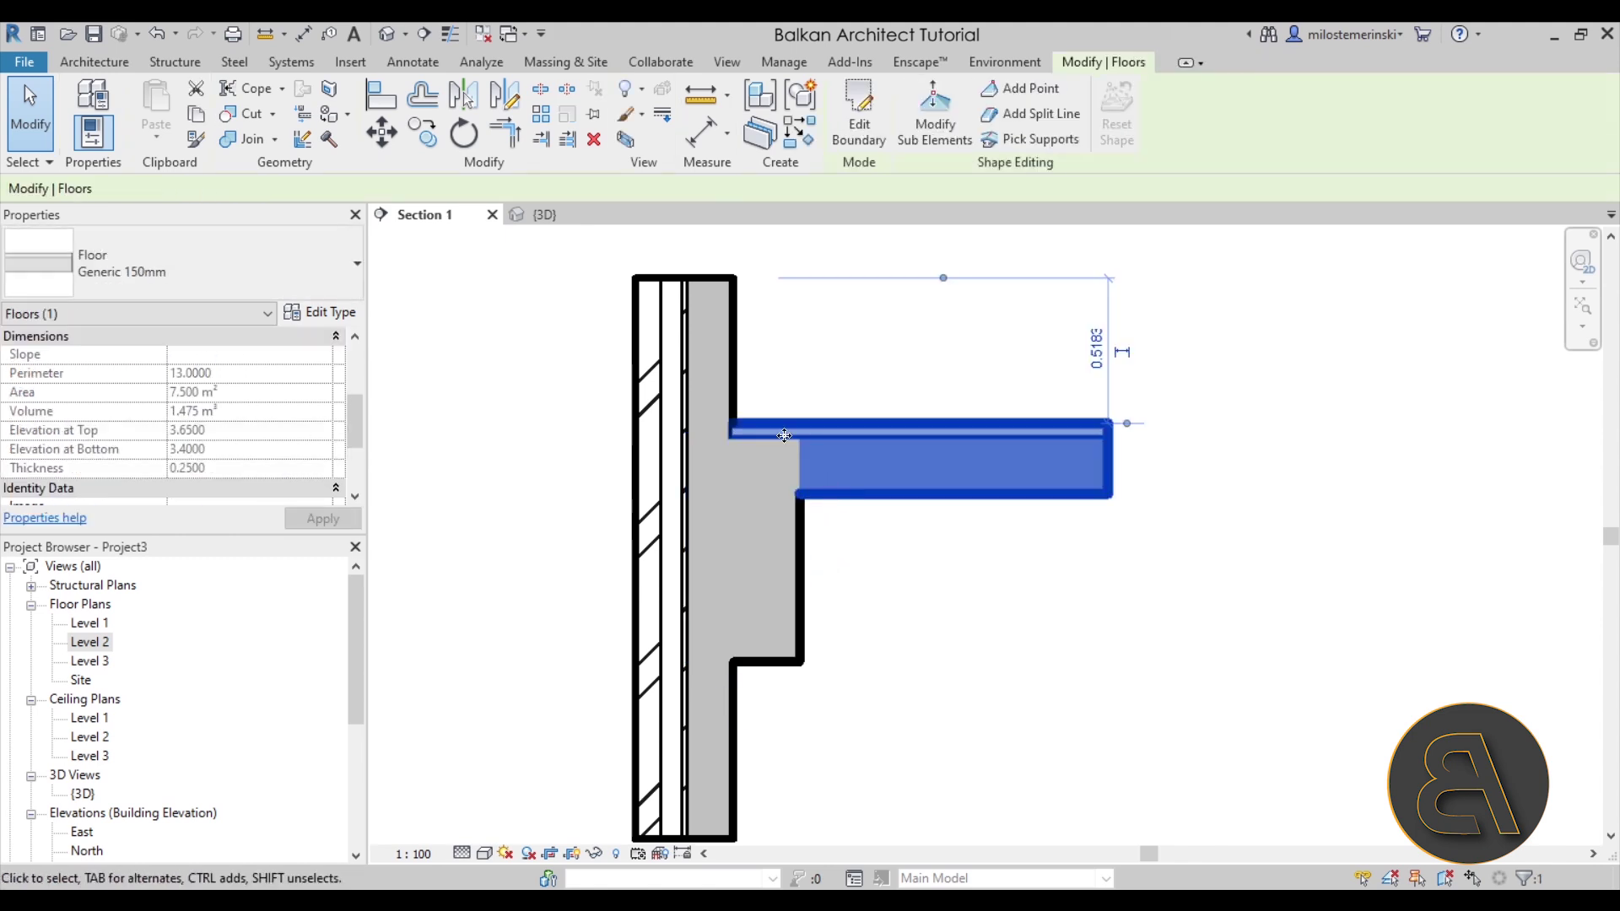
left_click(736, 402)
left_click(853, 605)
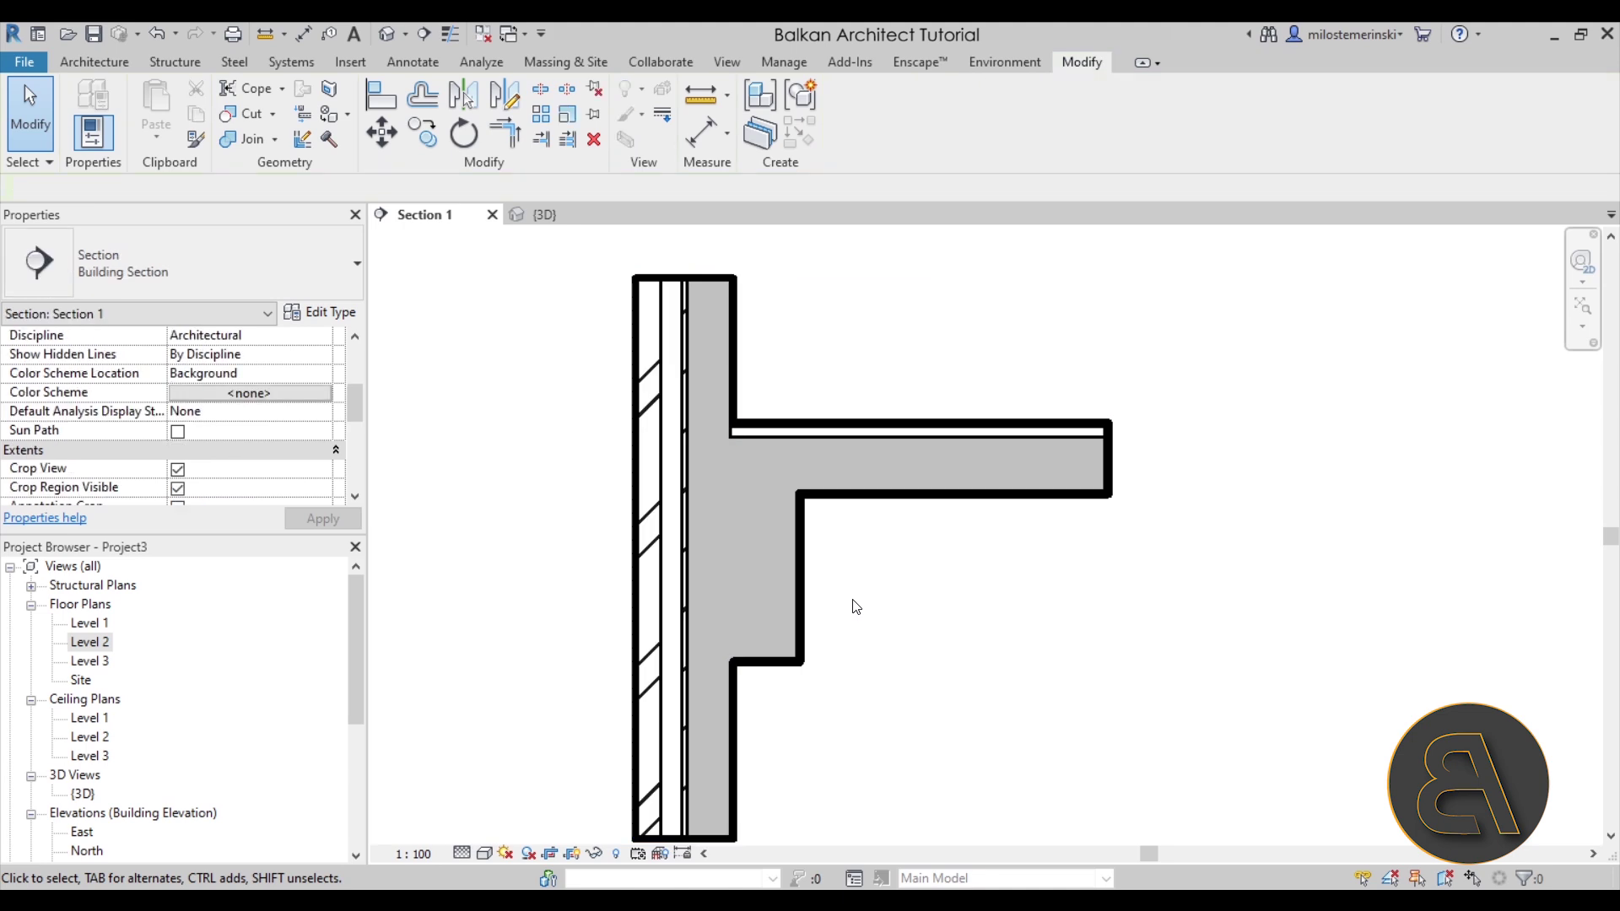
left_click(815, 621)
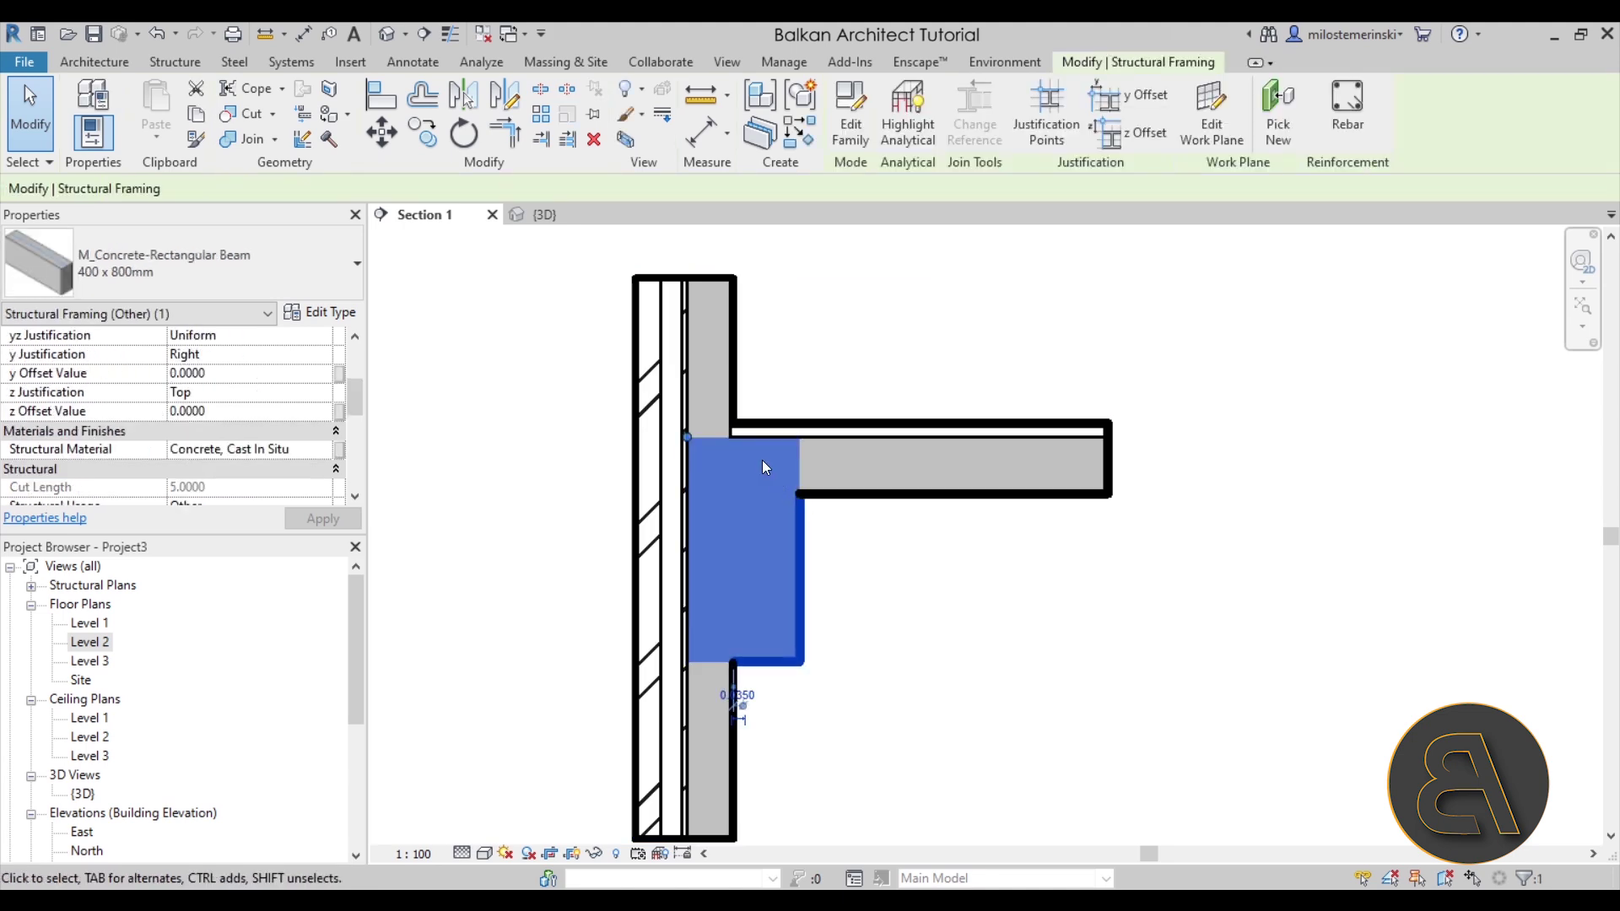
left_click(834, 496)
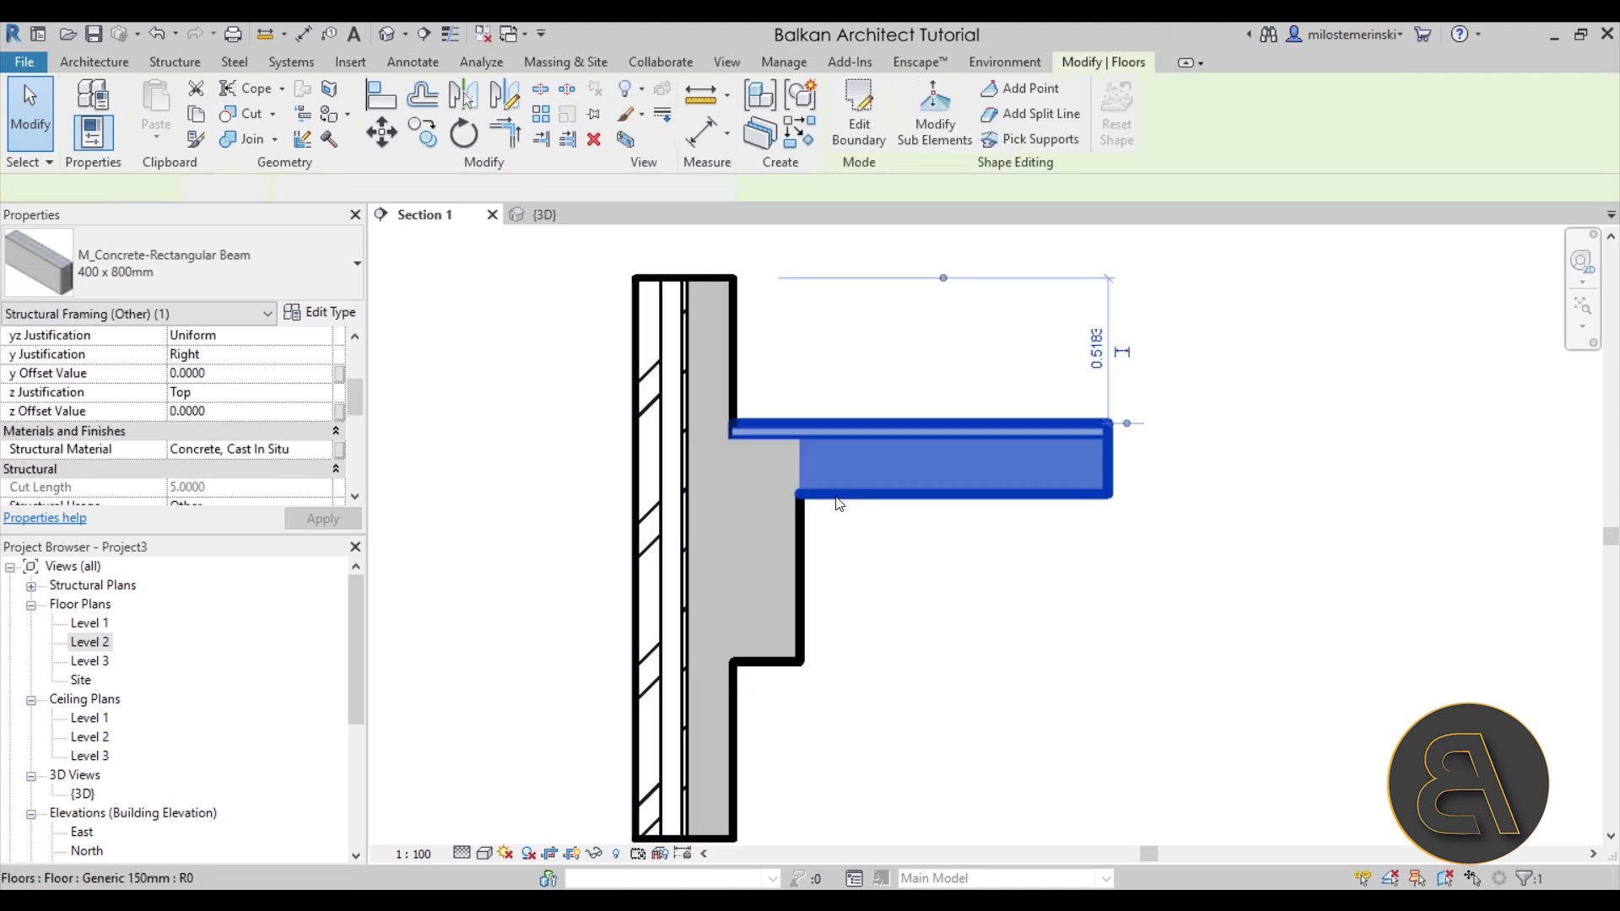
left_click(762, 390)
left_click(721, 368)
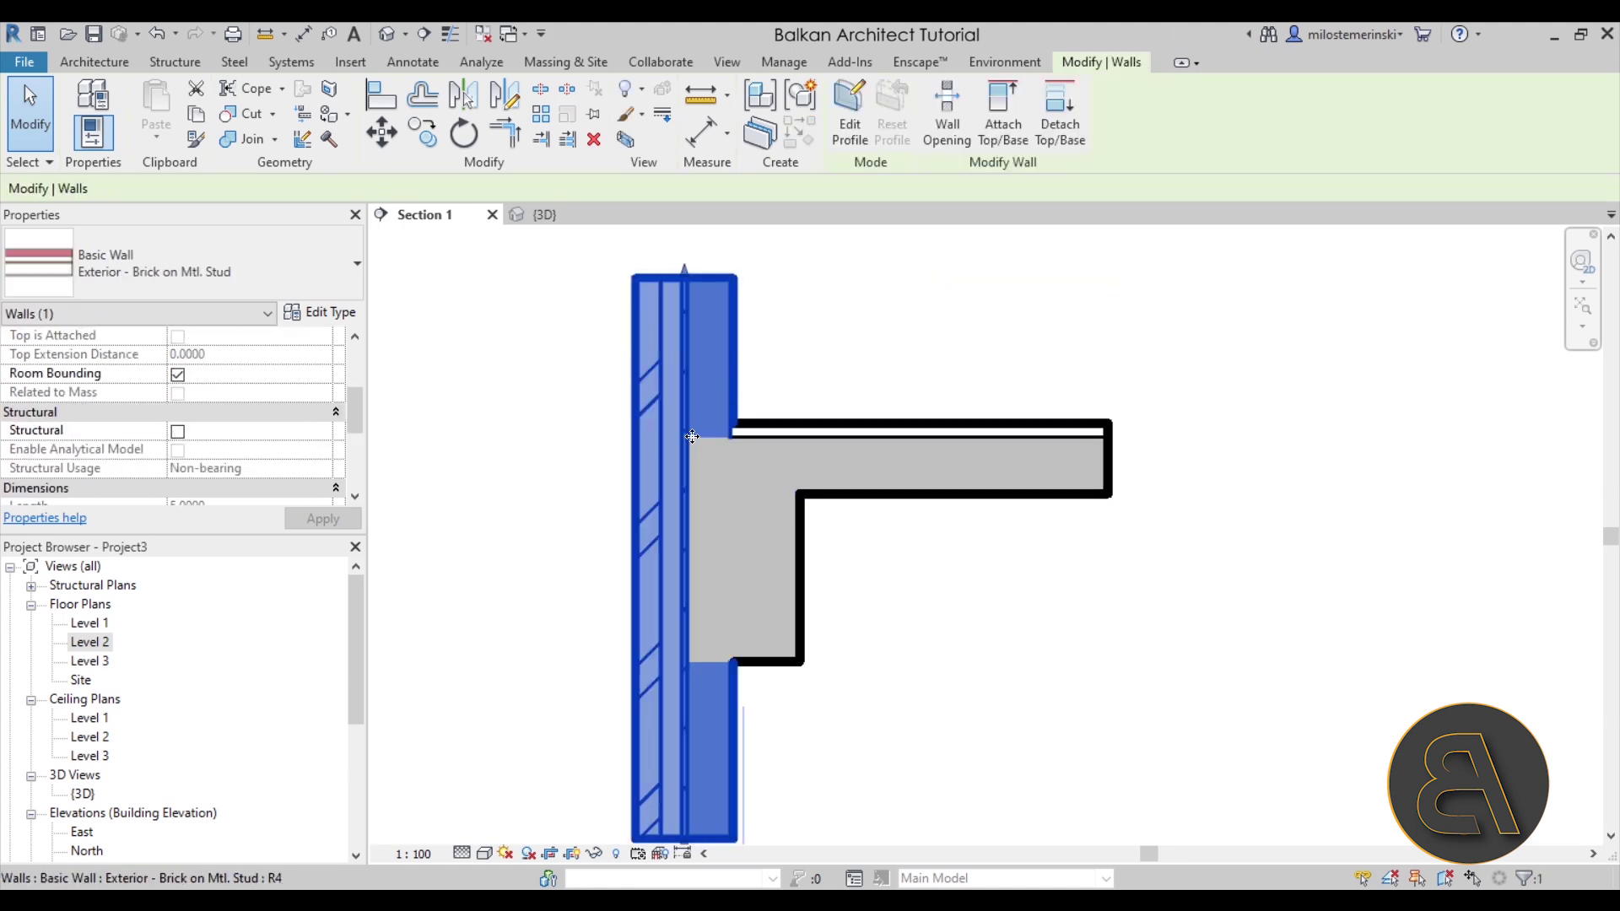
key("Escape")
left_click(691, 610)
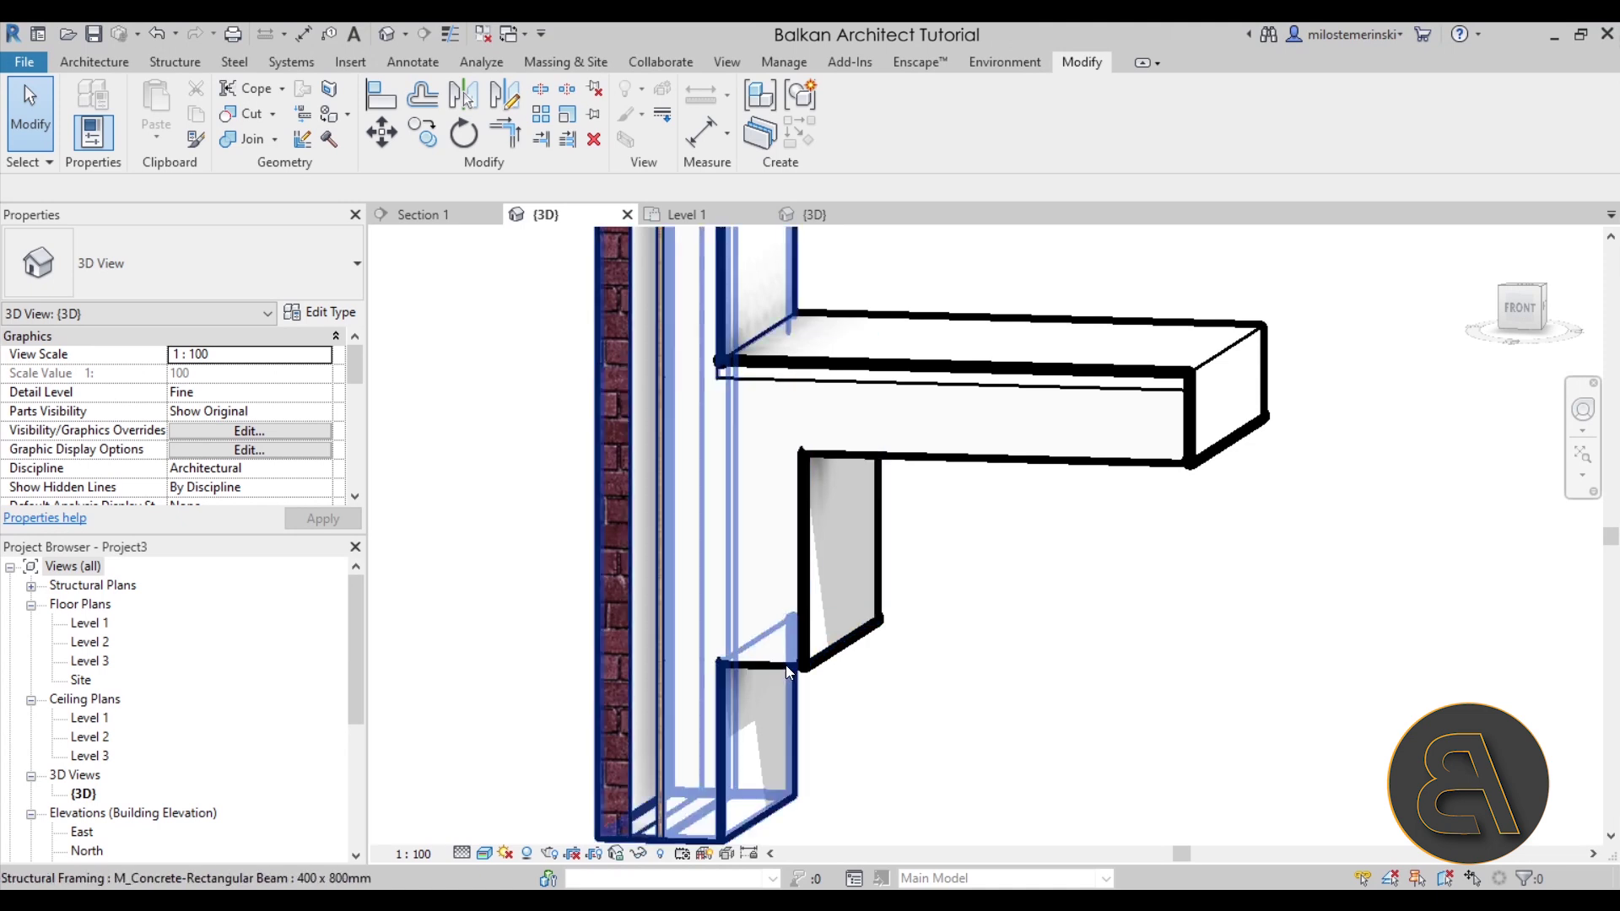
- Review the joined elements in the 3D view and select the floor slab in Section 1 to inspect its extents
scroll(677, 509, "down", 2)
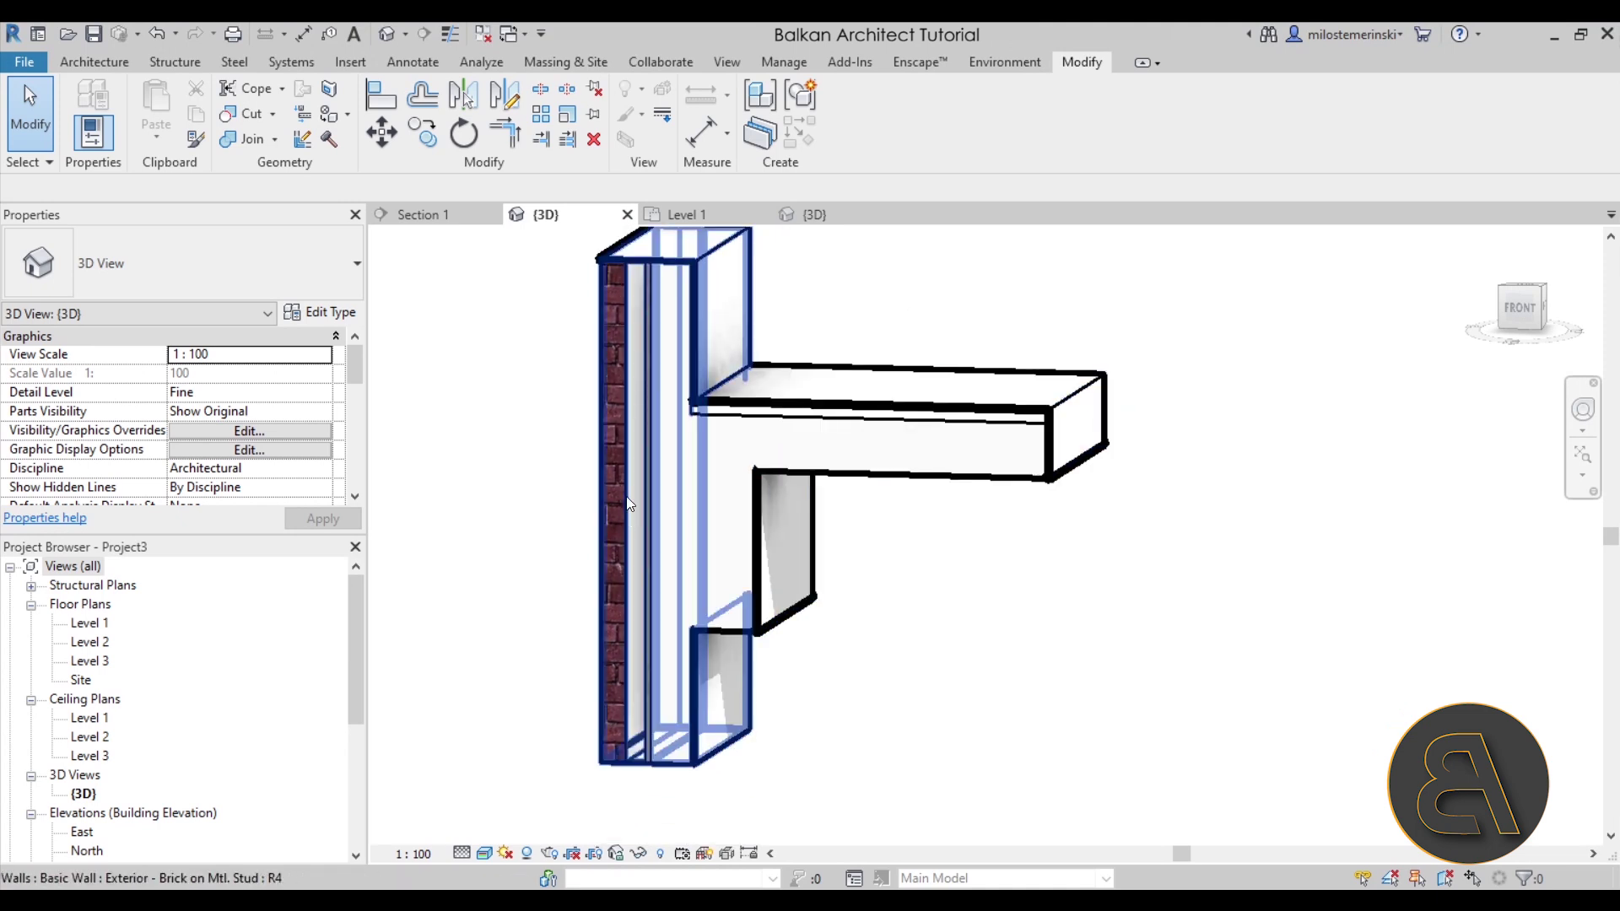
left_click(435, 216)
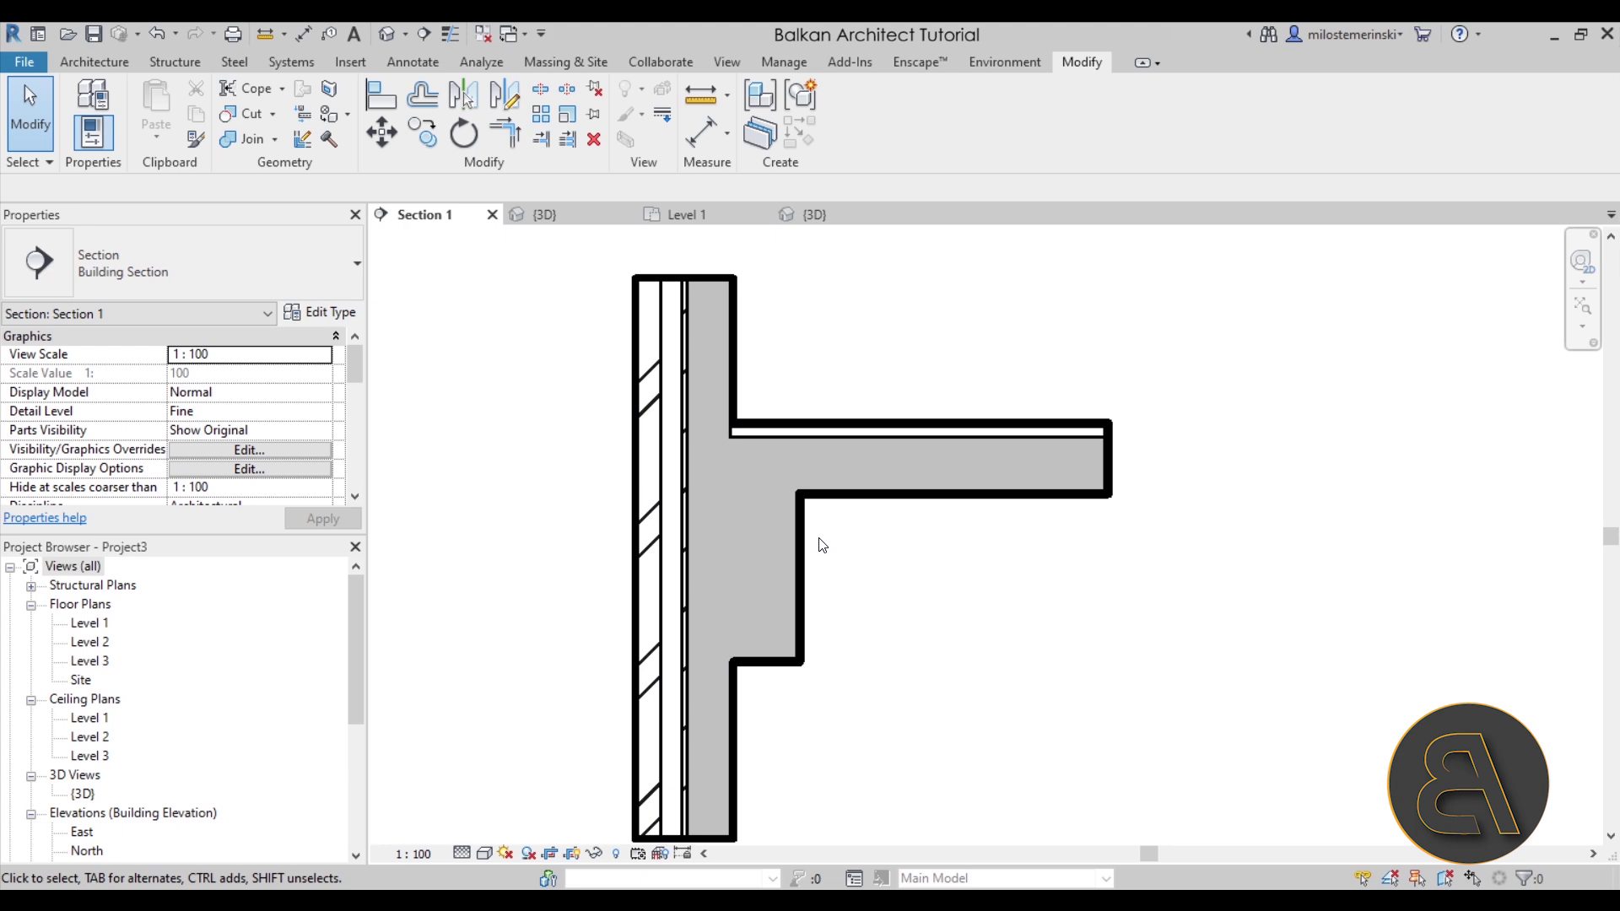
left_click(811, 483)
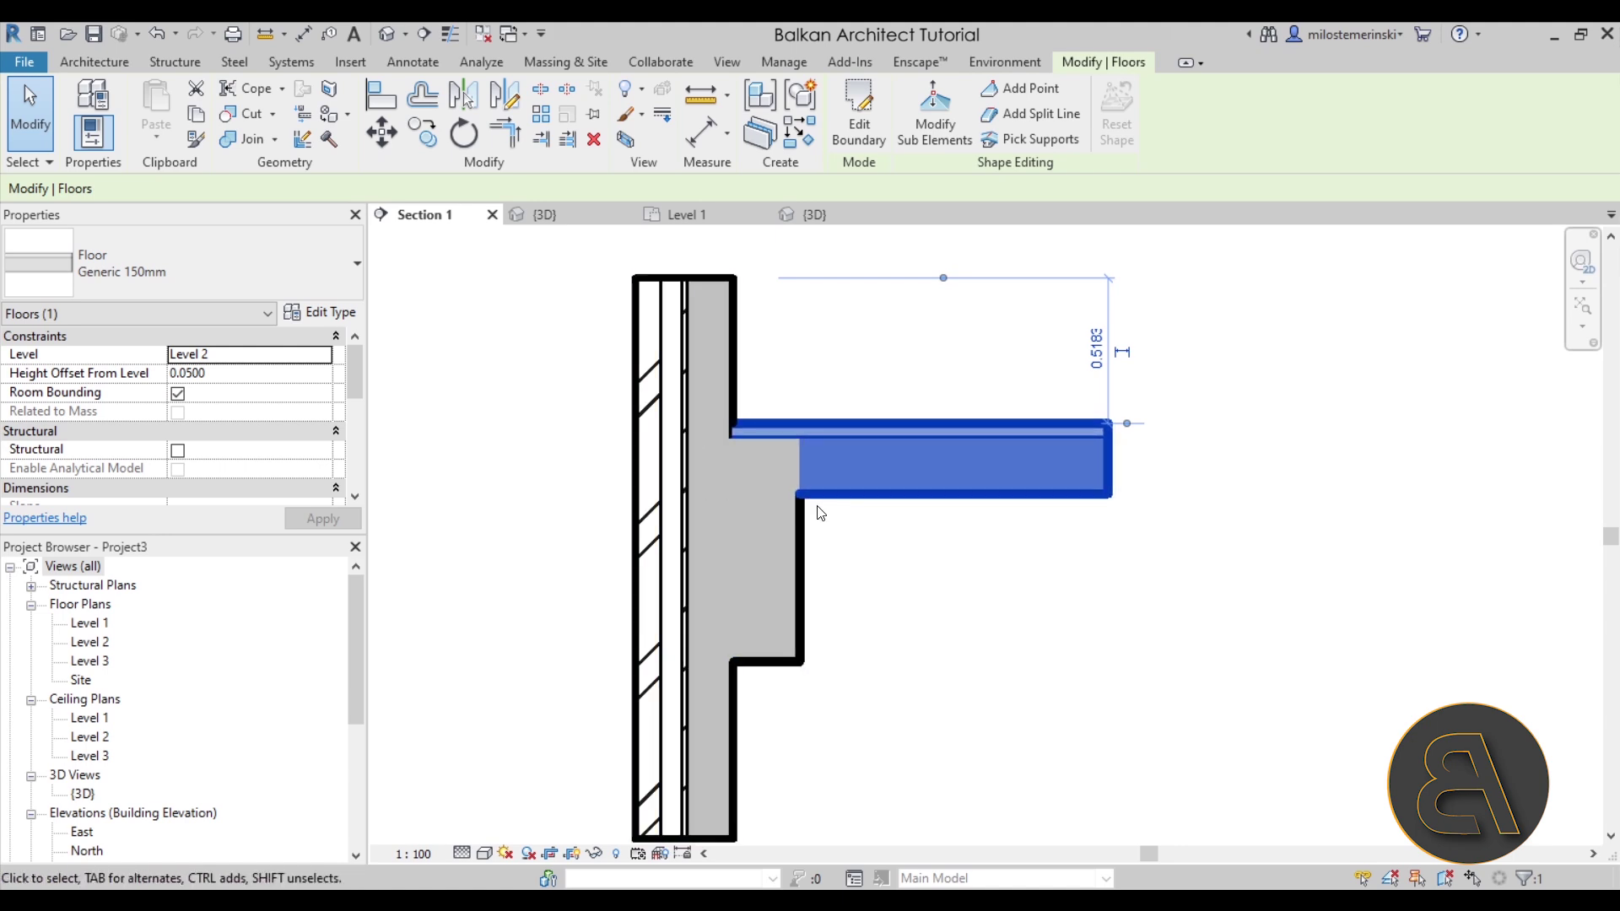
- Switch to the 3D view of the beam-and-floor model and inspect a single concrete beam and the whole beam system
left_click(855, 550)
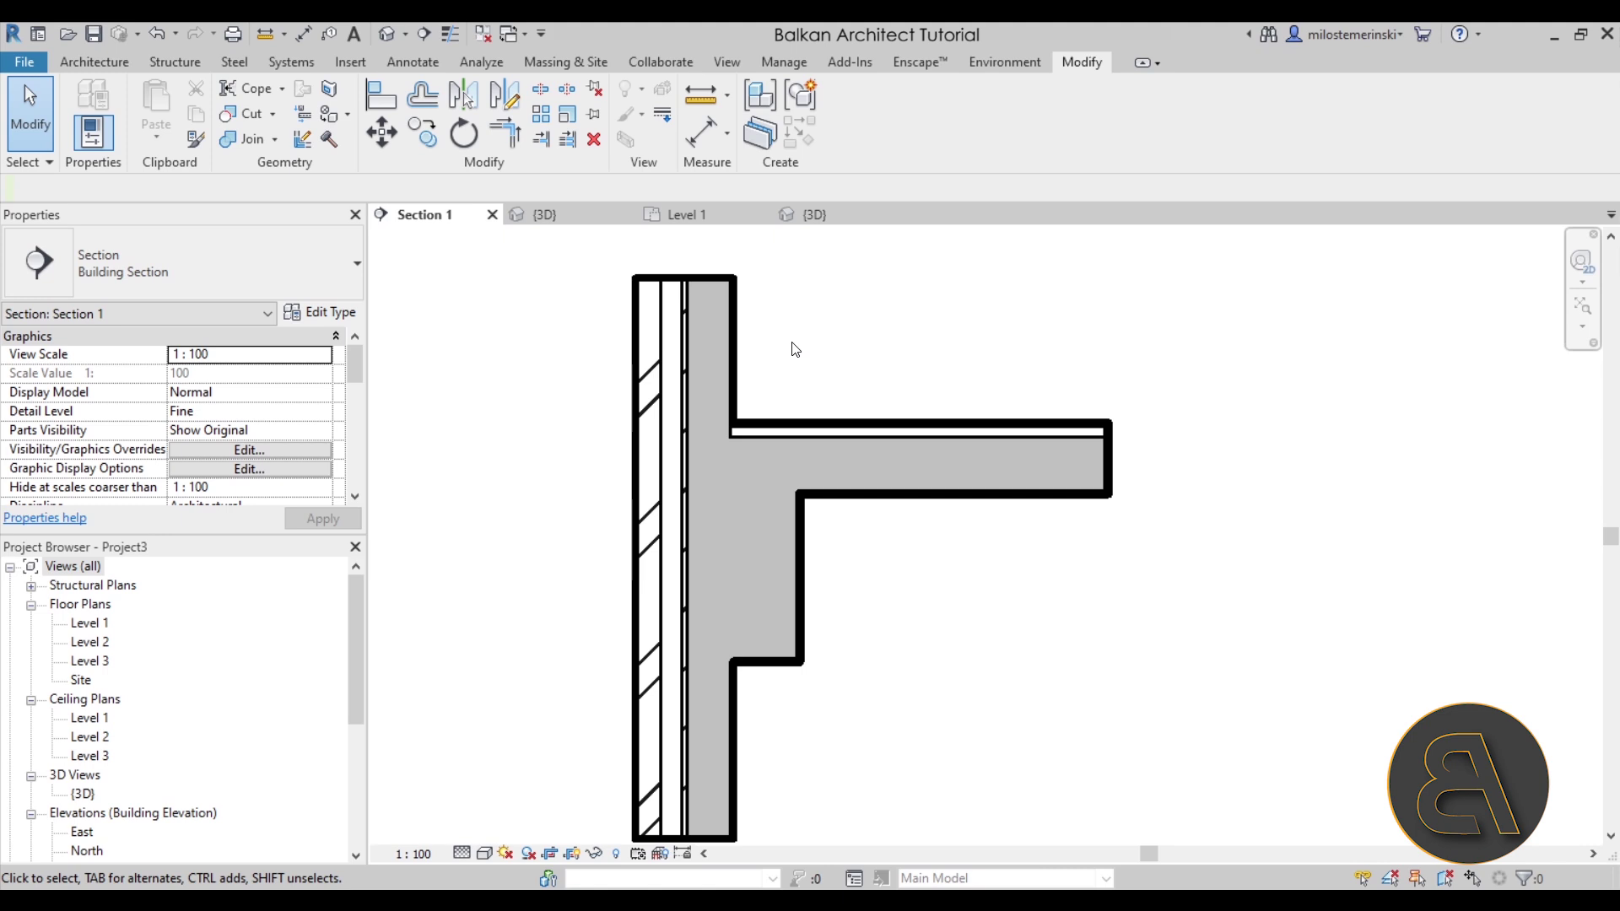
left_click(814, 215)
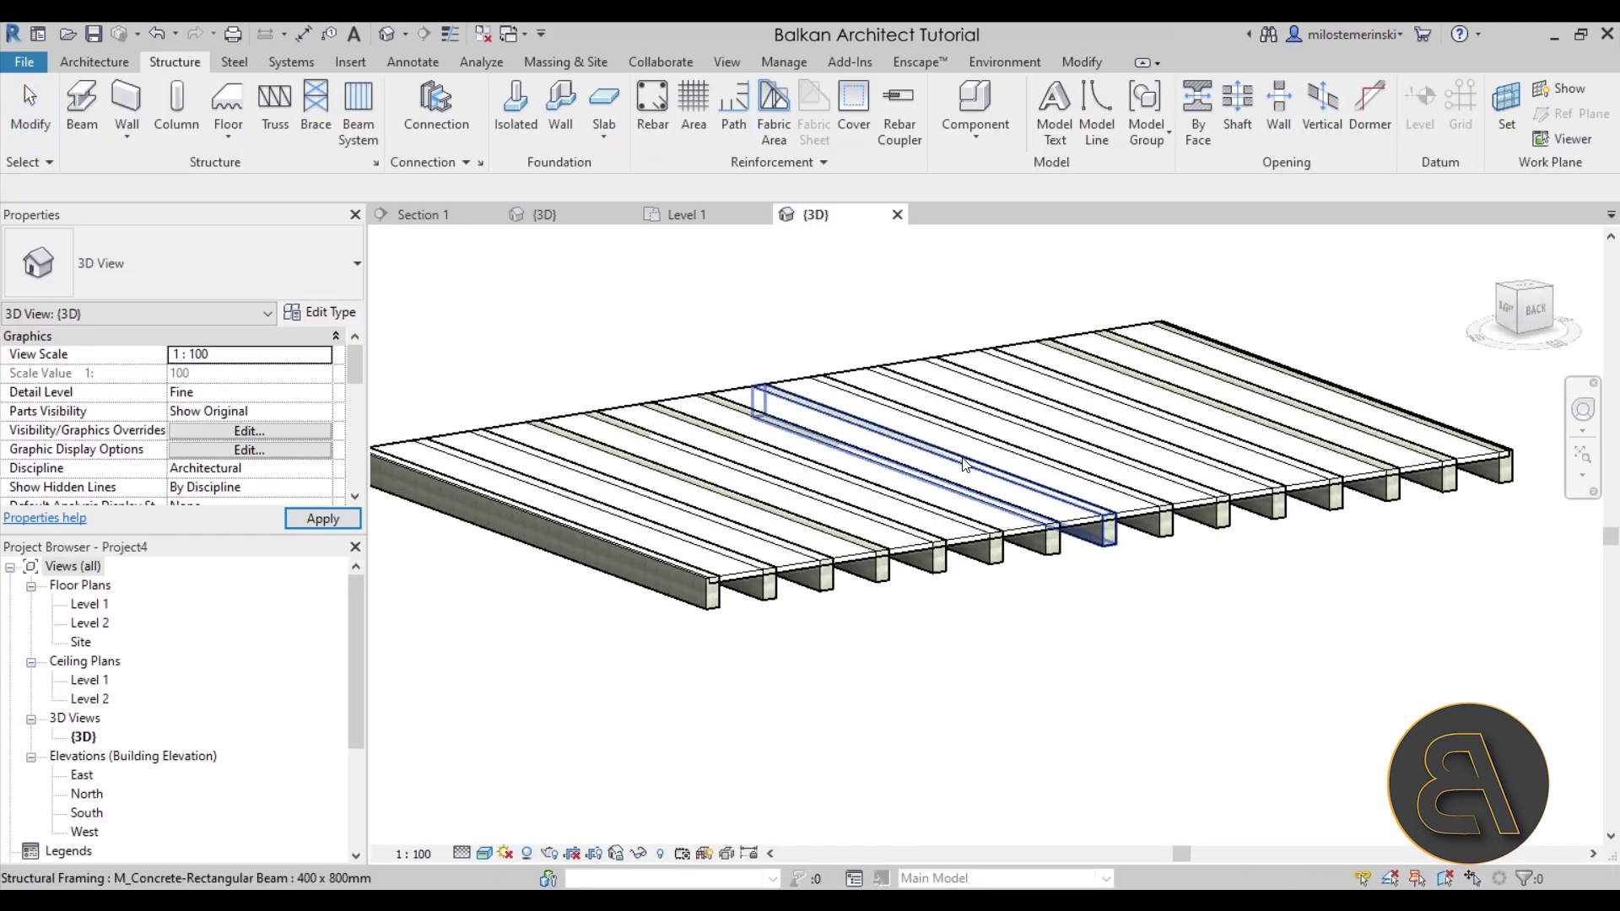
middle_click_drag(963, 610, 1022, 631, "shift")
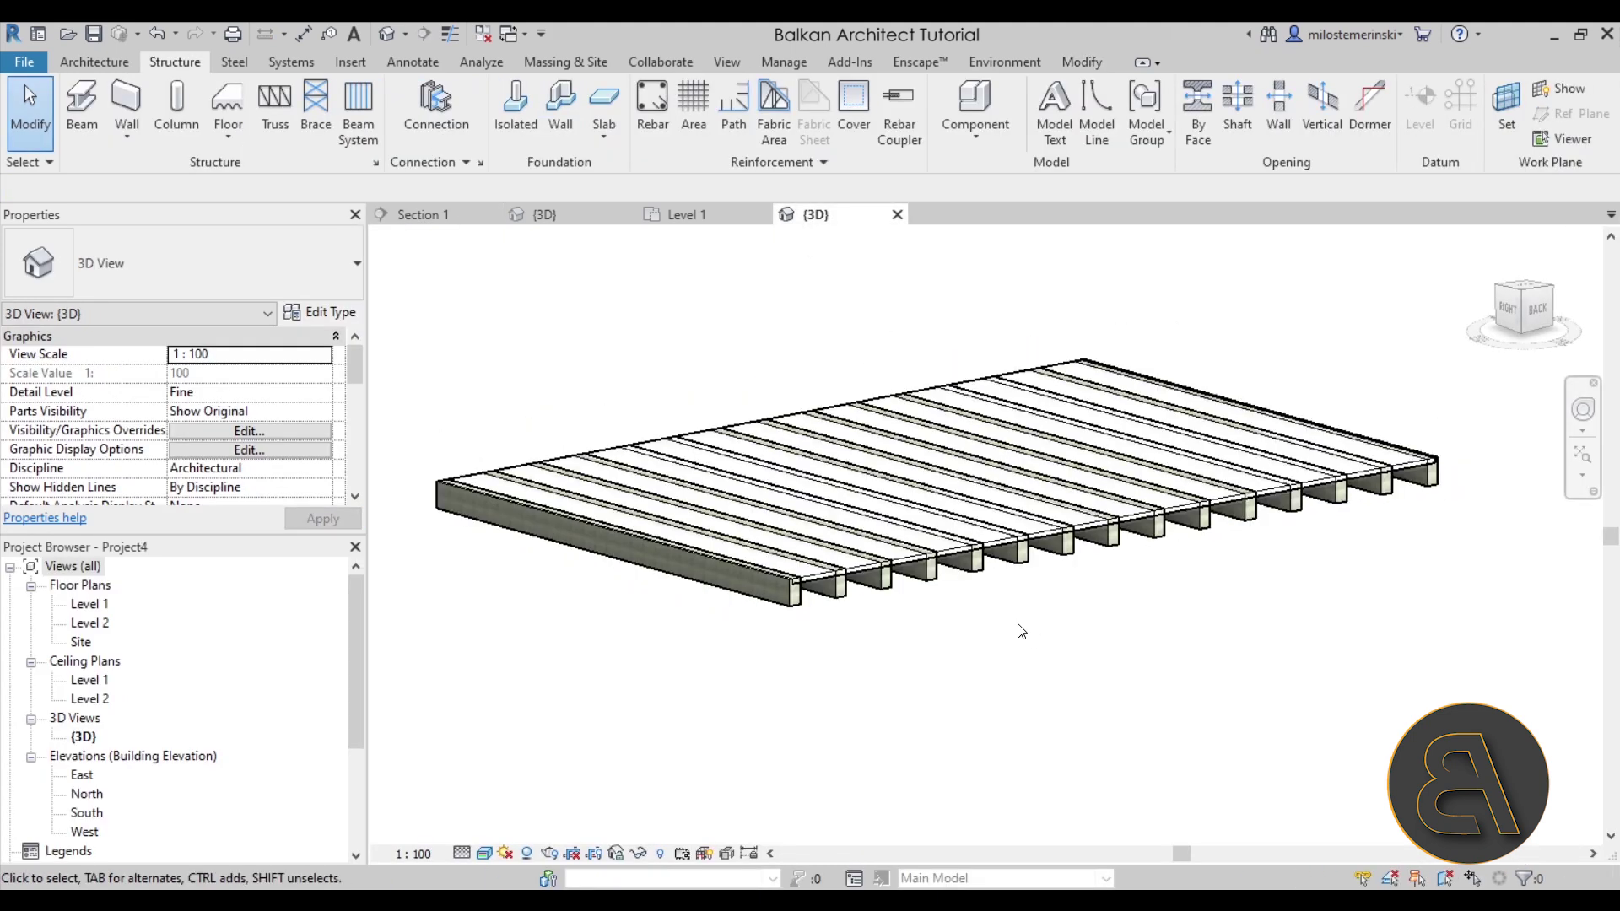
left_click(884, 577)
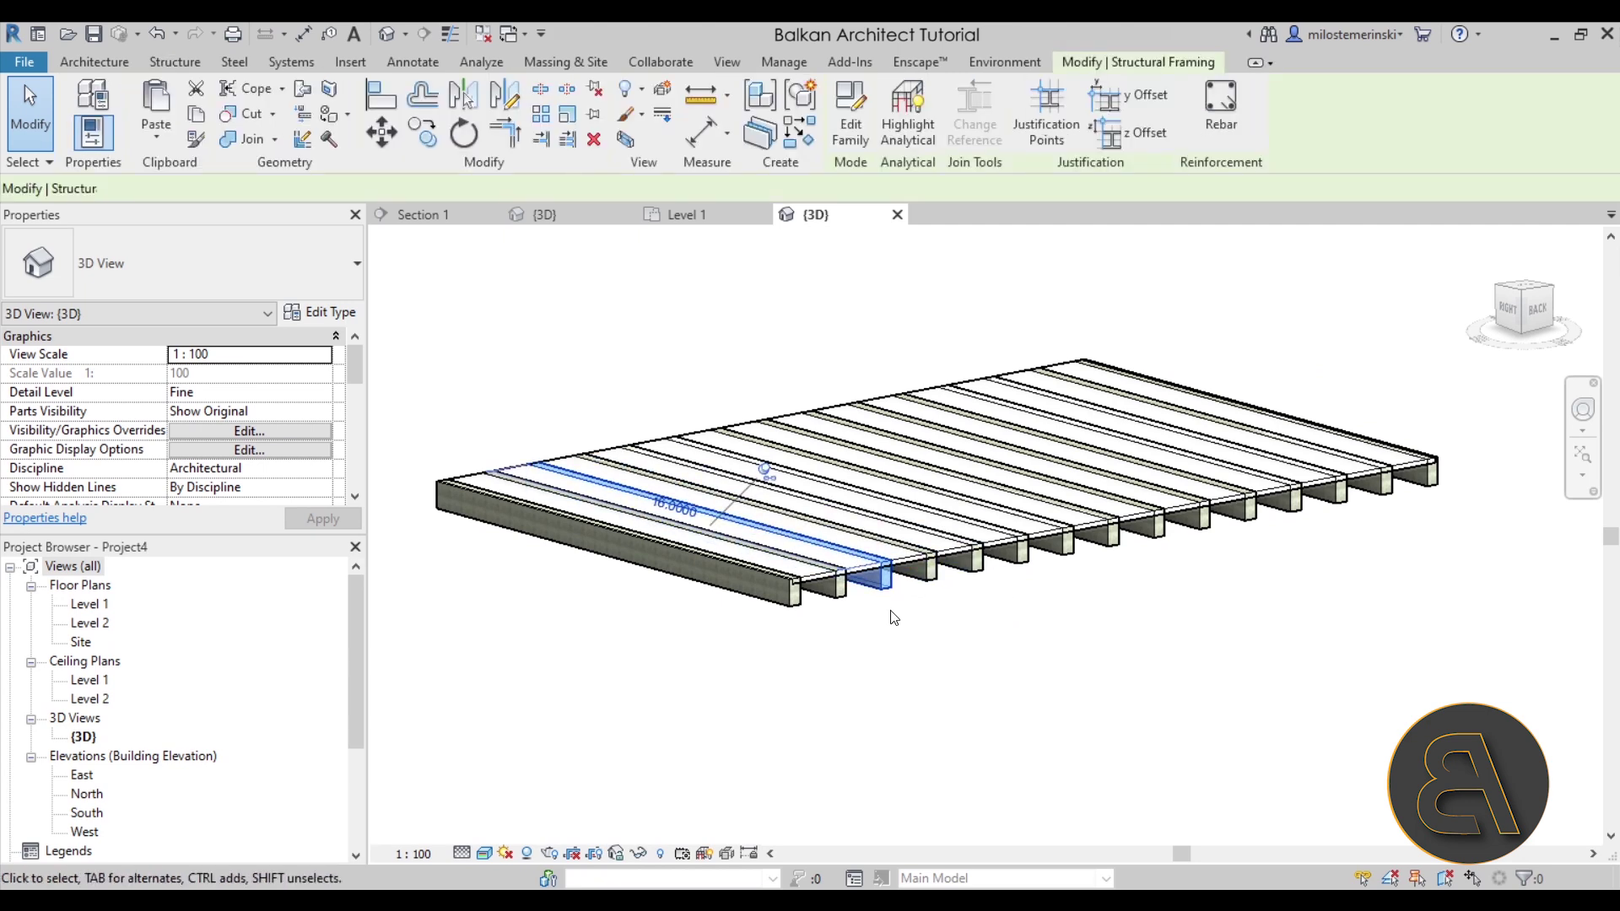
left_click(906, 633)
key("Tab")
left_click(825, 612)
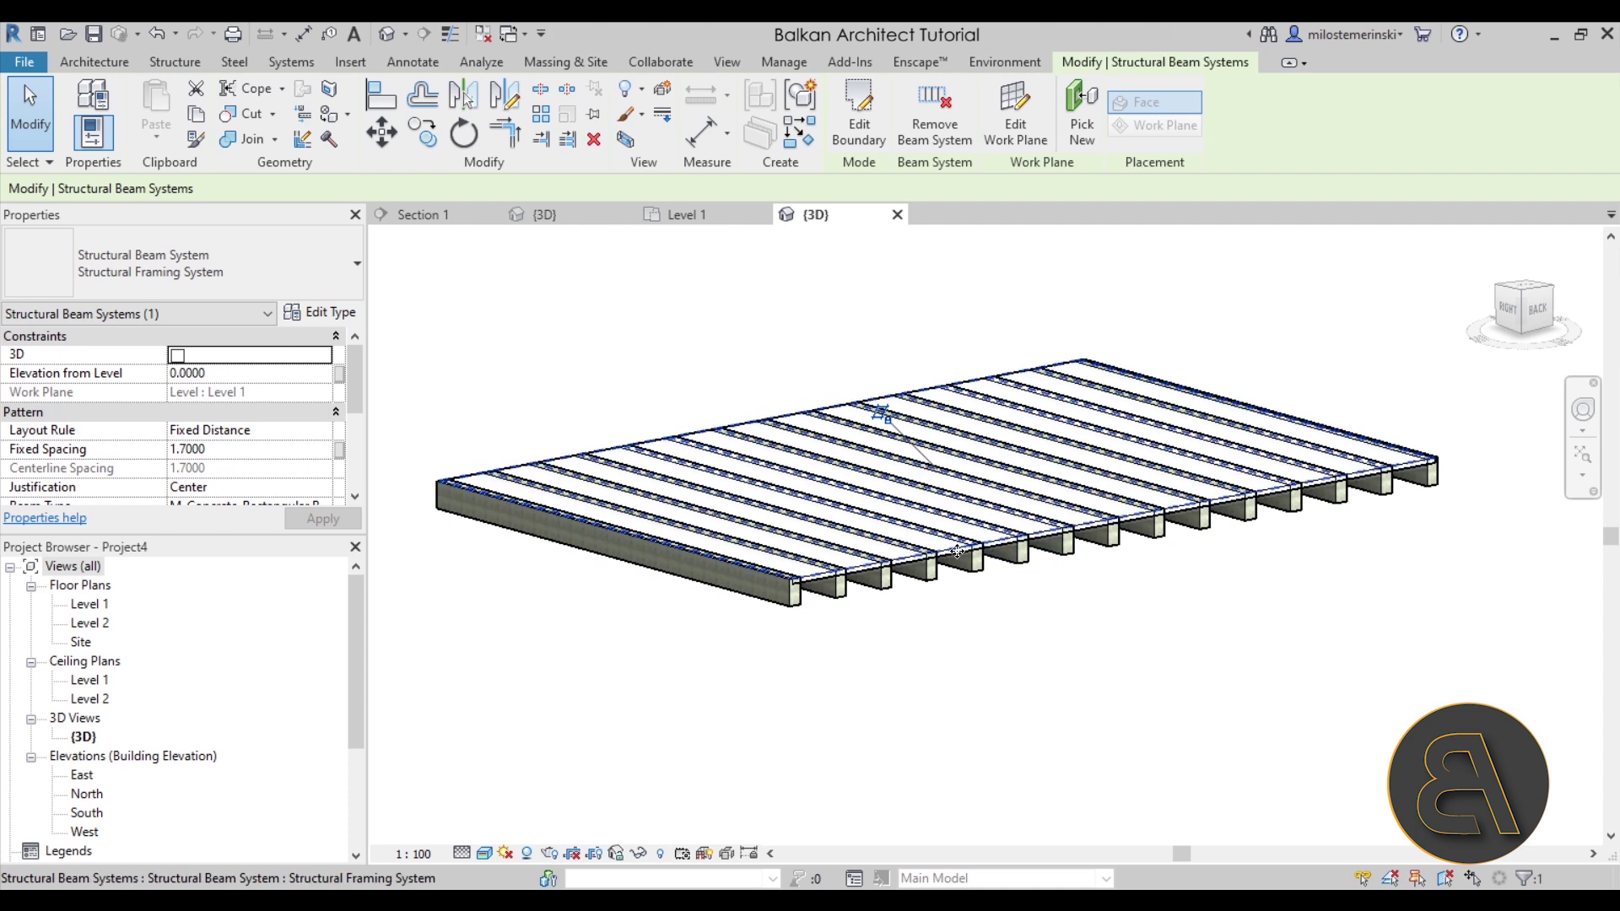
scroll(947, 689, "up", 4)
left_click(947, 690)
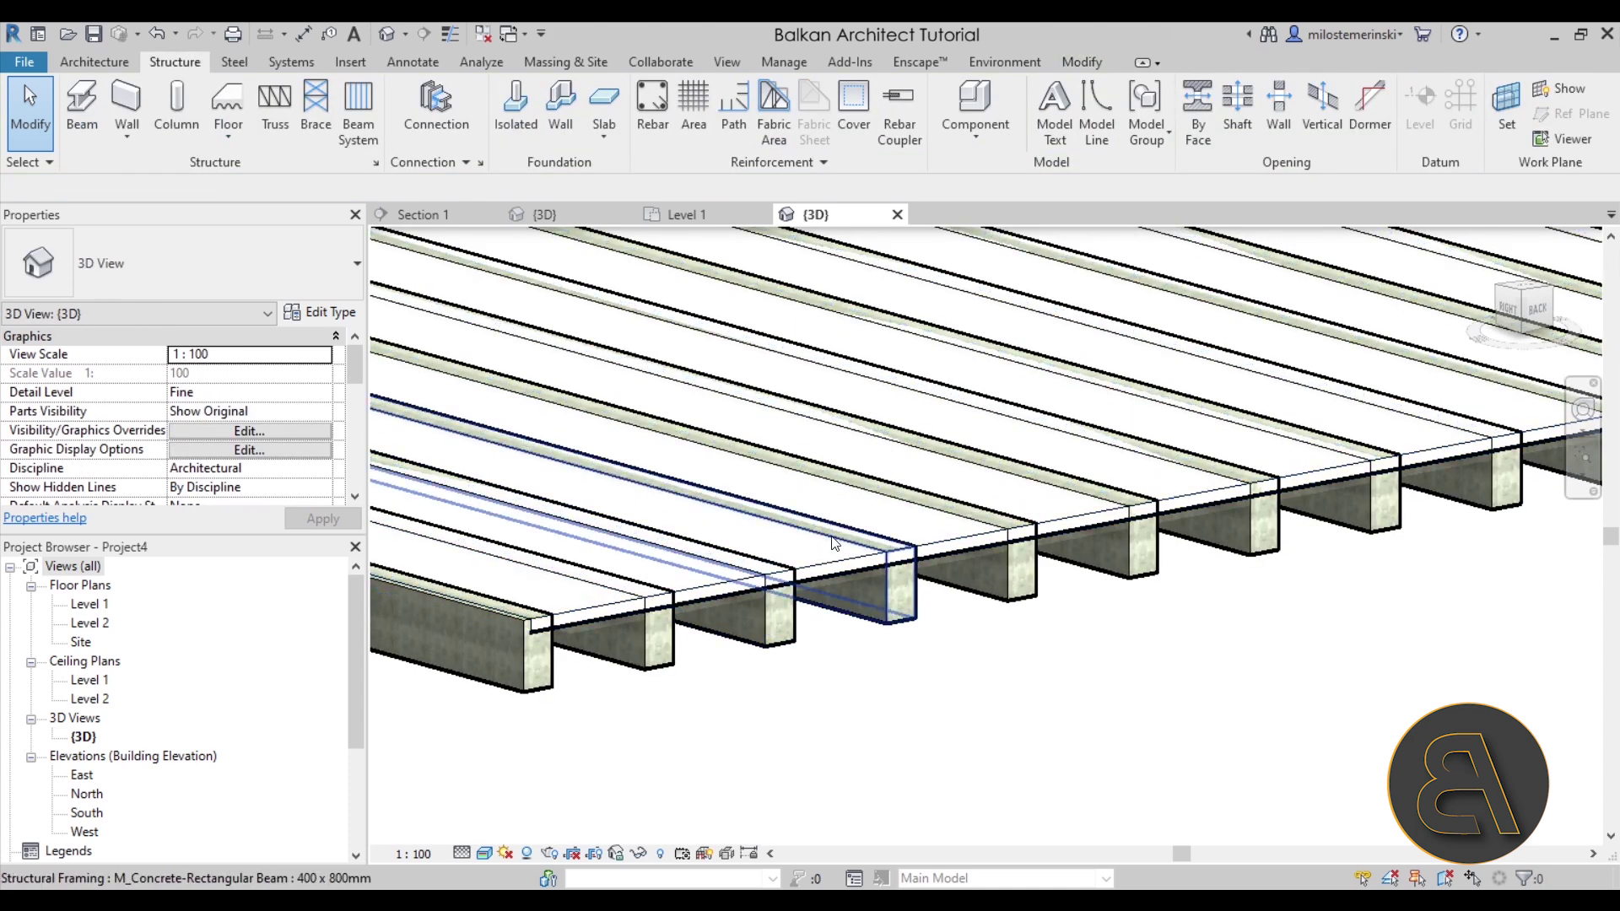
scroll(859, 648, "down", 3)
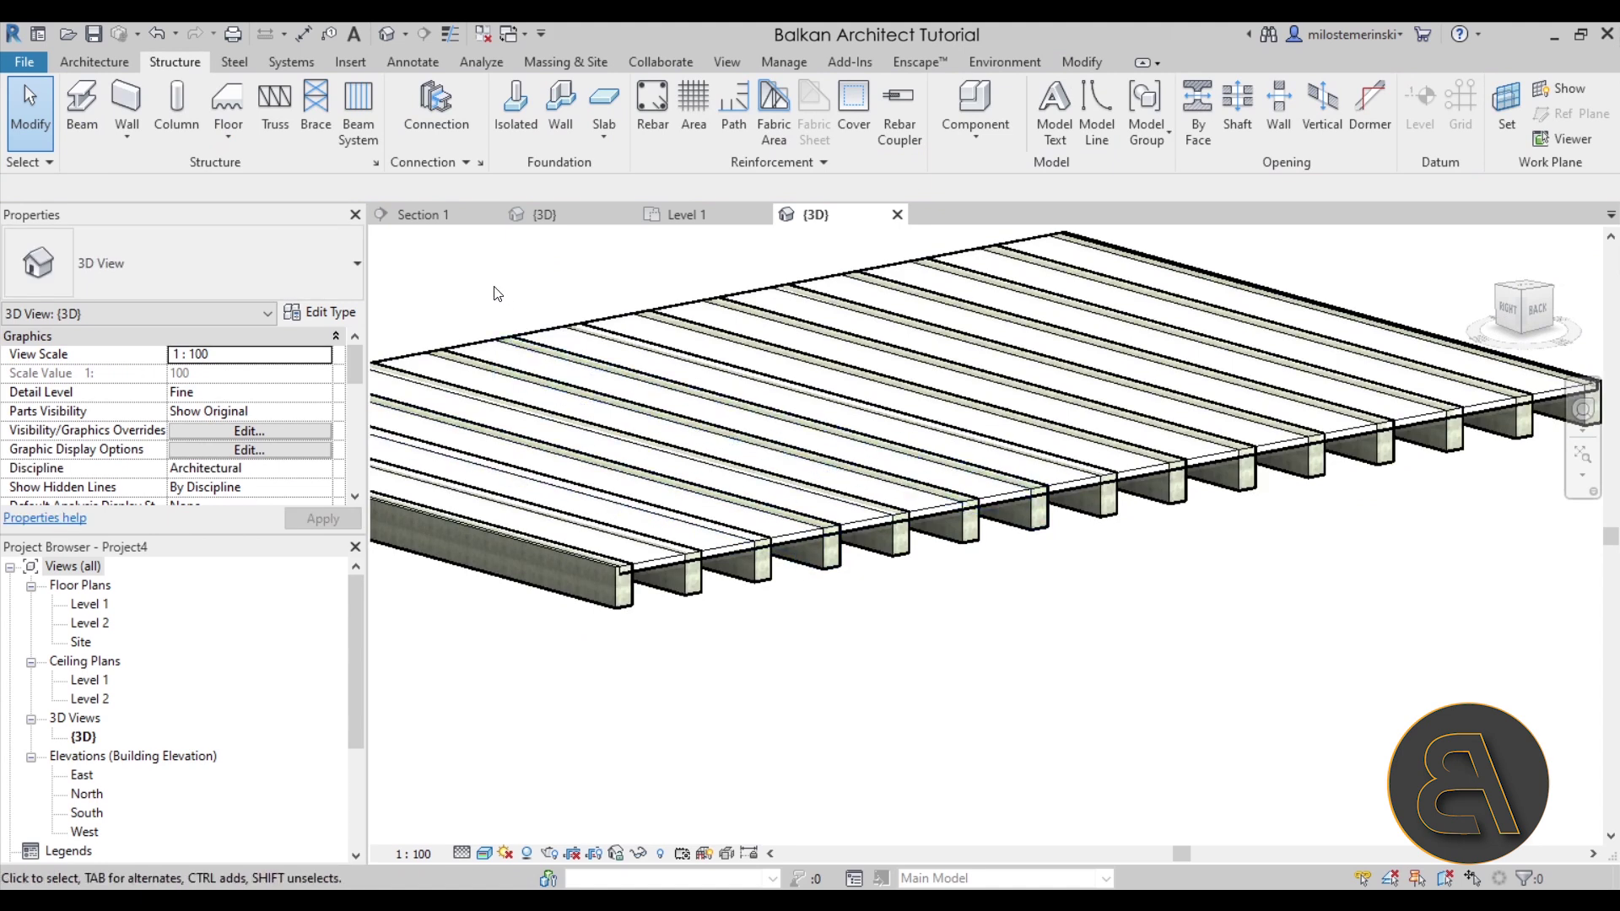
- Join the floor slab with the concrete beams beneath it in one Join Geometry run with Multiple Join enabled
left_click(1070, 63)
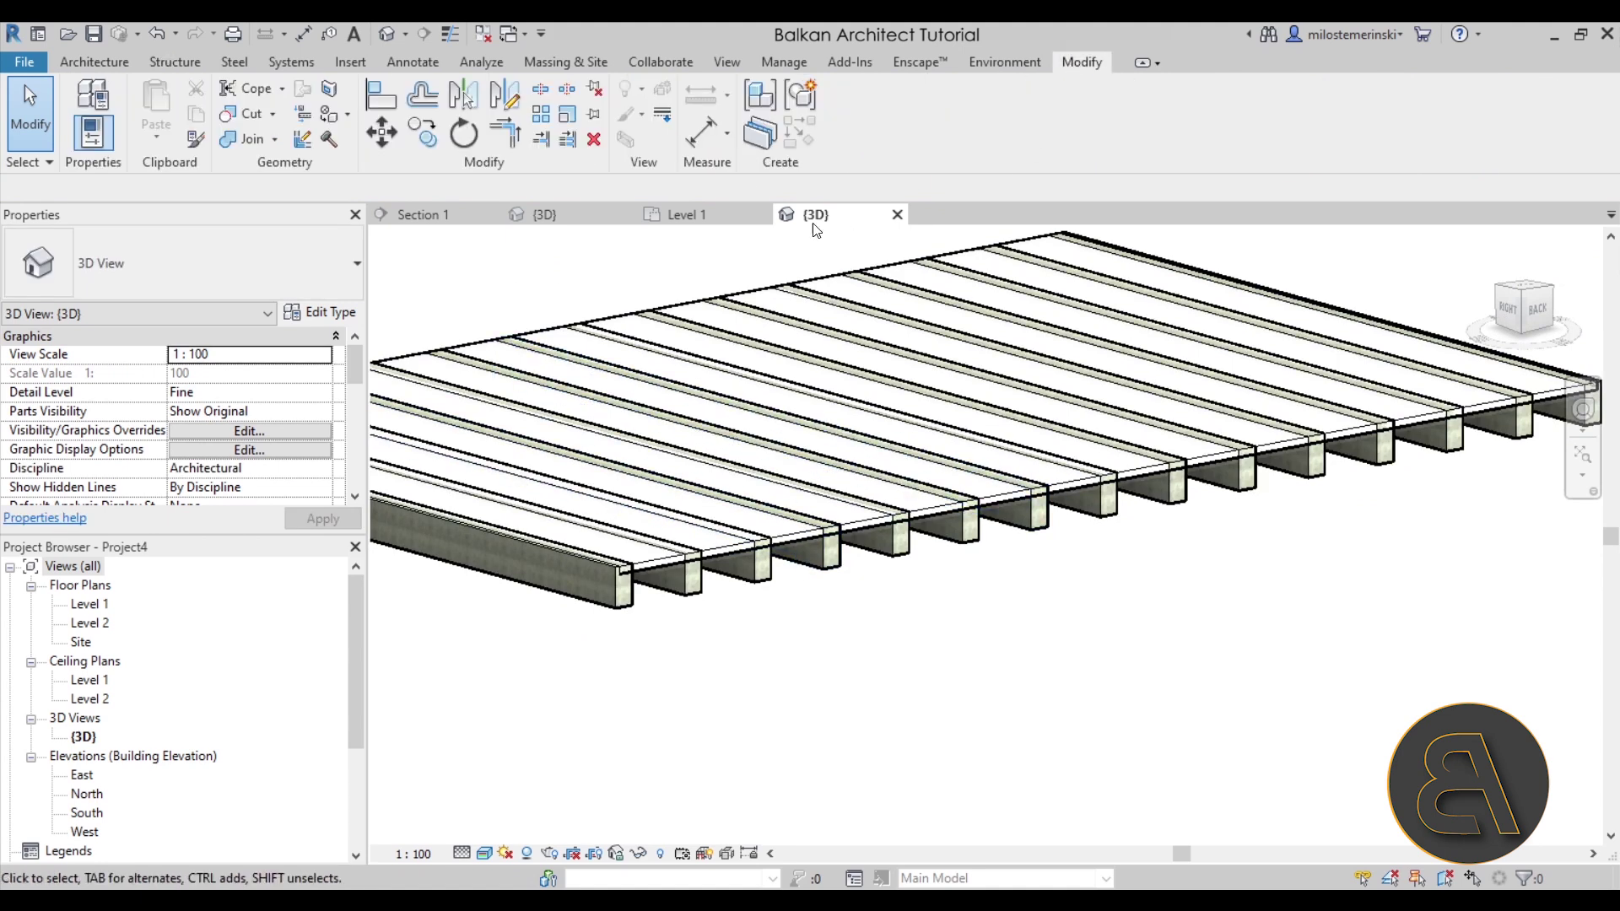
left_click(246, 145)
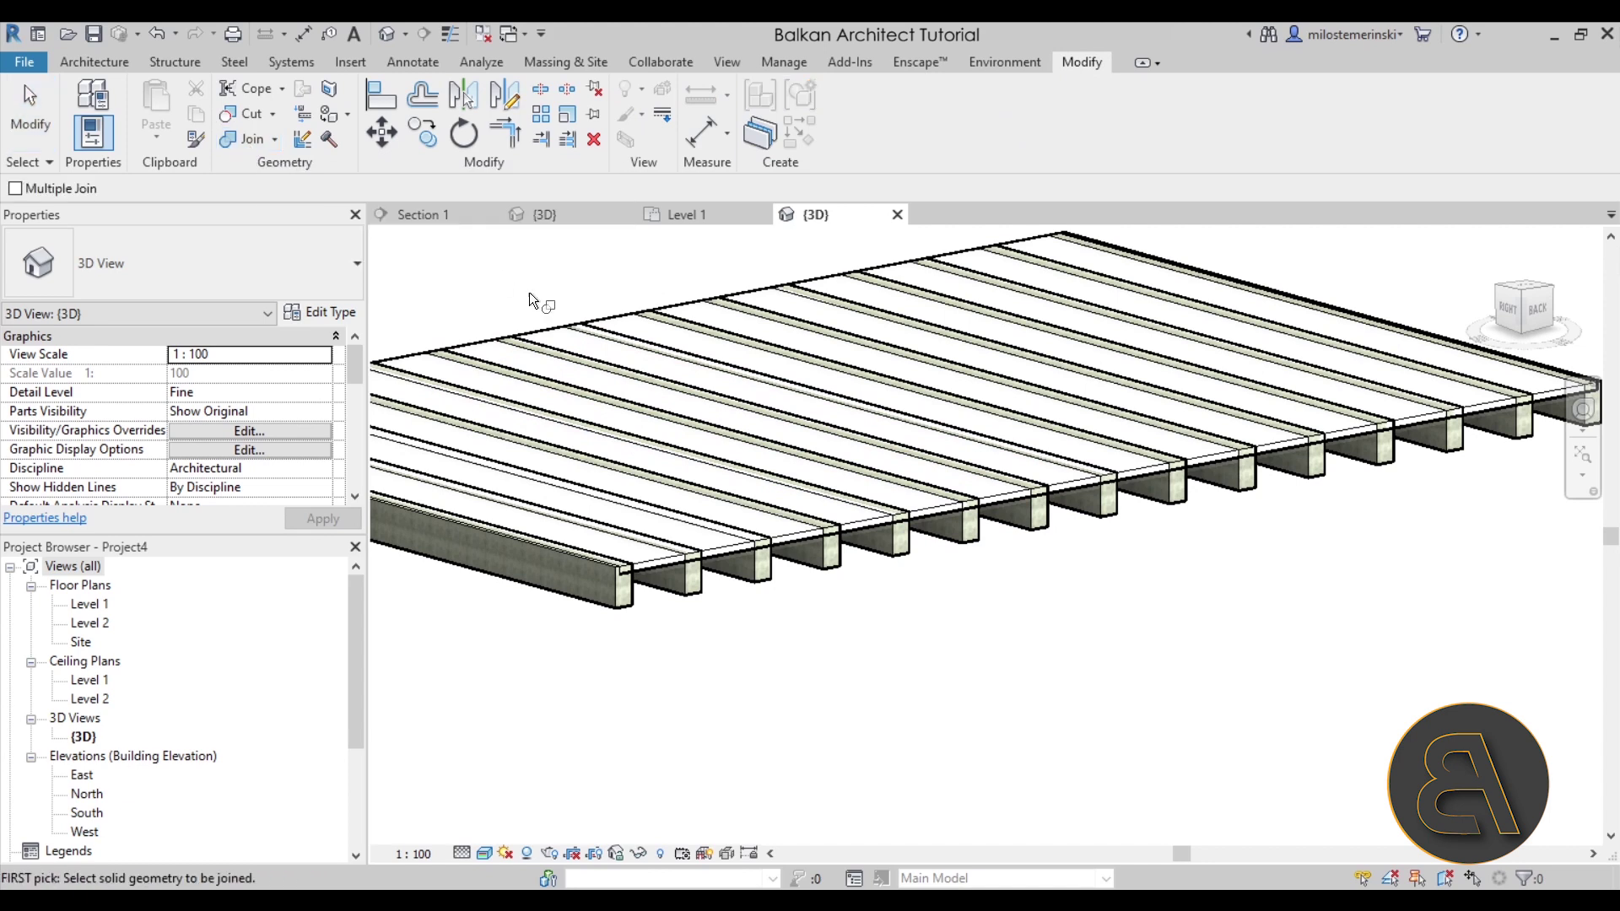
left_click(33, 191)
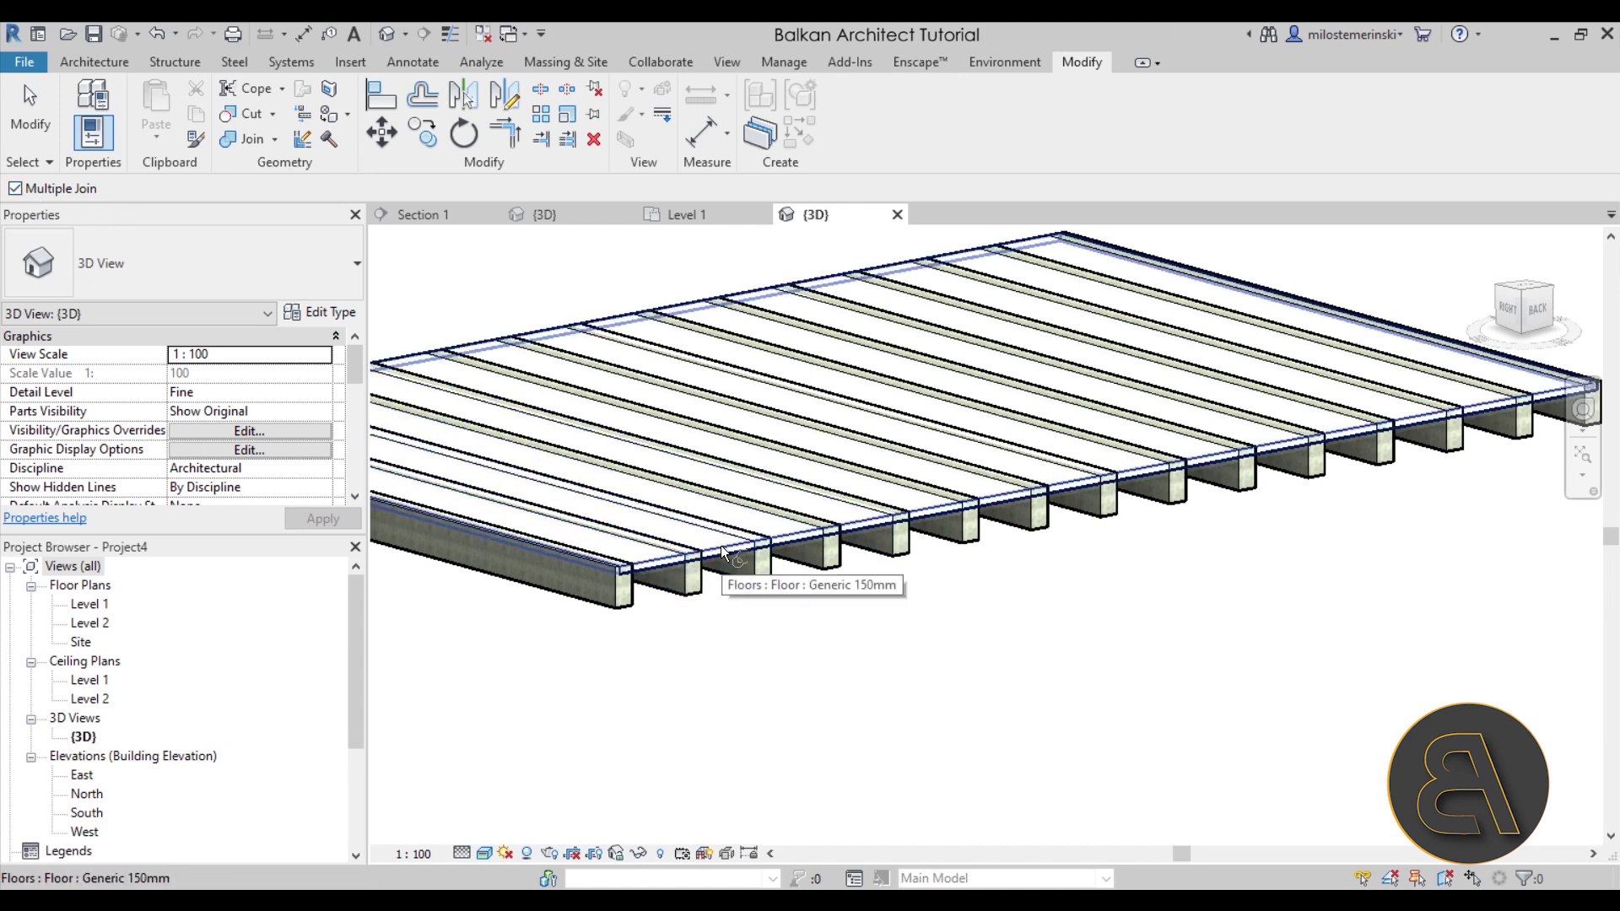
scroll(720, 545, "down", 3)
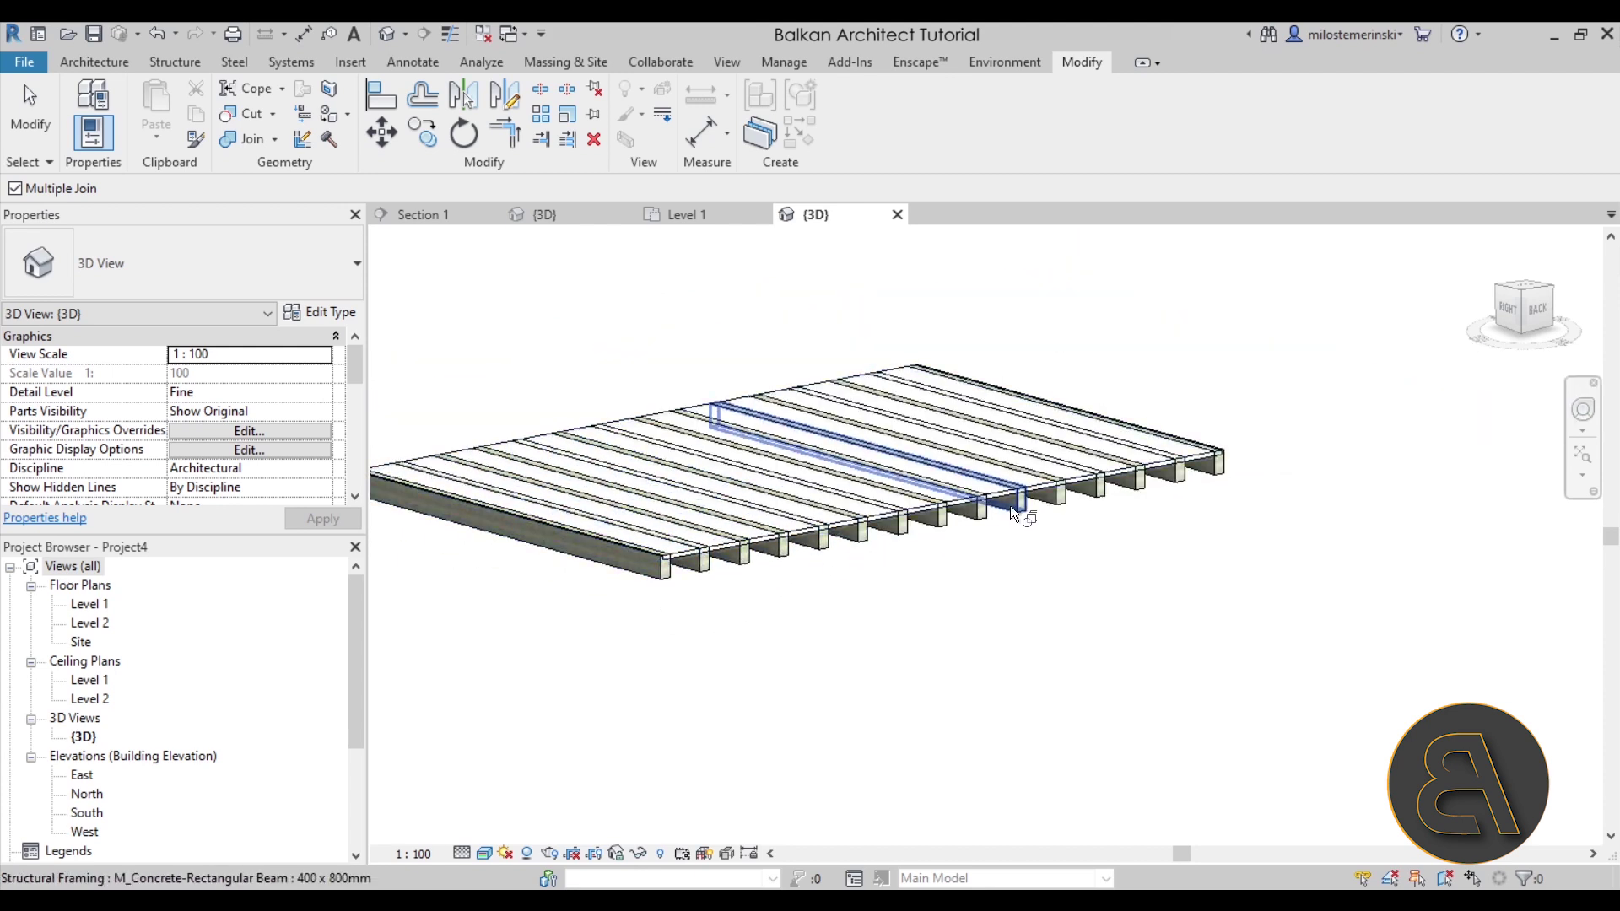
scroll(692, 555, "up", 3)
left_click(687, 554)
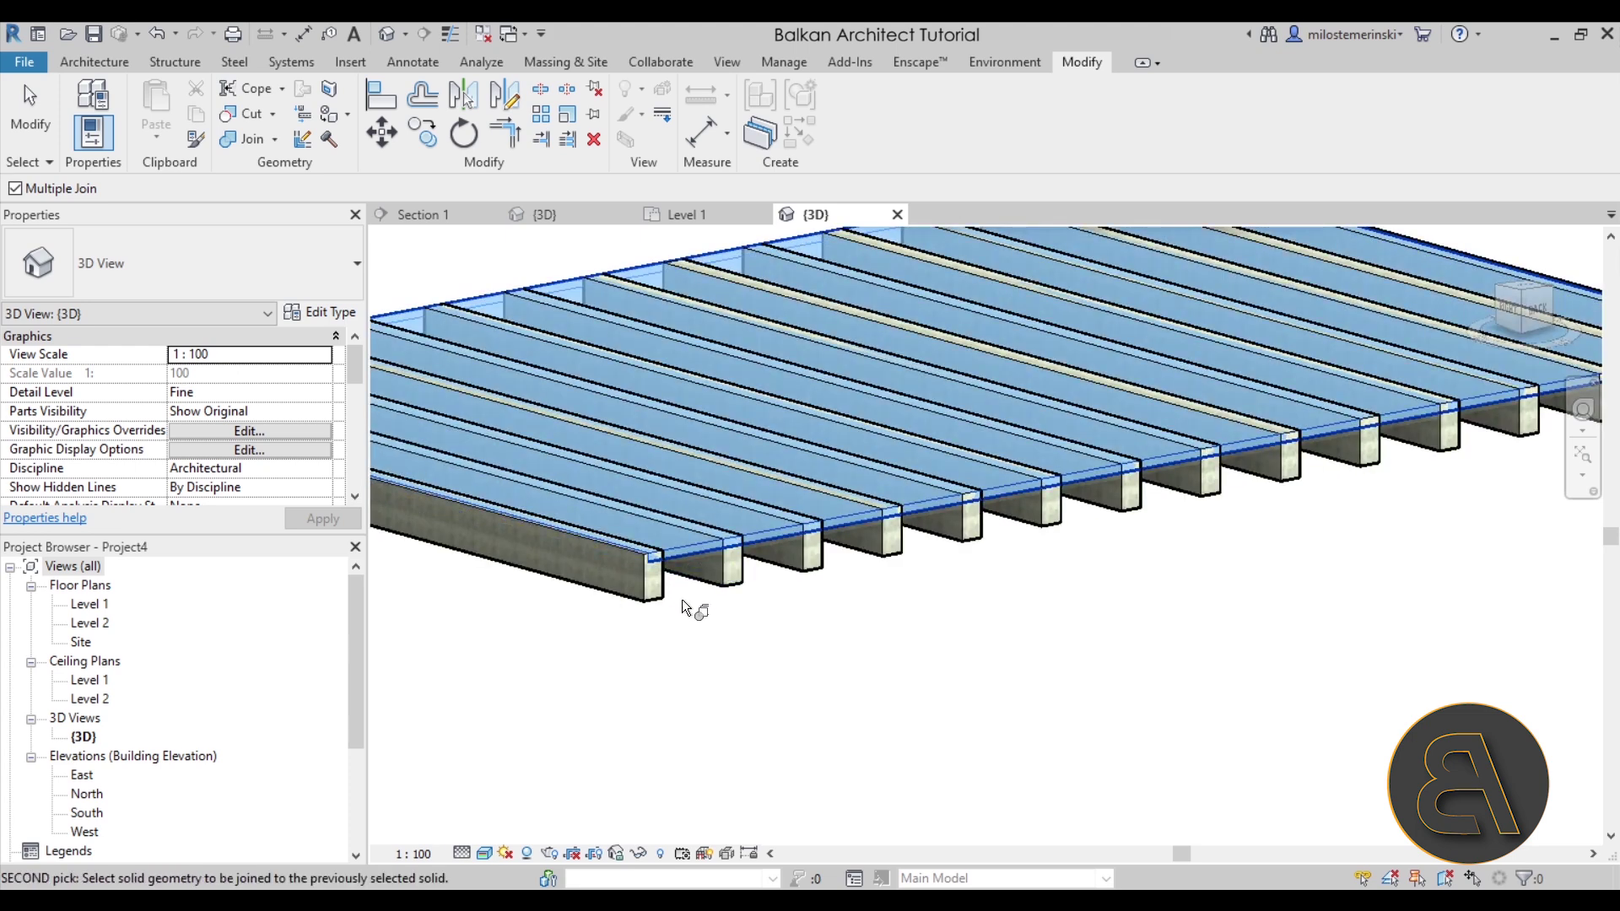
left_click(726, 579)
left_click(810, 567)
left_click(891, 550)
left_click(977, 538)
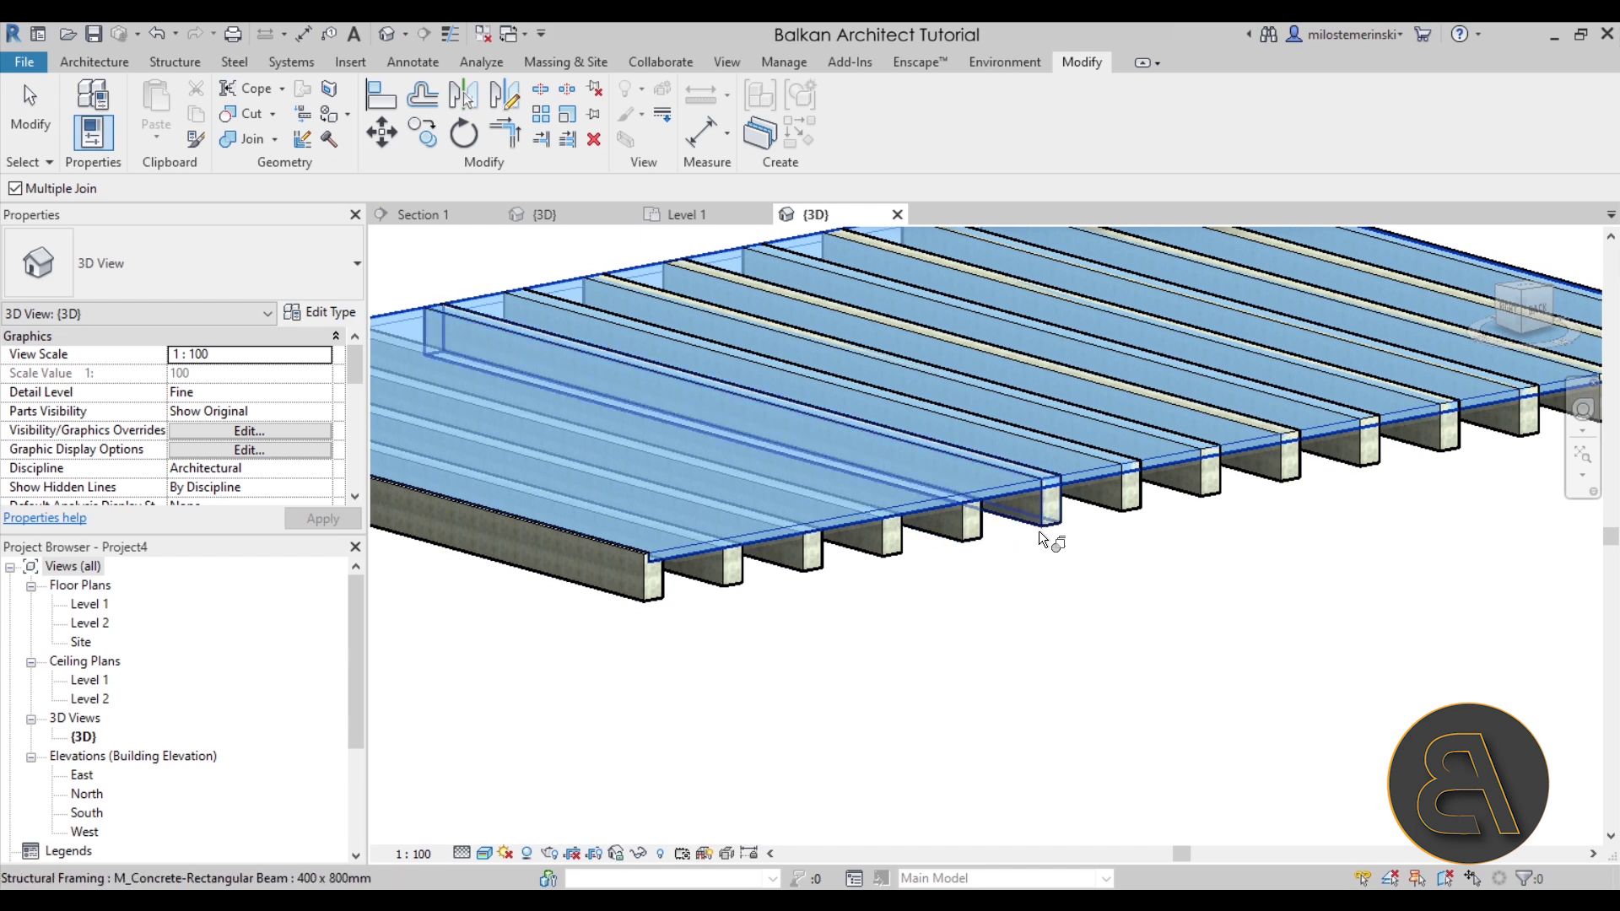
left_click(1047, 525)
left_click(1128, 515)
left_click(1212, 499)
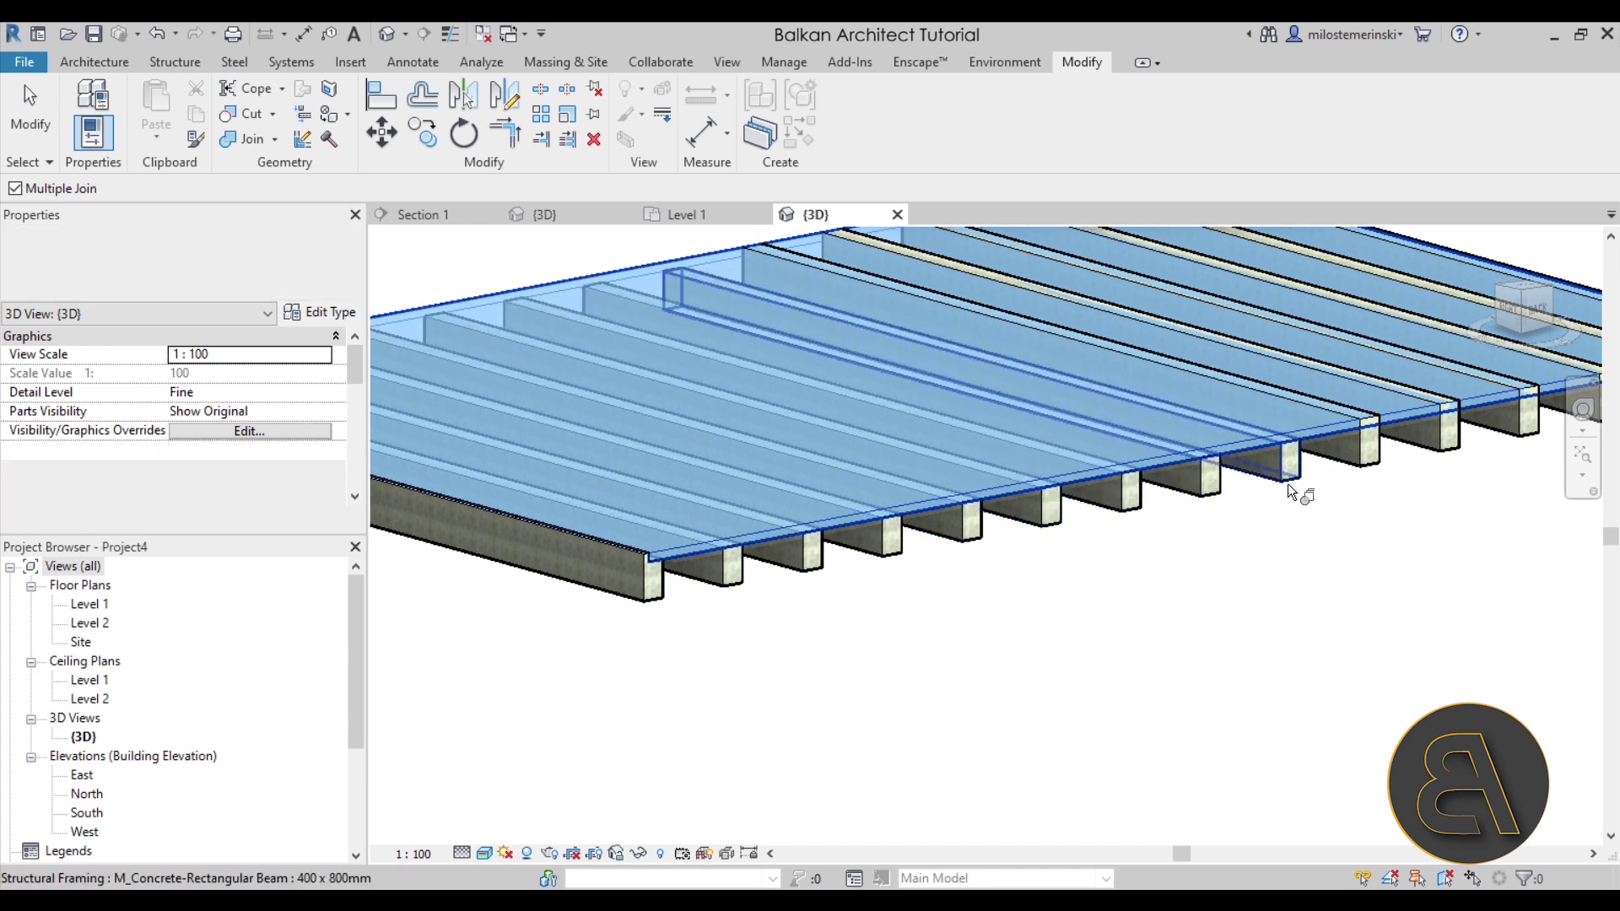
left_click(1287, 483)
left_click(1367, 468)
middle_click_drag(1439, 448, 1068, 507)
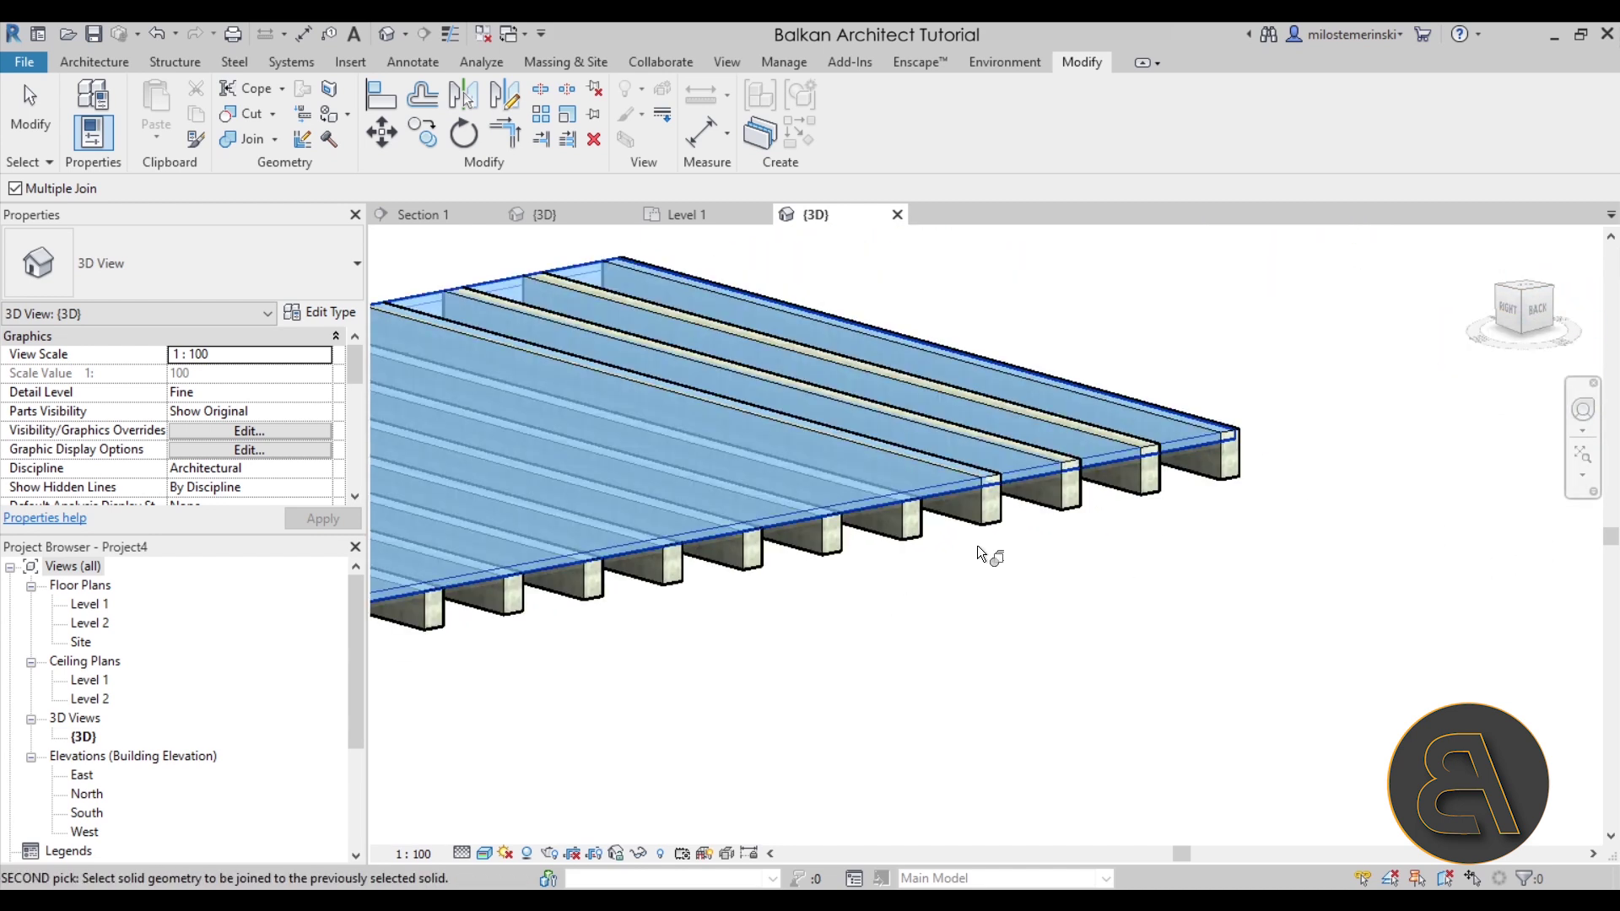
left_click(1062, 513)
left_click(1147, 492)
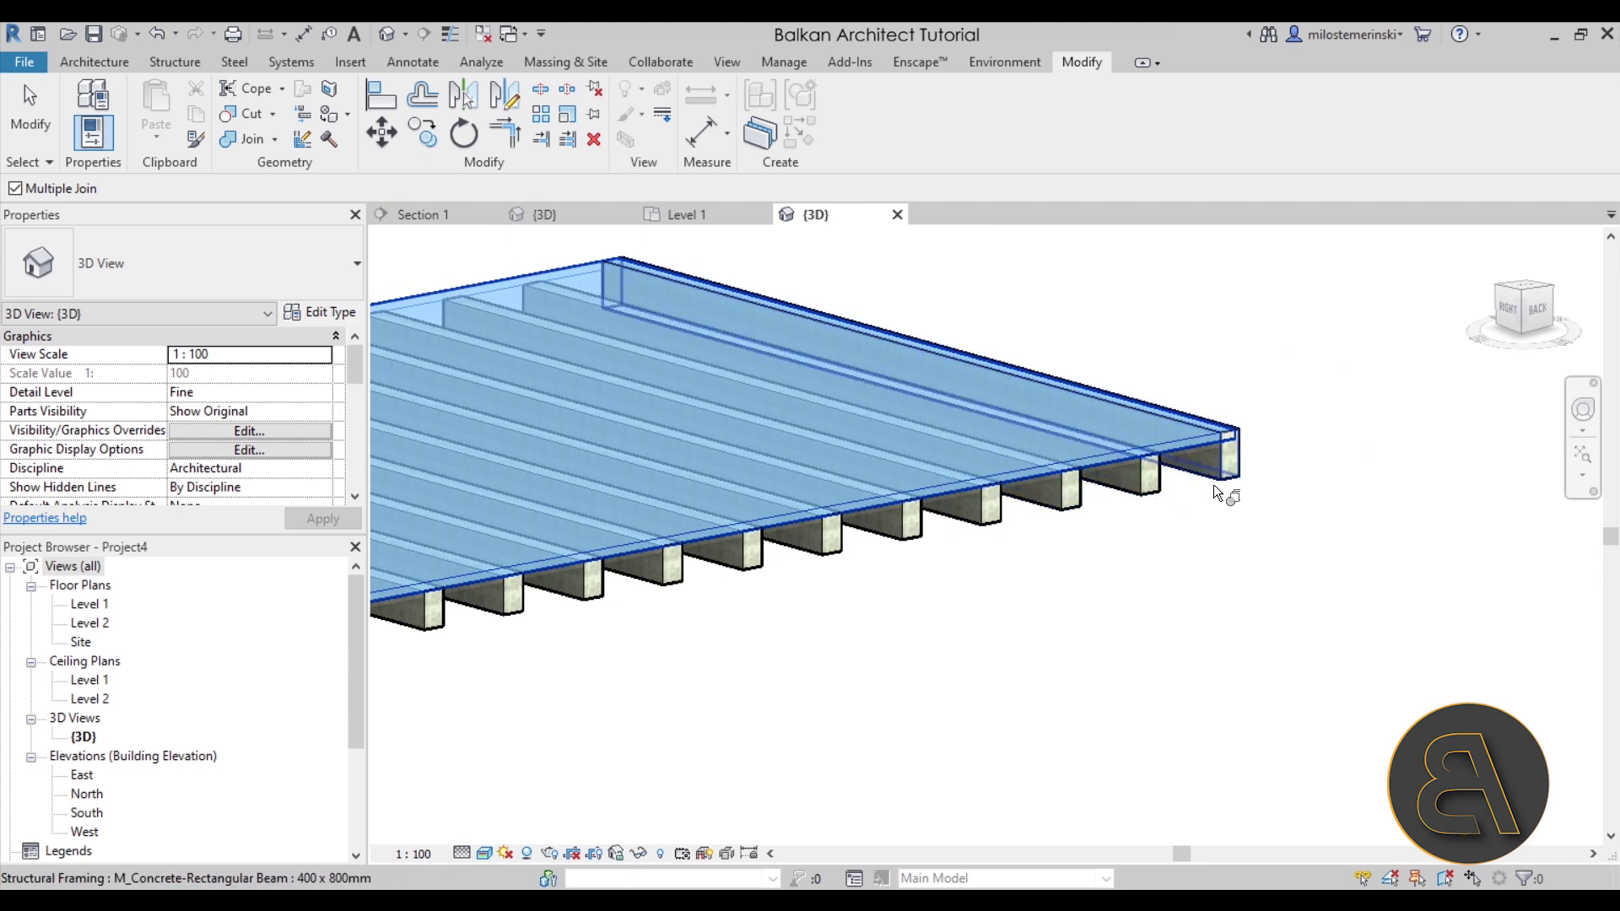
scroll(1187, 555, "down", 3)
key("Escape")
key("Escape")
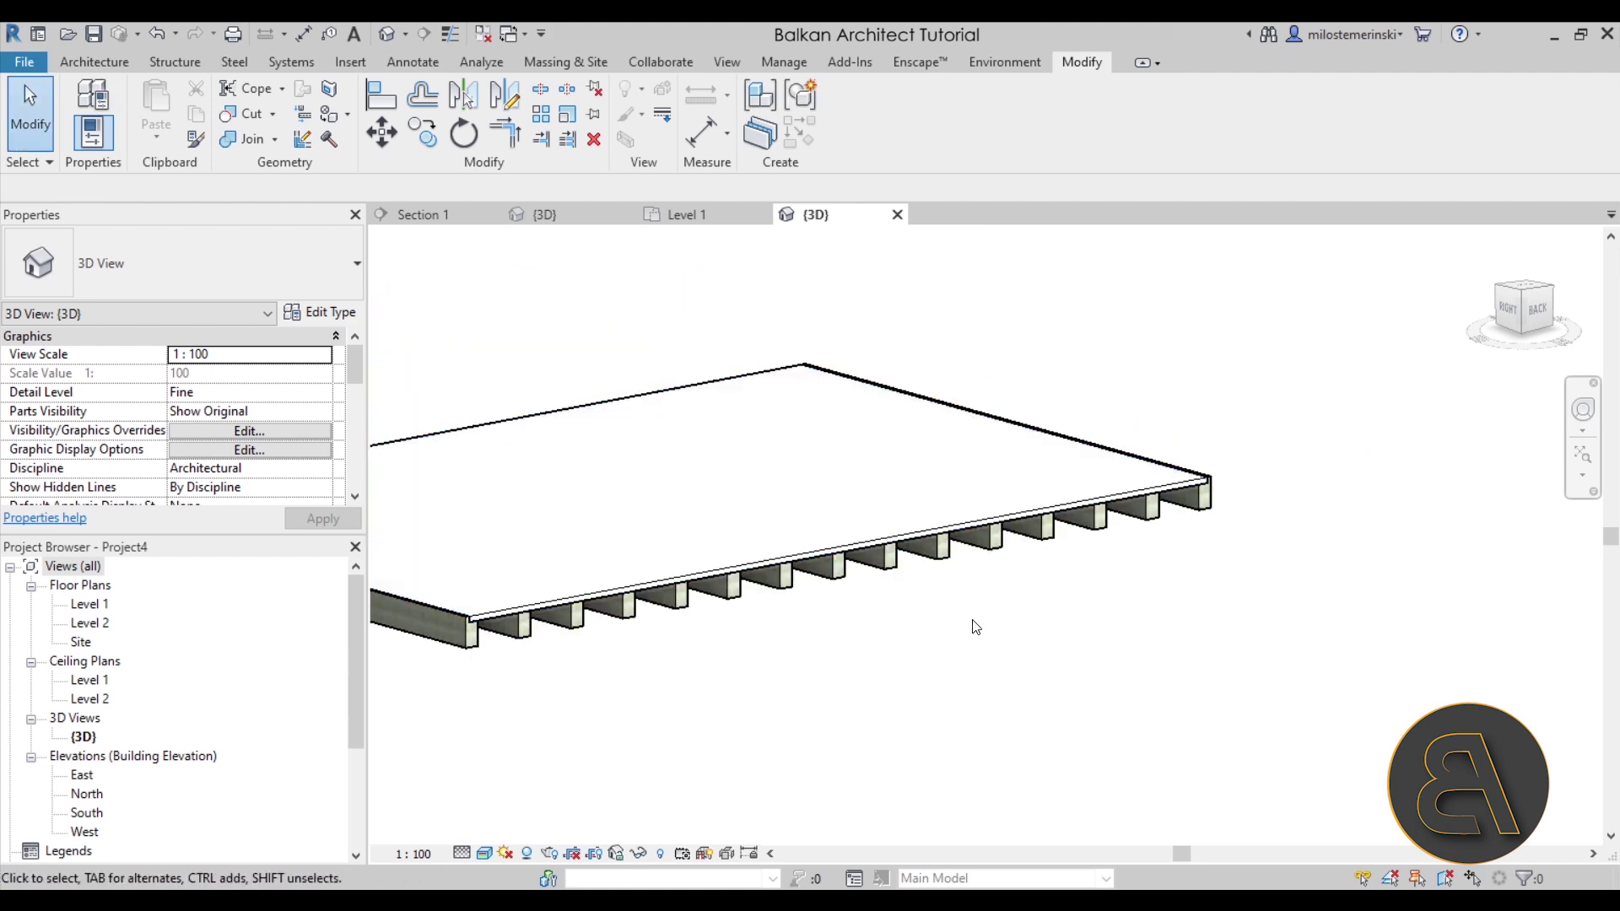
- Unjoin the floor slab from all the concrete beams in the 3D view
middle_click_drag(561, 658, 876, 619)
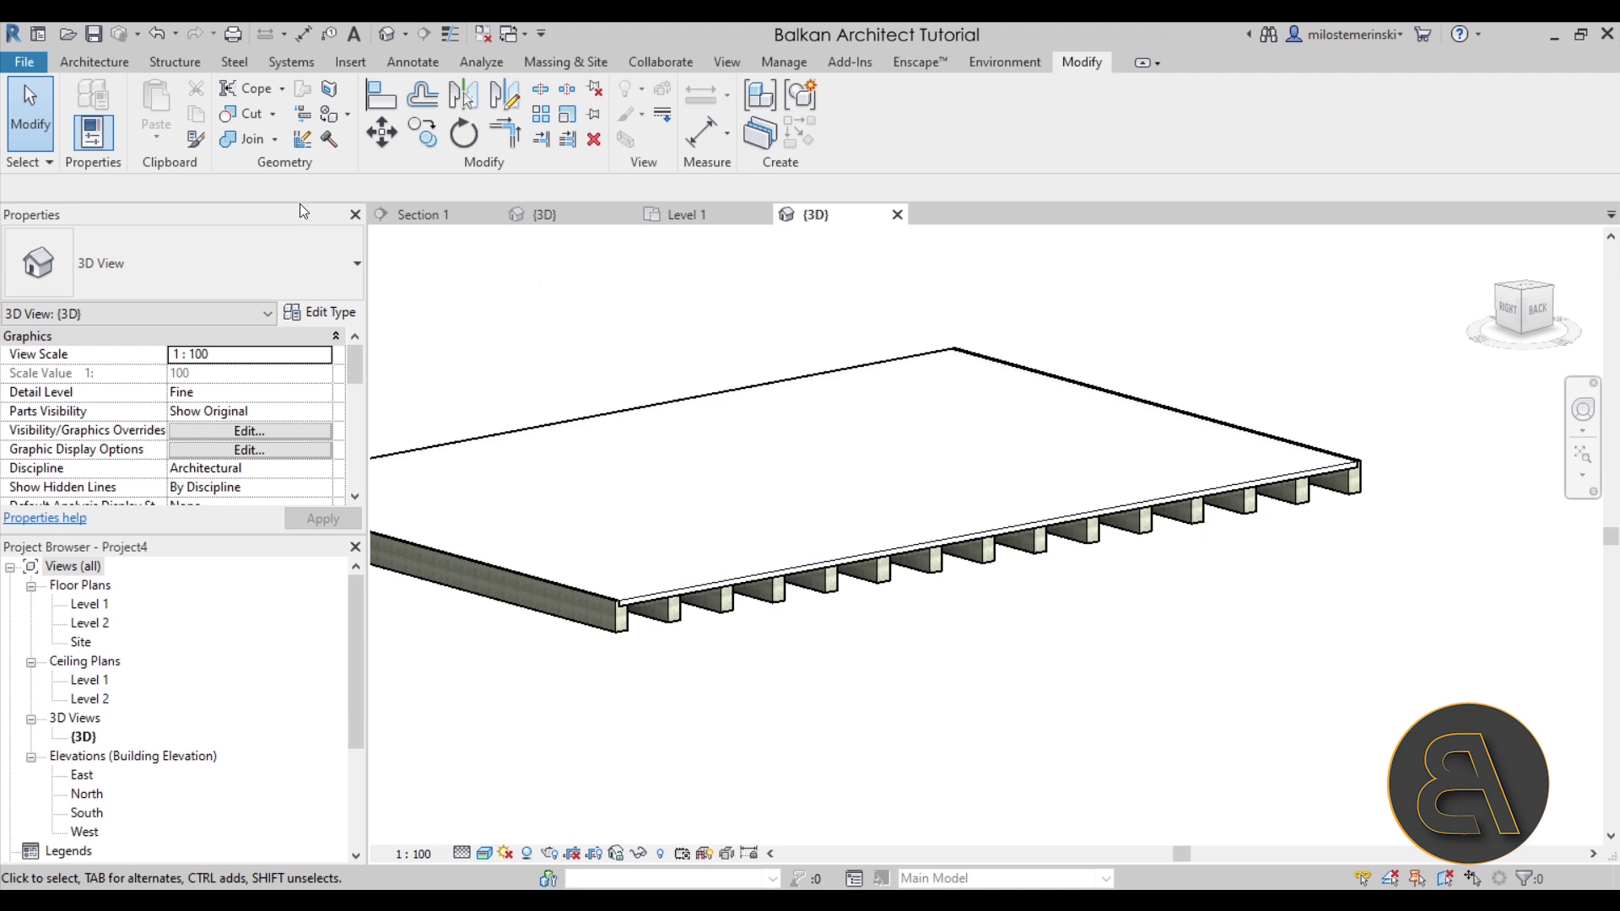
left_click(275, 140)
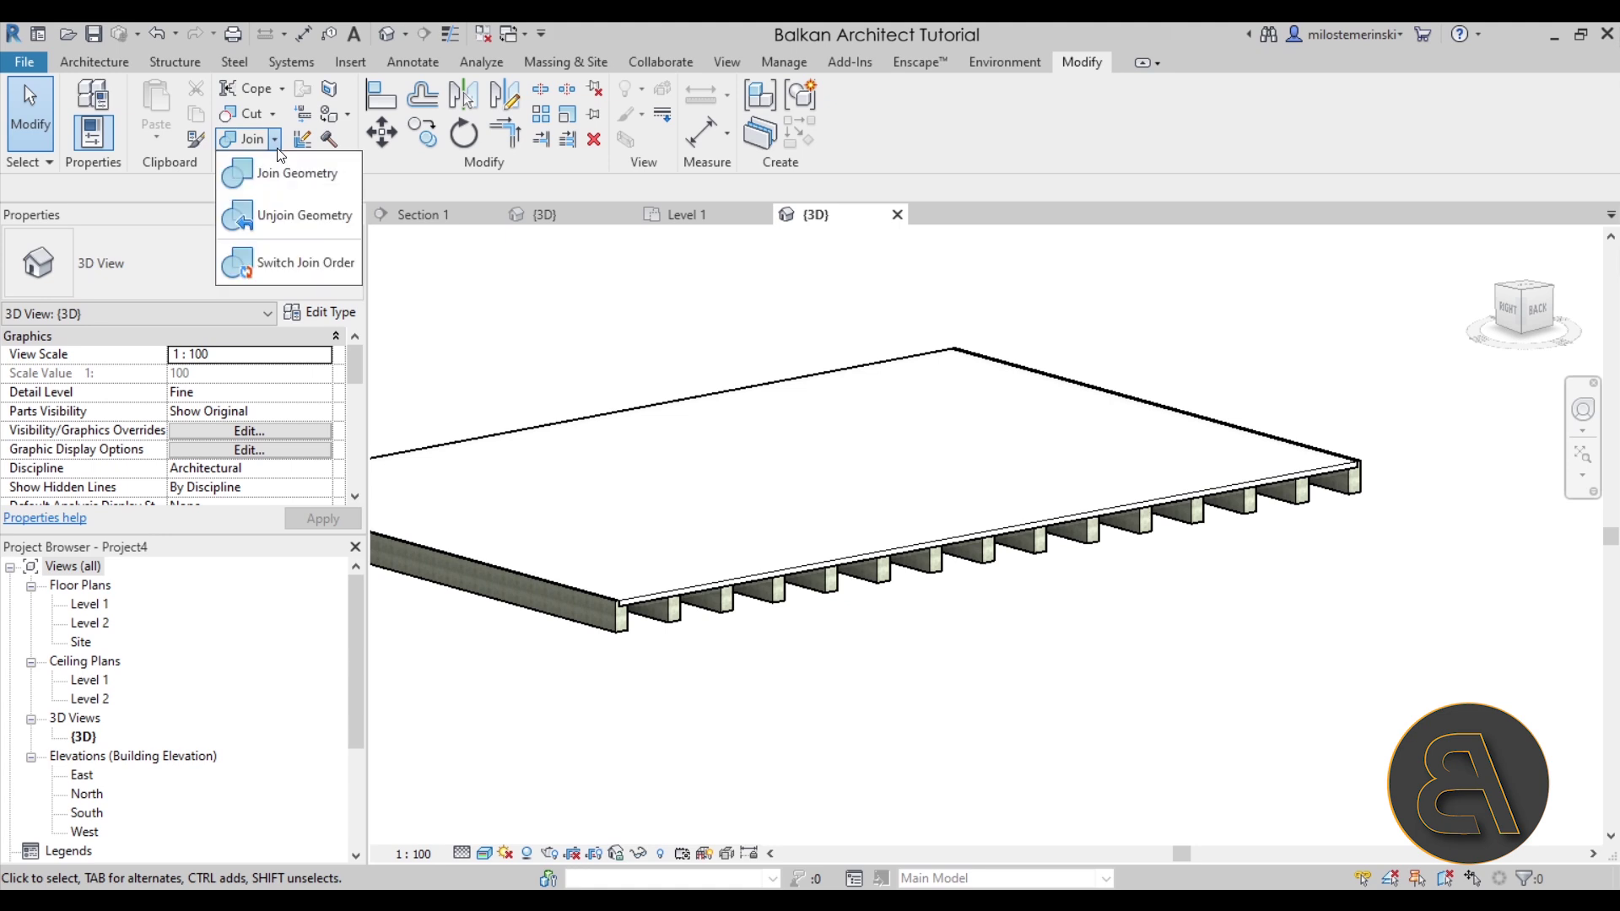
left_click(288, 216)
left_click(815, 586)
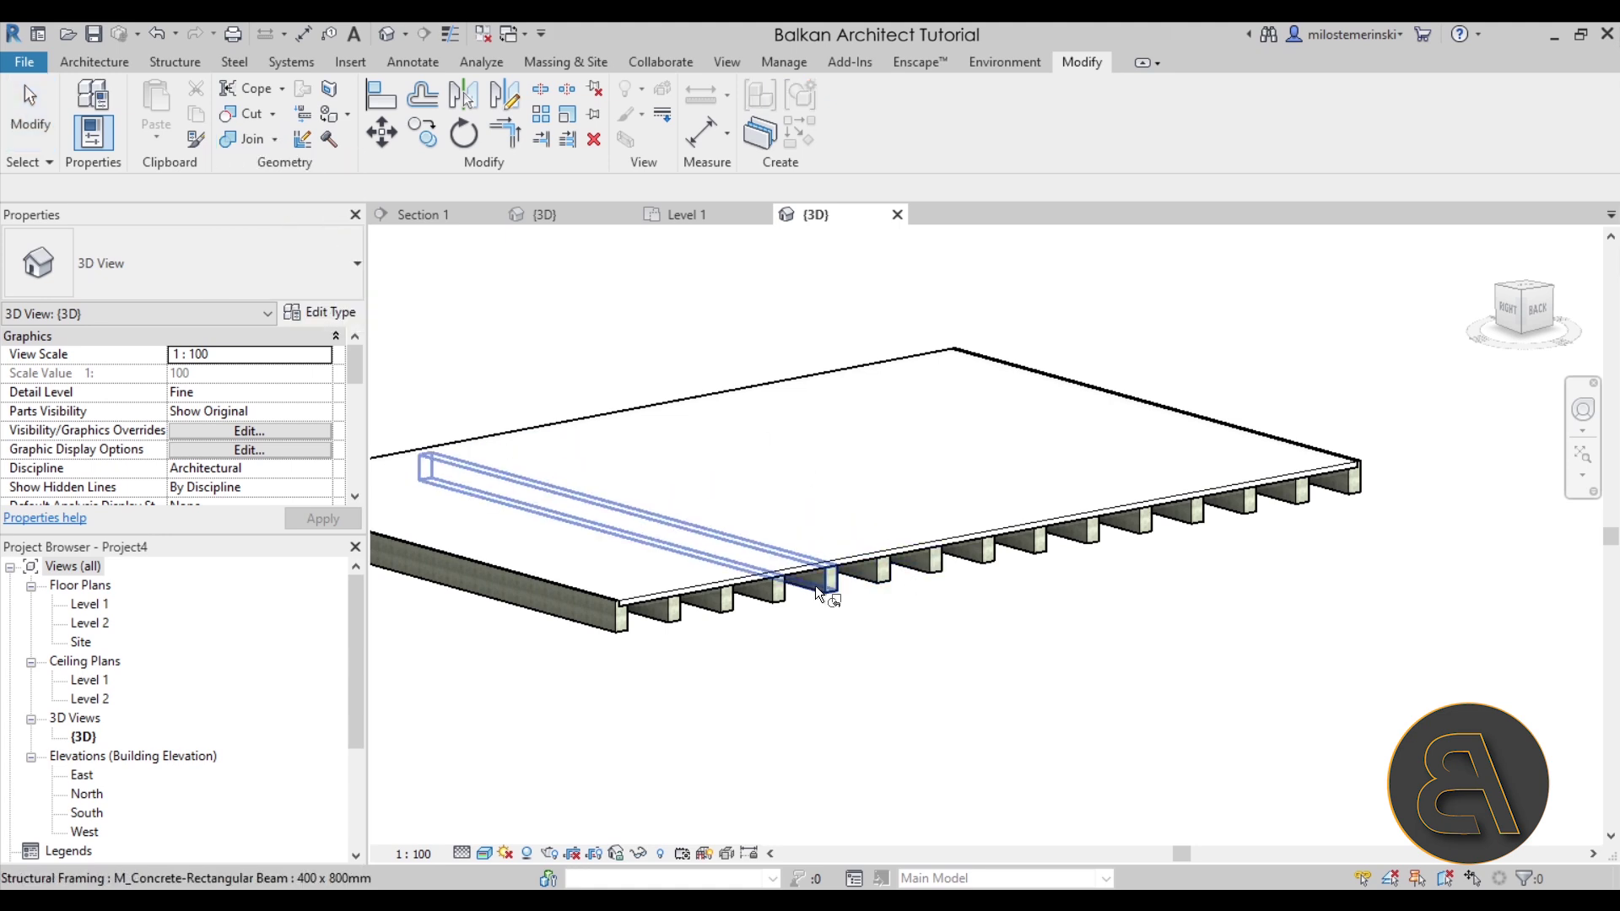
left_click(849, 564)
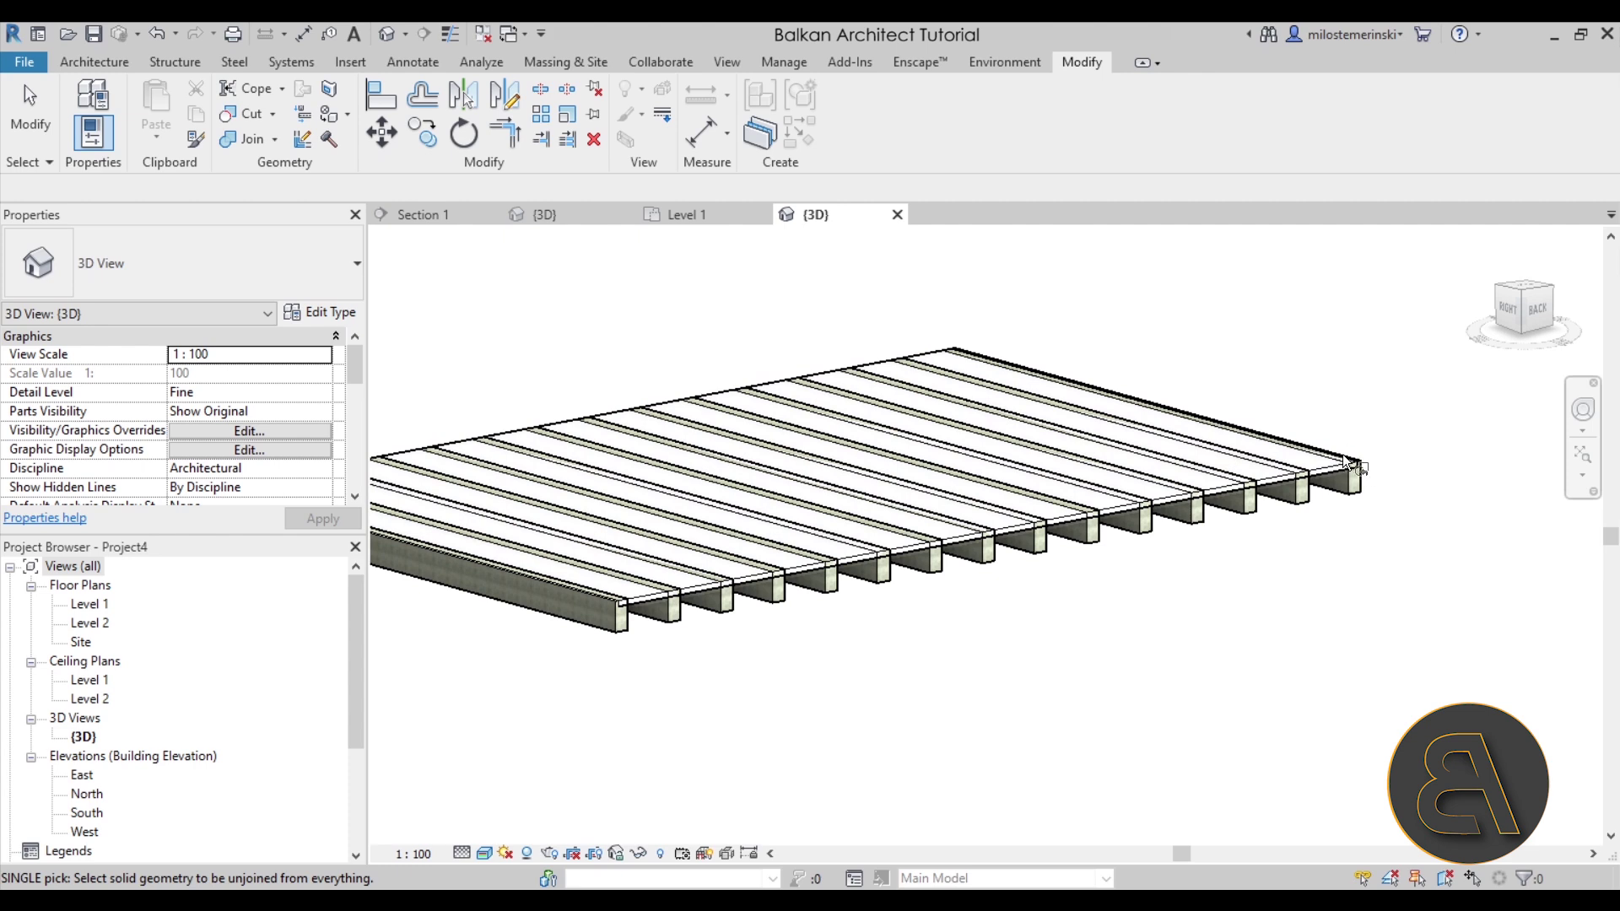
- Unjoin the floor slab and the wall from all joined elements in Section 1
left_click(447, 216)
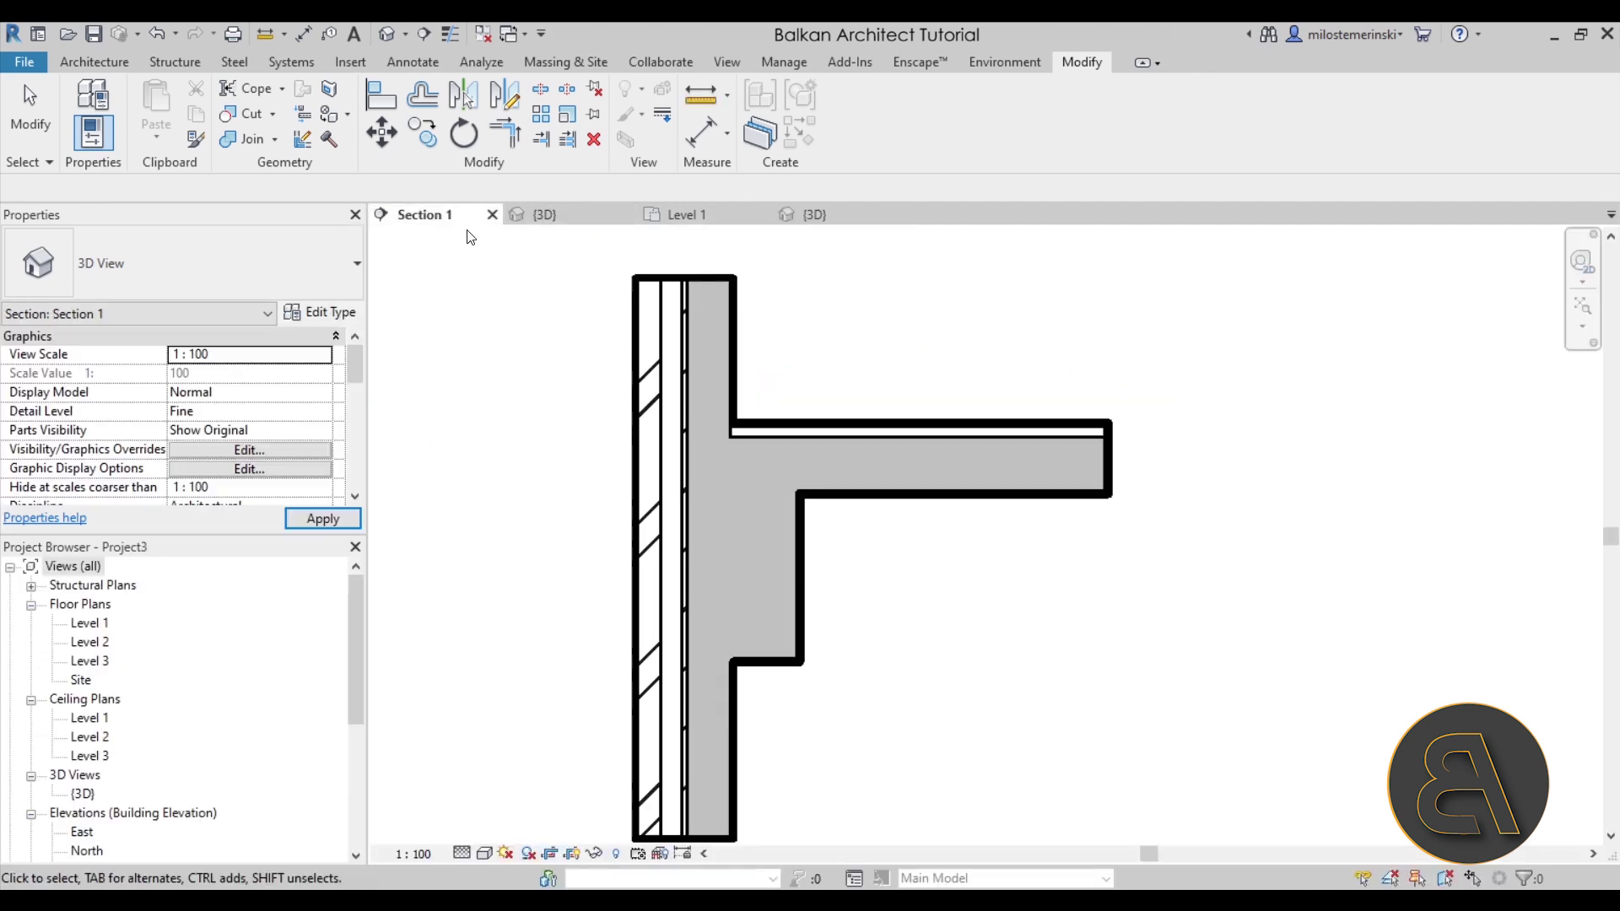
key("Escape")
left_click(274, 140)
left_click(263, 211)
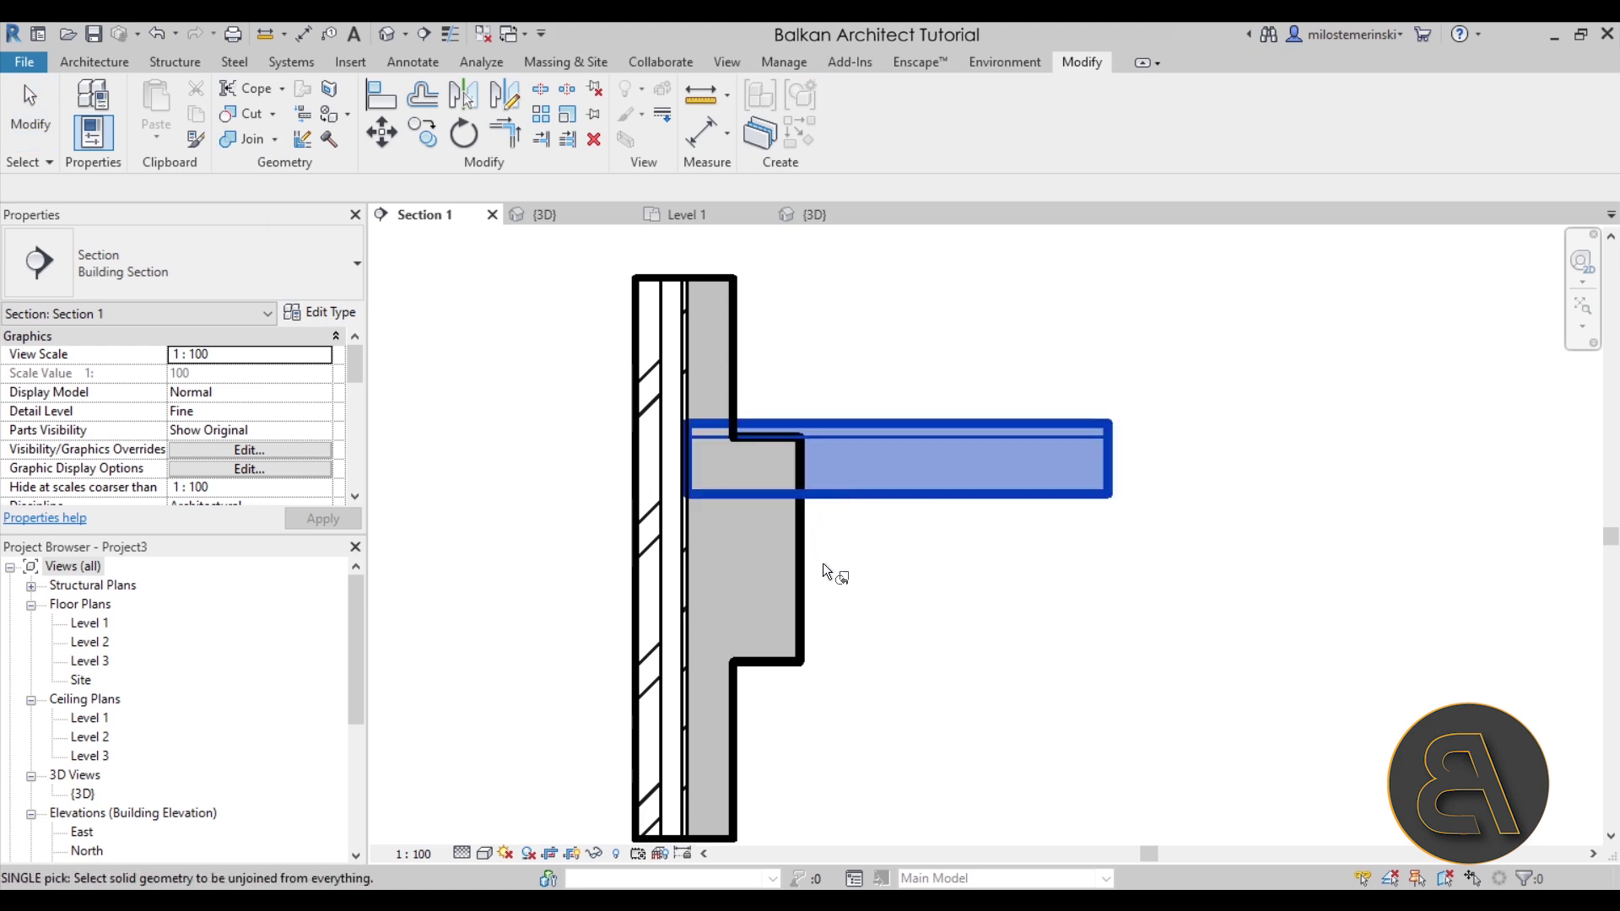
left_click(735, 732)
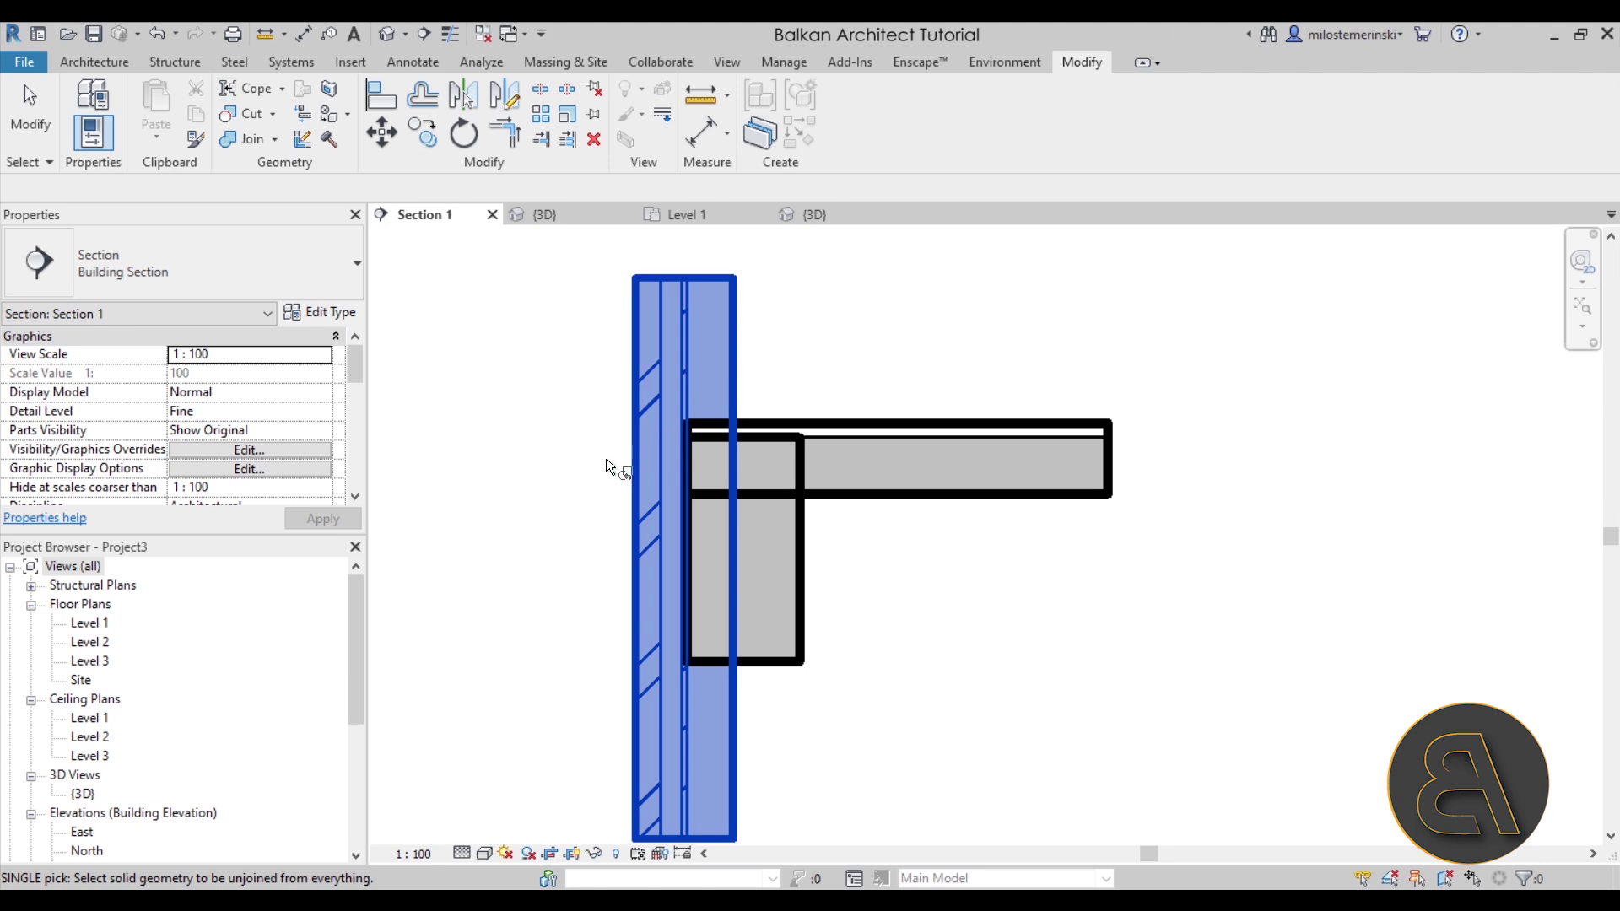
key("Escape")
key("Escape")
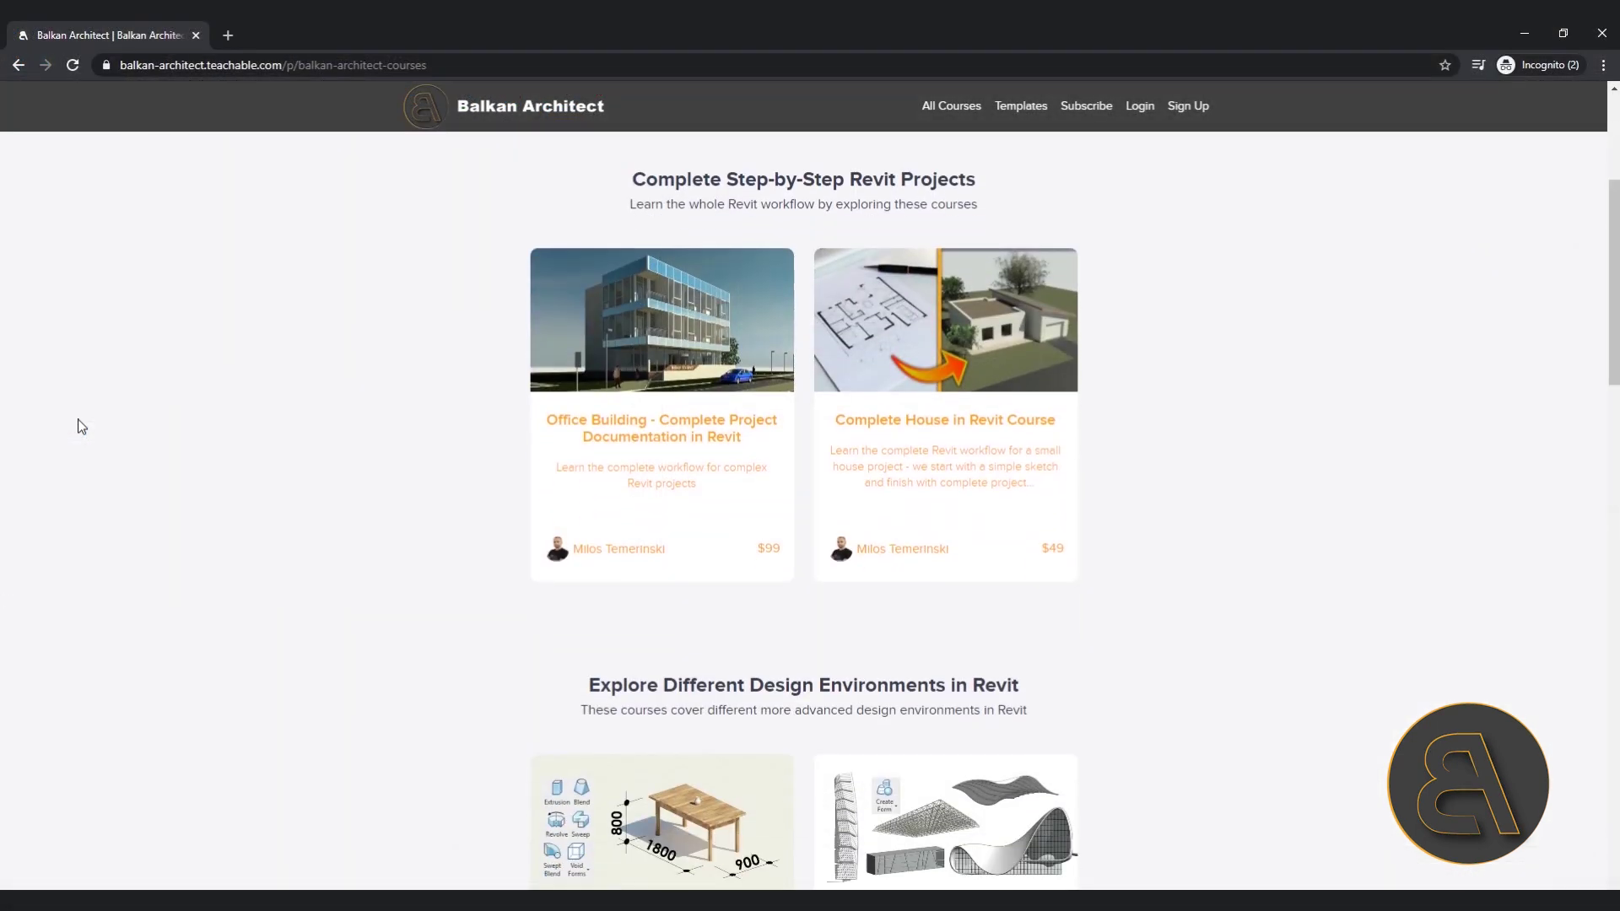
- Look through the Revit courses on the Balkan Architect course page in the browser
scroll(81, 426, "down", 1)
scroll(80, 425, "down", 10)
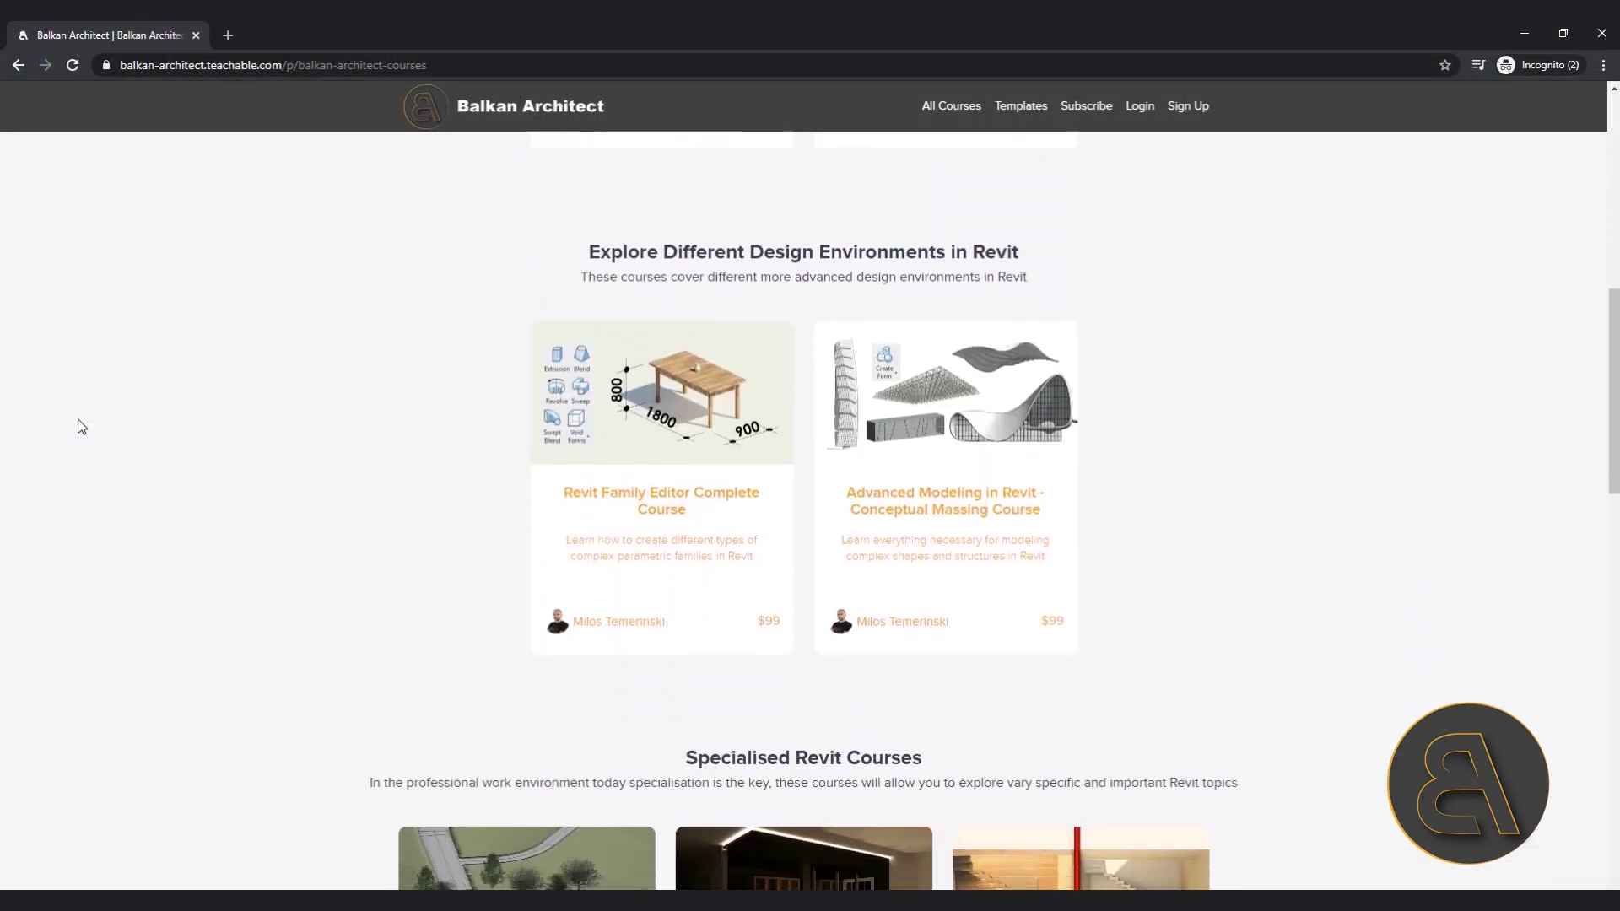
scroll(80, 425, "down", 5)
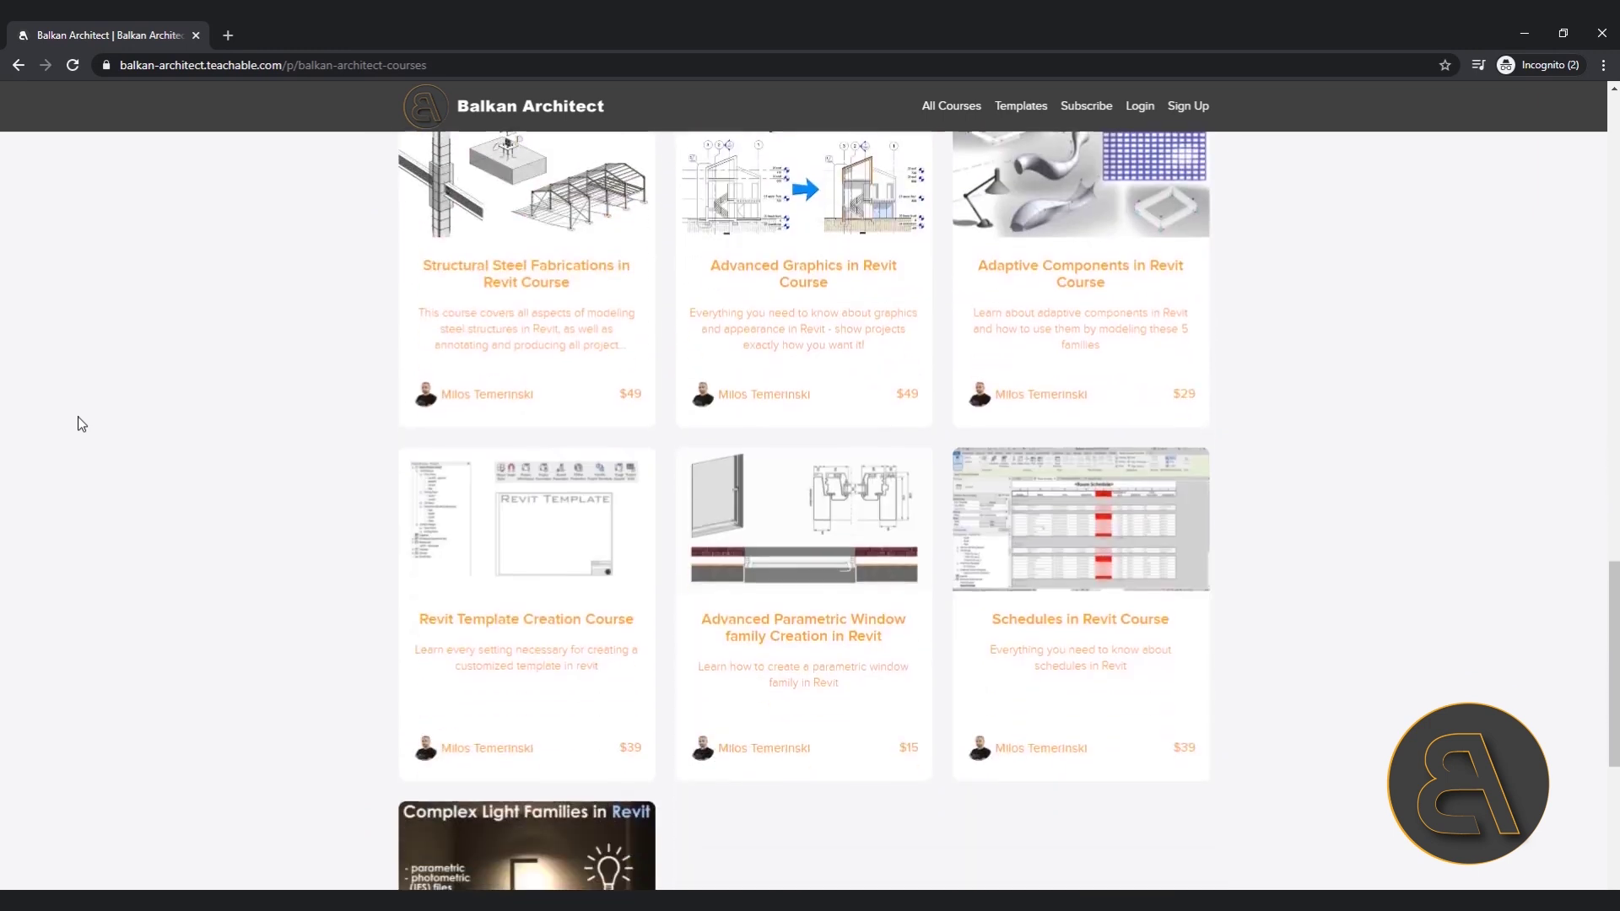
scroll(80, 425, "down", 3)
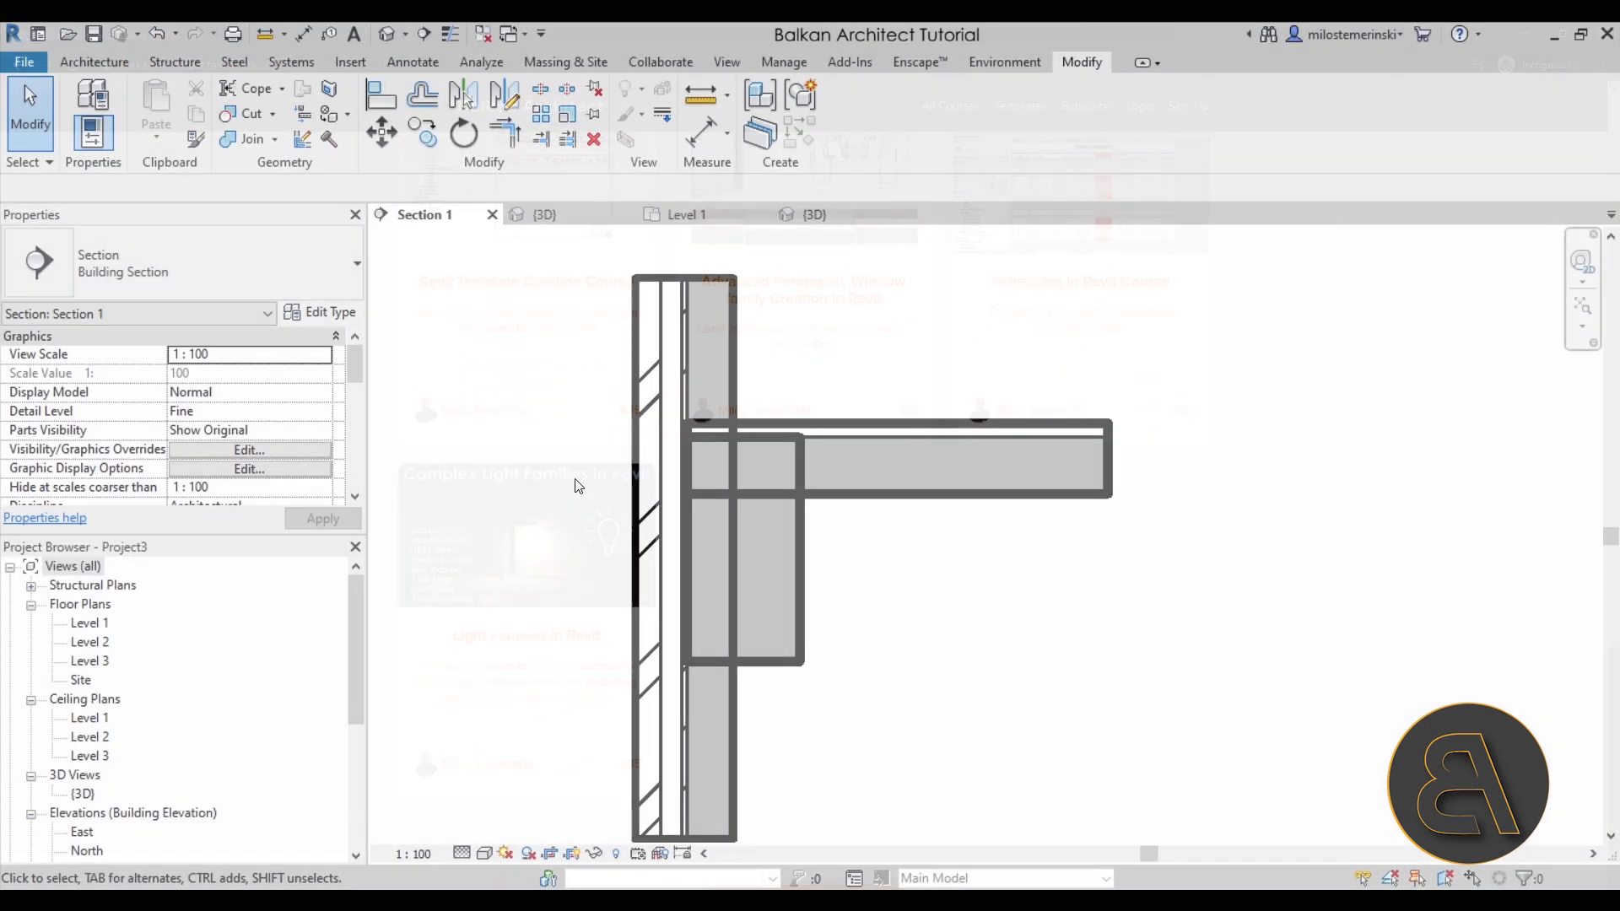